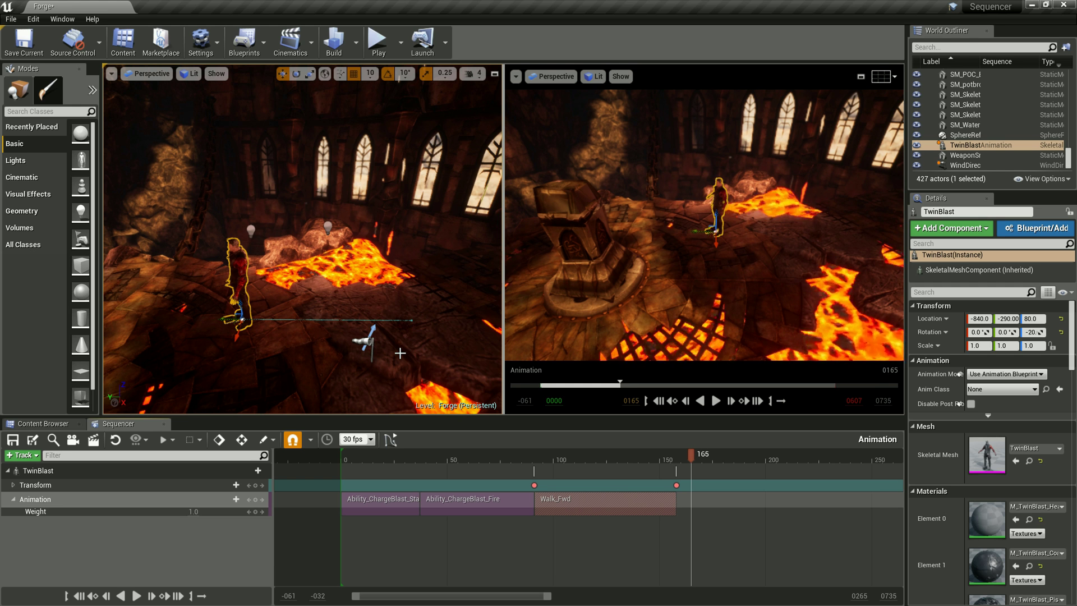
Scrub through the TwinBlast animation, then show the Cinematics folder with the Animation and Master sequences.
mouse_move(647, 461)
mouse_down()
mouse_move(339, 472)
mouse_move(517, 469)
mouse_up()
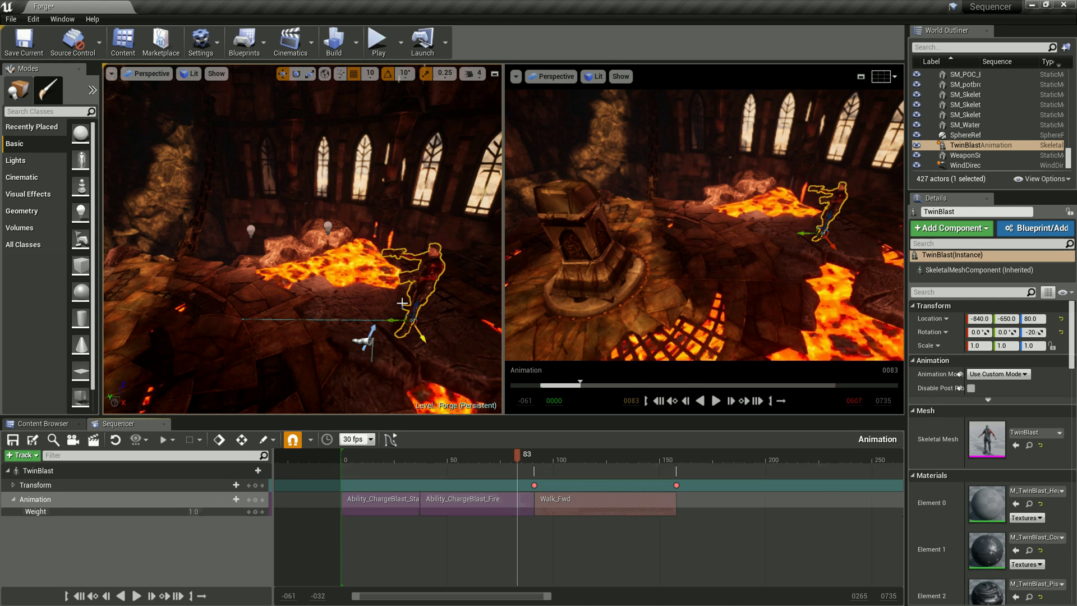
mouse_move(523, 453)
mouse_down()
mouse_move(684, 461)
mouse_move(674, 460)
mouse_up()
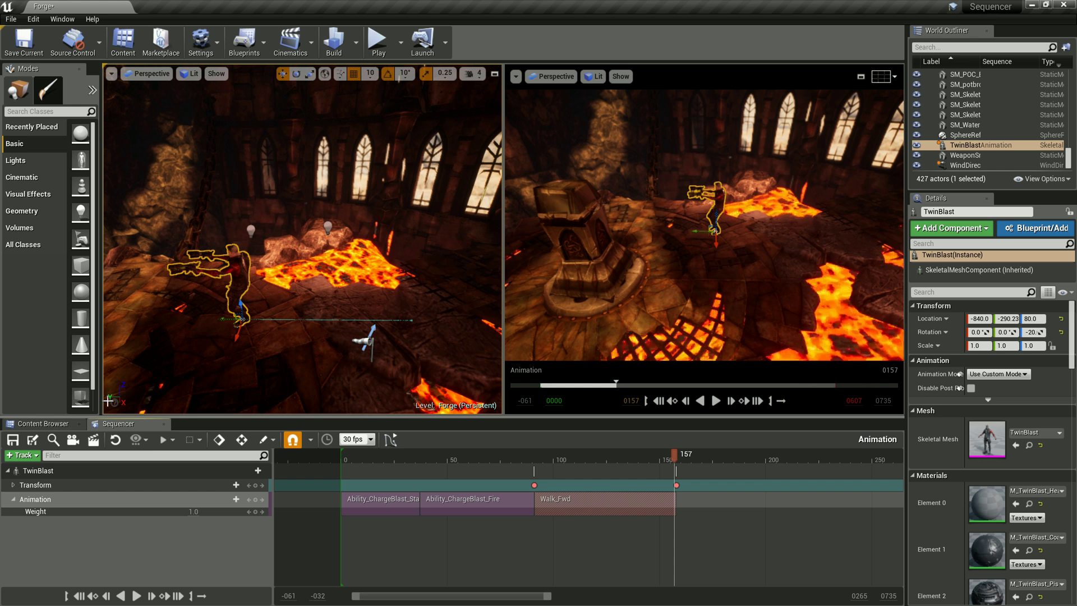
click(64, 428)
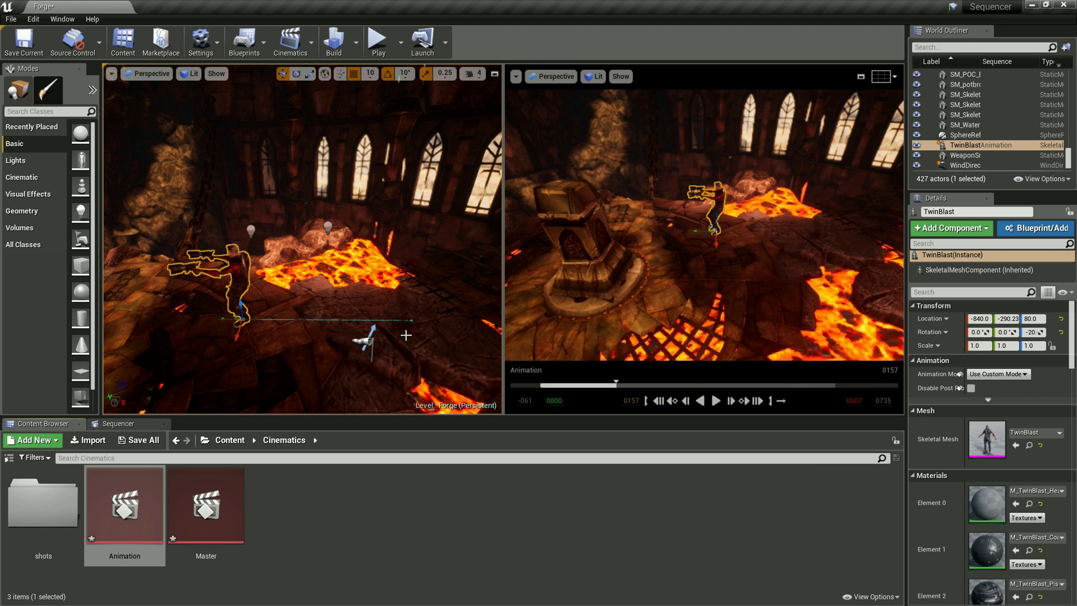
Open the Master sequence and step into shot0001 to reveal its Animation subscene.
double_click(206, 505)
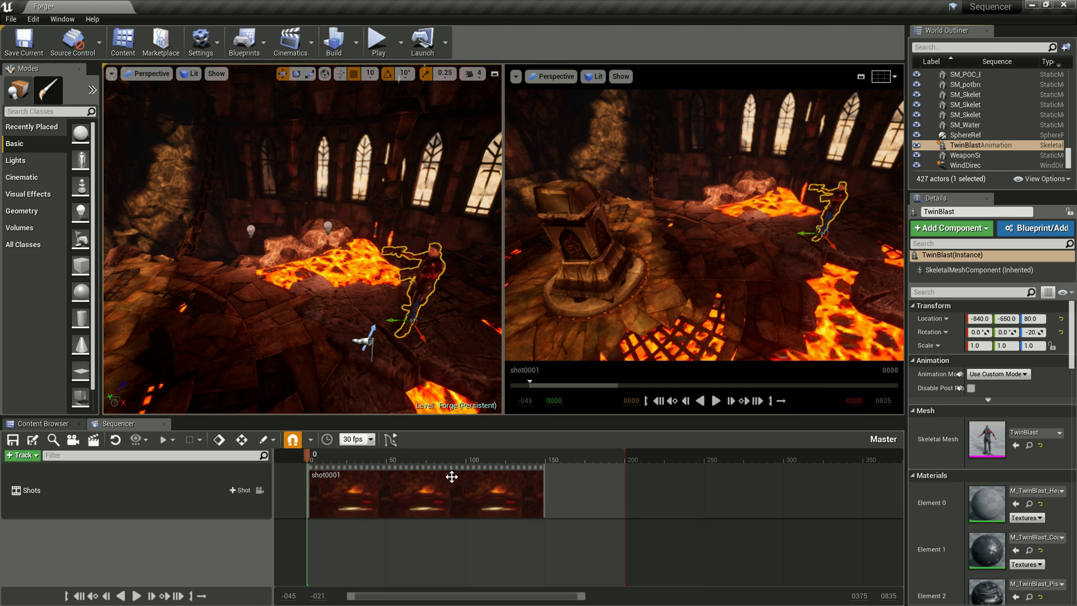
double_click(420, 491)
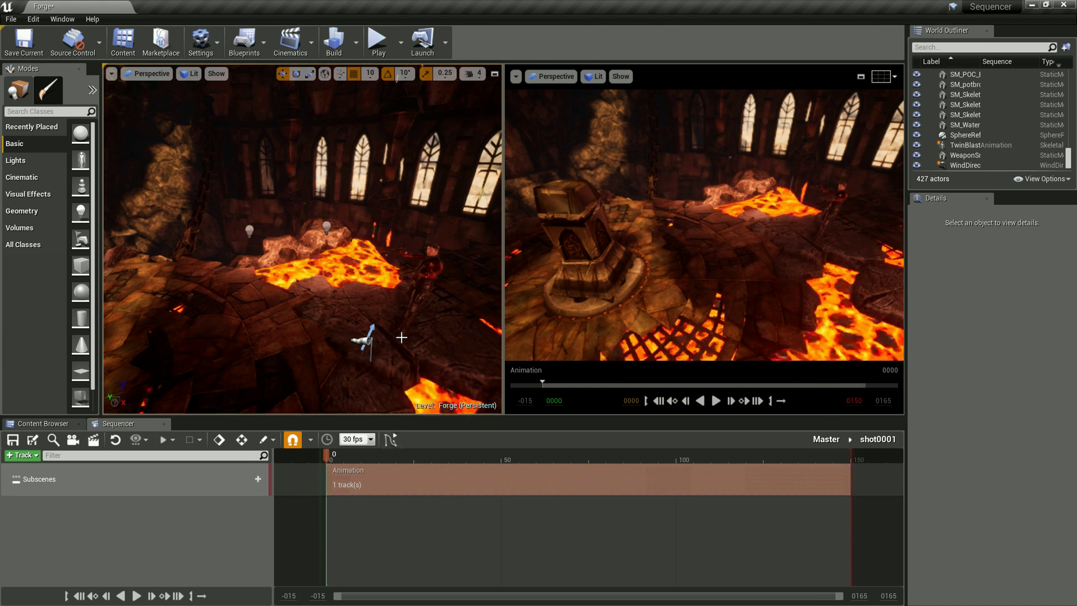
Nudge the viewport view, play back the Master sequence, then step back into shot0001.
drag(365, 340, 408, 336)
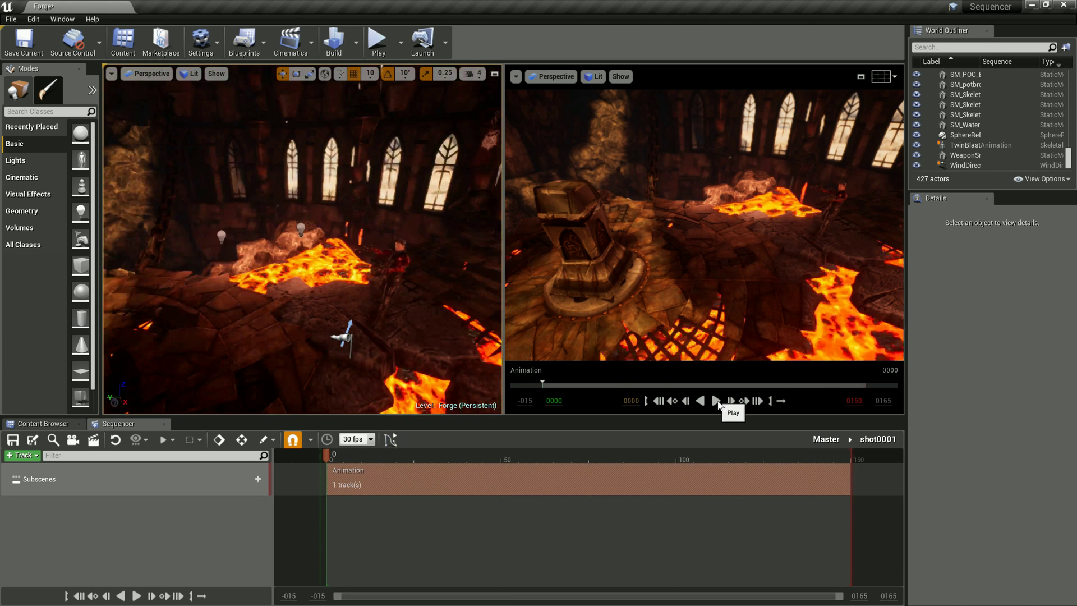
click(826, 439)
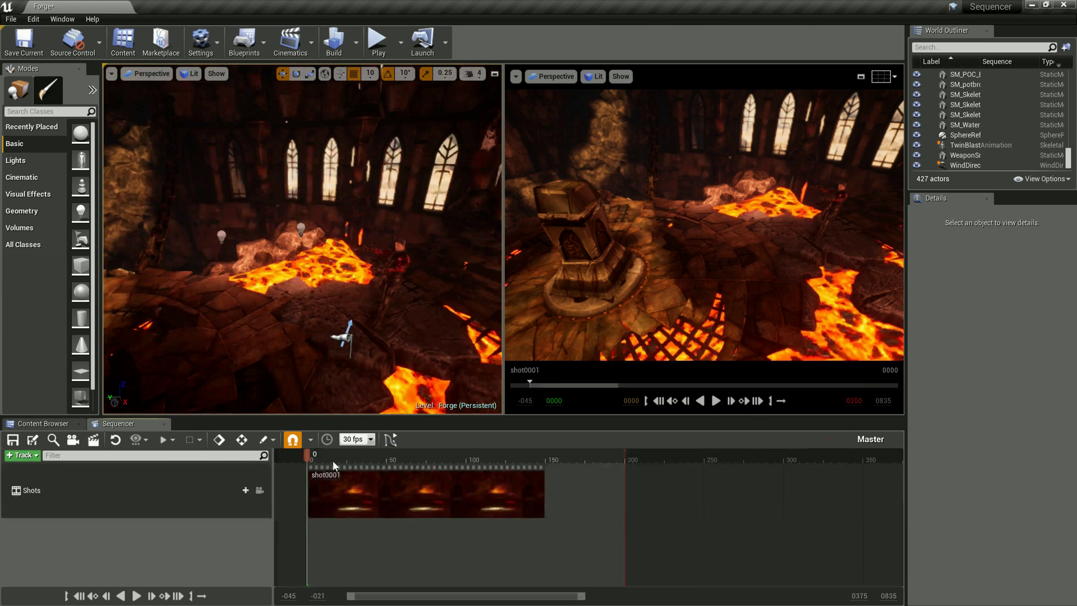
click(716, 400)
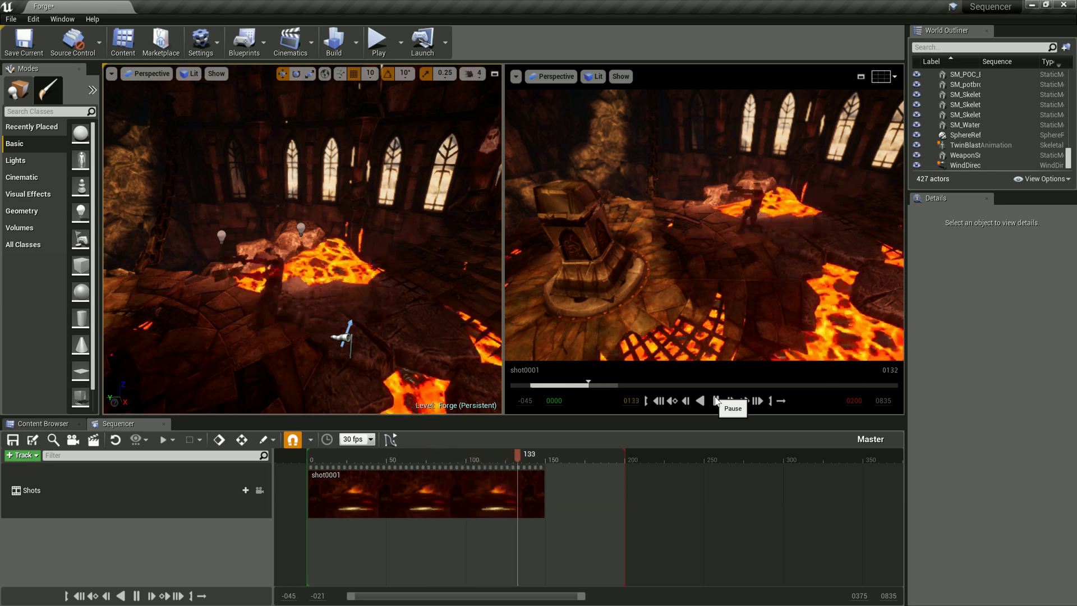
click(716, 401)
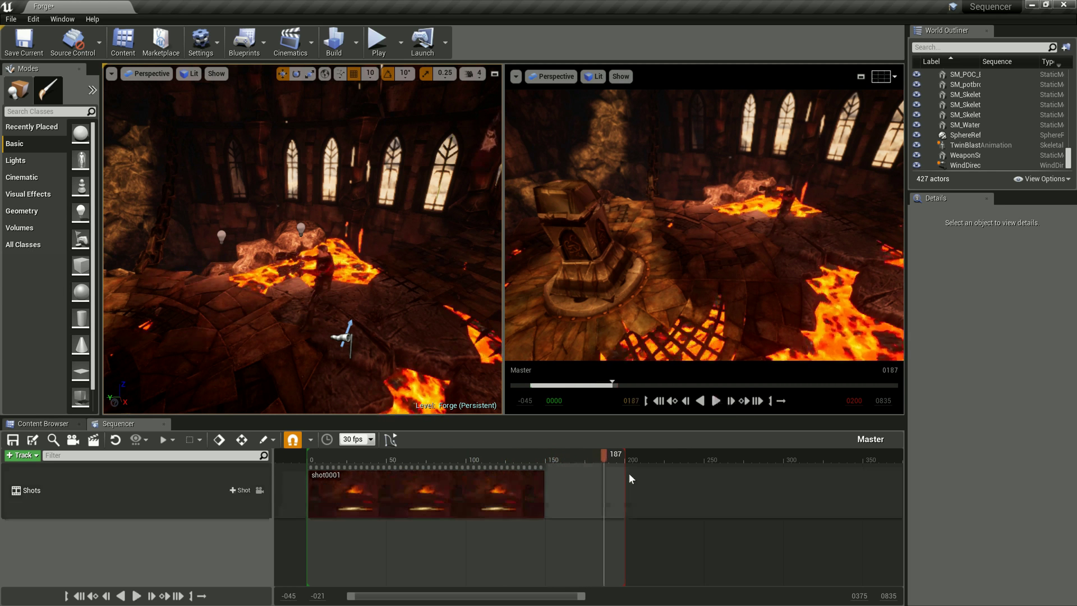
double_click(516, 491)
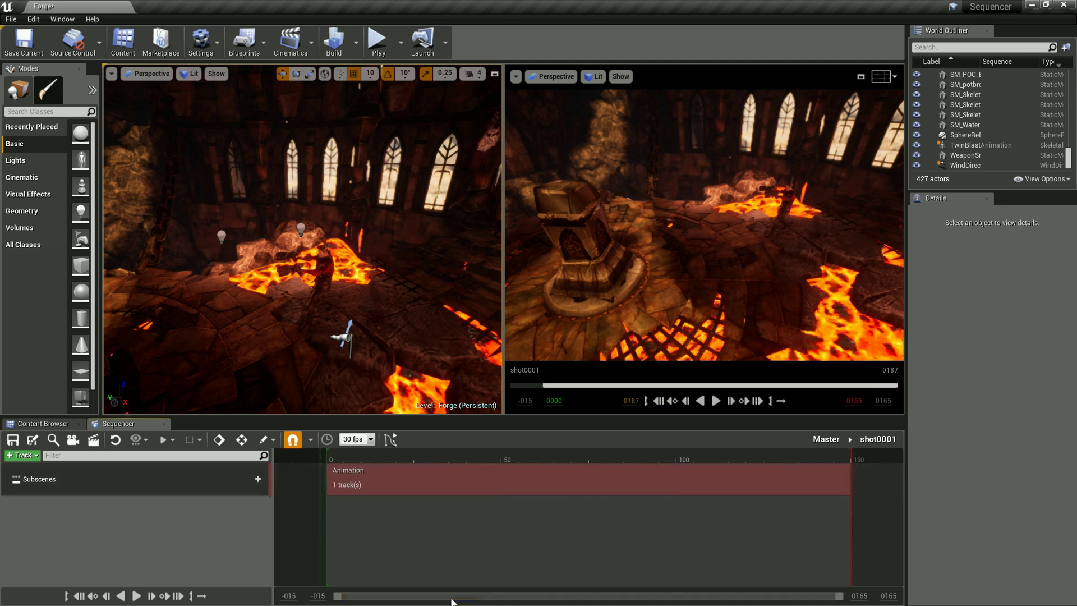
Drag the Animation subscene's end past the shot's end, around frame 150.
mouse_move(338, 596)
mouse_down()
mouse_move(353, 598)
mouse_move(344, 596)
mouse_up()
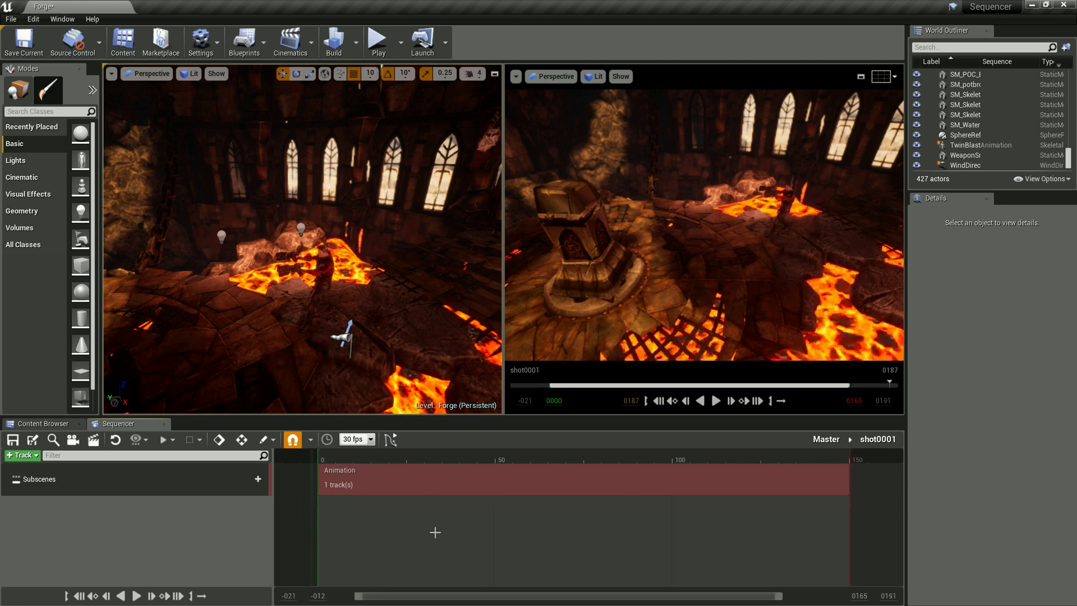
scroll(689, 510, down, 2)
drag(802, 480, 869, 477)
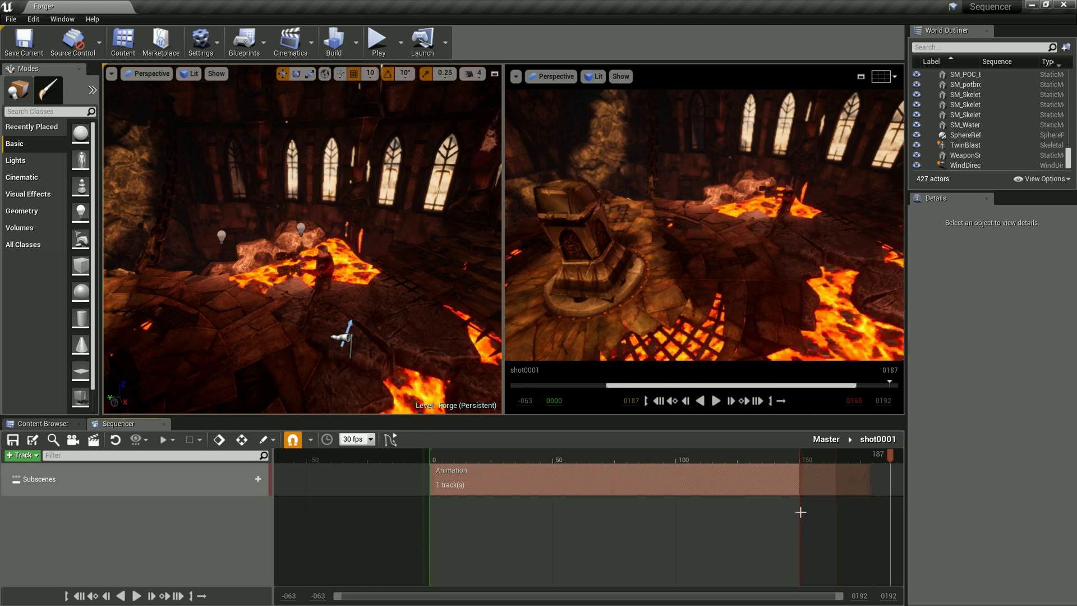
click(797, 450)
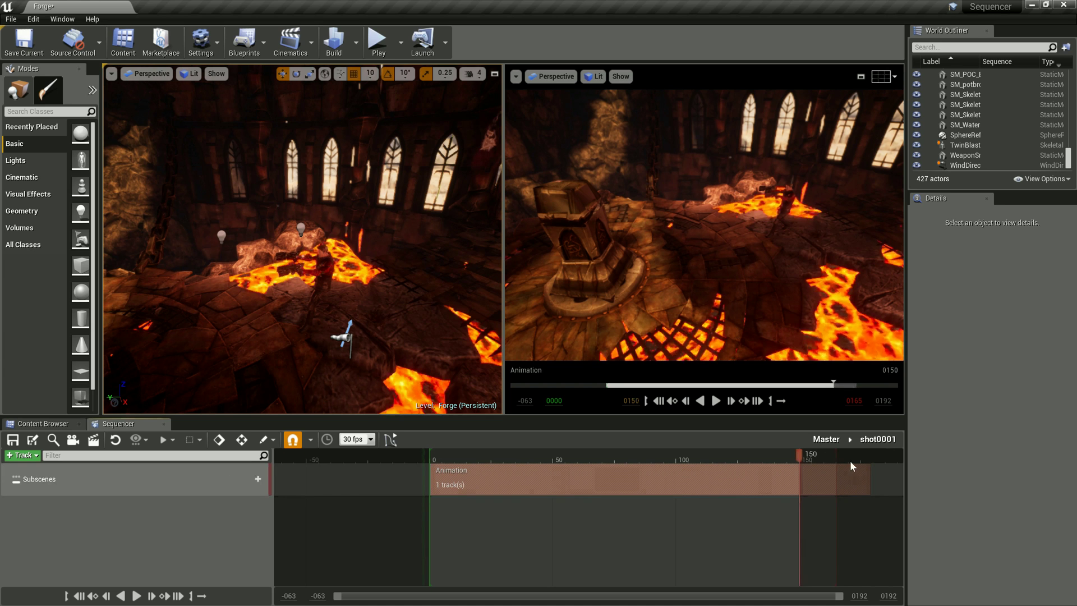
key(space)
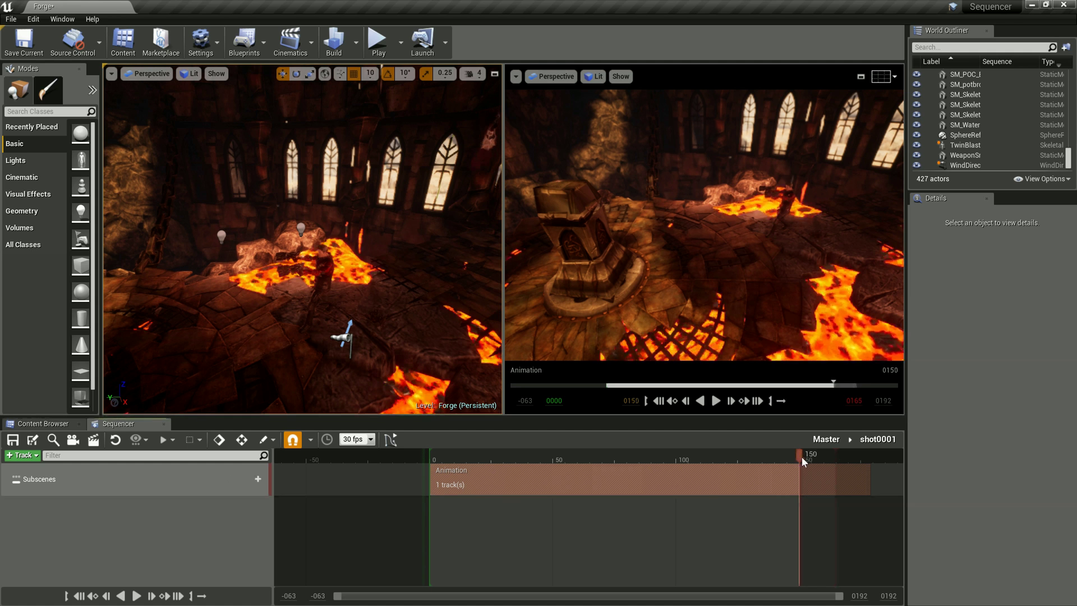
Play shot0001 from frame 77 to check it, then return to Master.
click(619, 456)
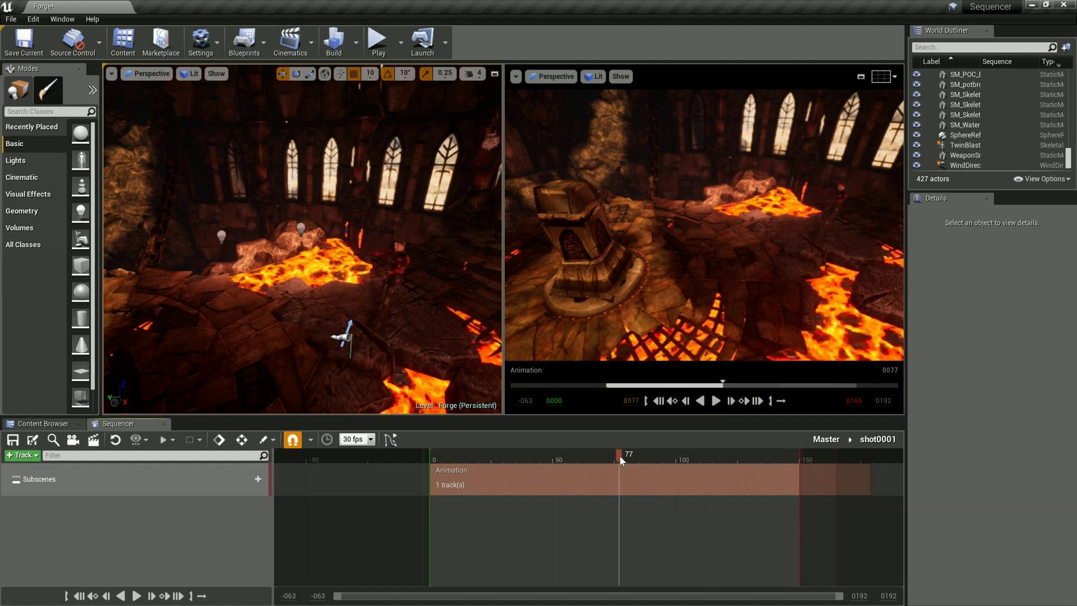
click(715, 400)
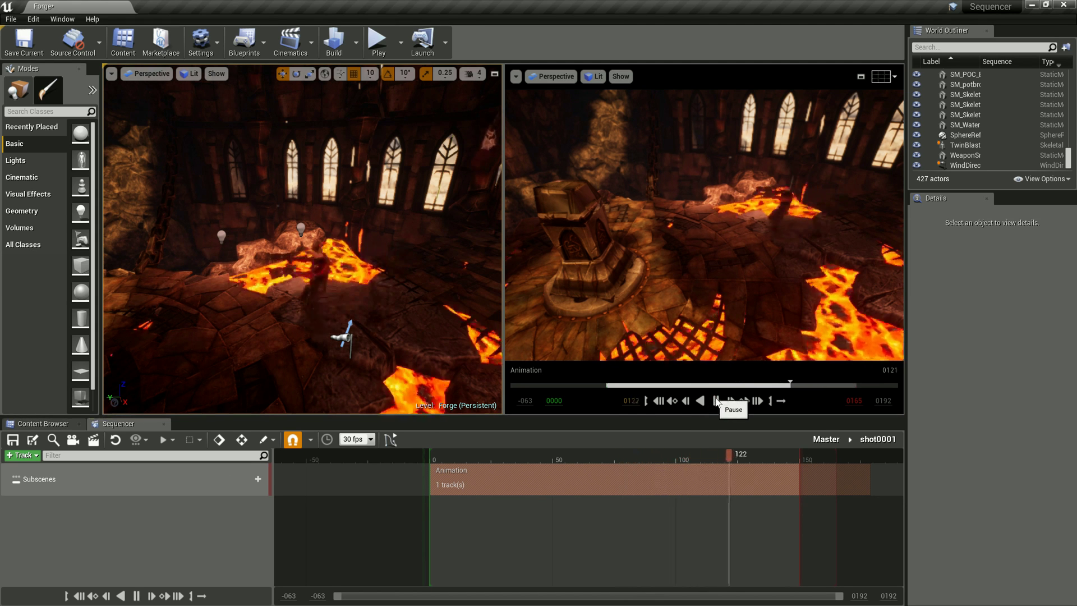
click(716, 401)
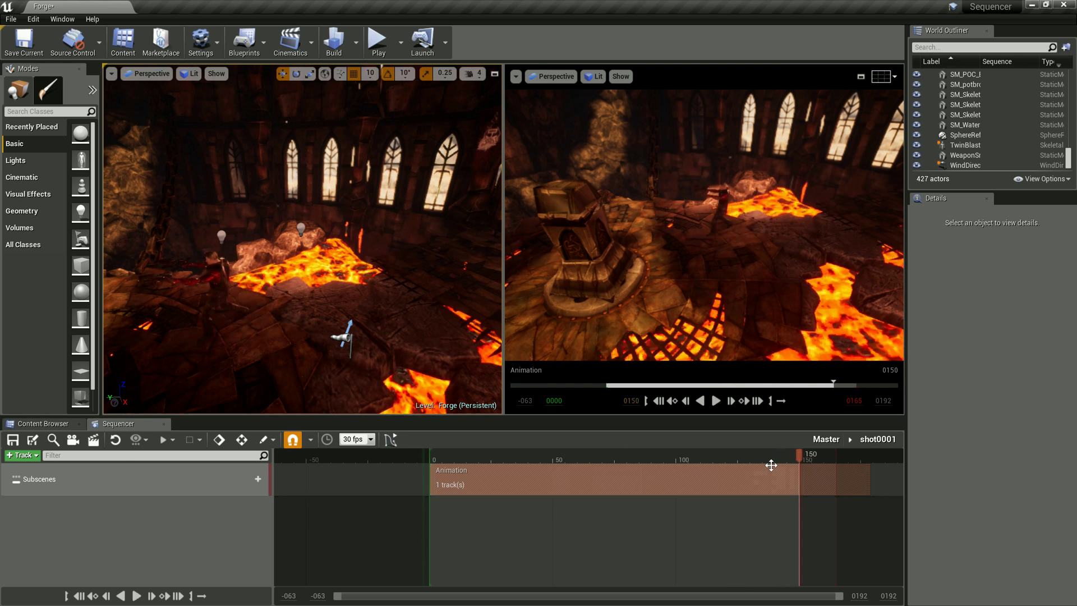
click(826, 439)
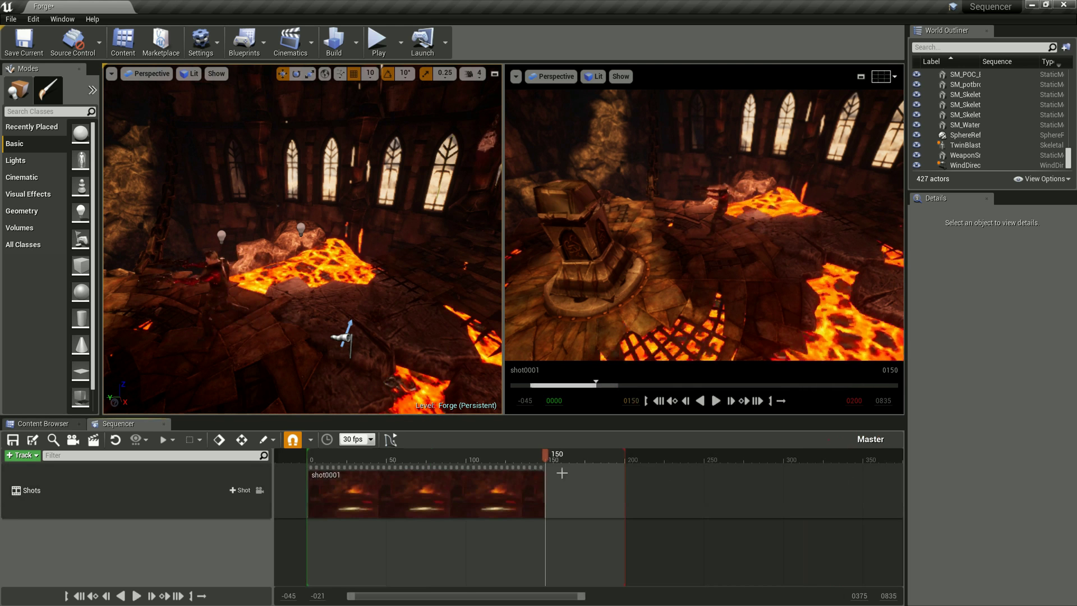
Lengthen shot0001 in Master to frame 166 and preview playback from frame 150.
drag(547, 476, 568, 473)
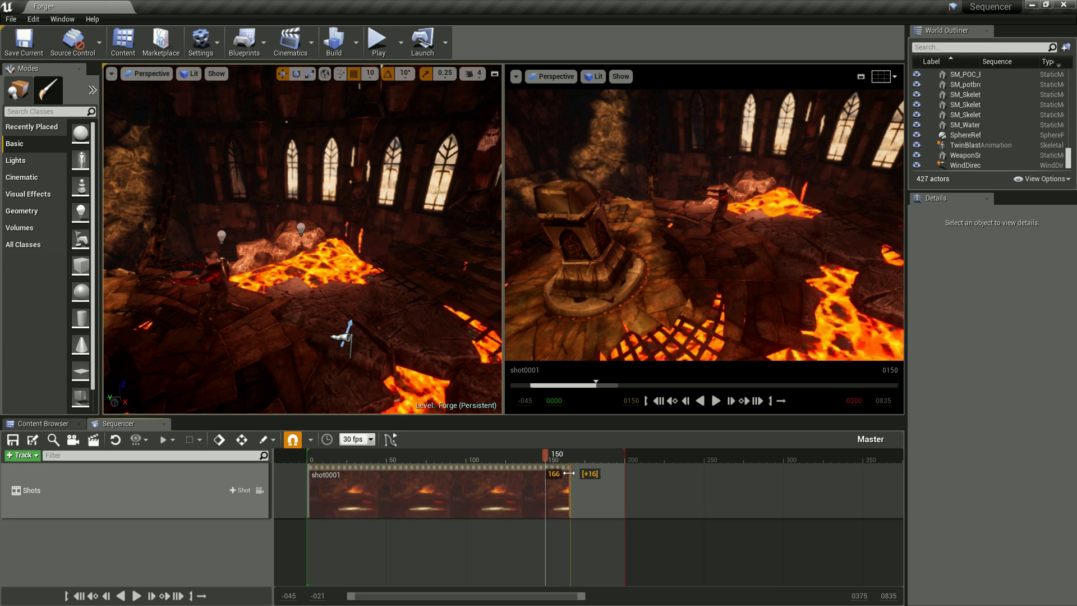
mouse_move(568, 473)
mouse_down()
mouse_move(569, 497)
mouse_move(602, 474)
mouse_up()
scroll(585, 499, up, 2)
scroll(585, 498, up, 1)
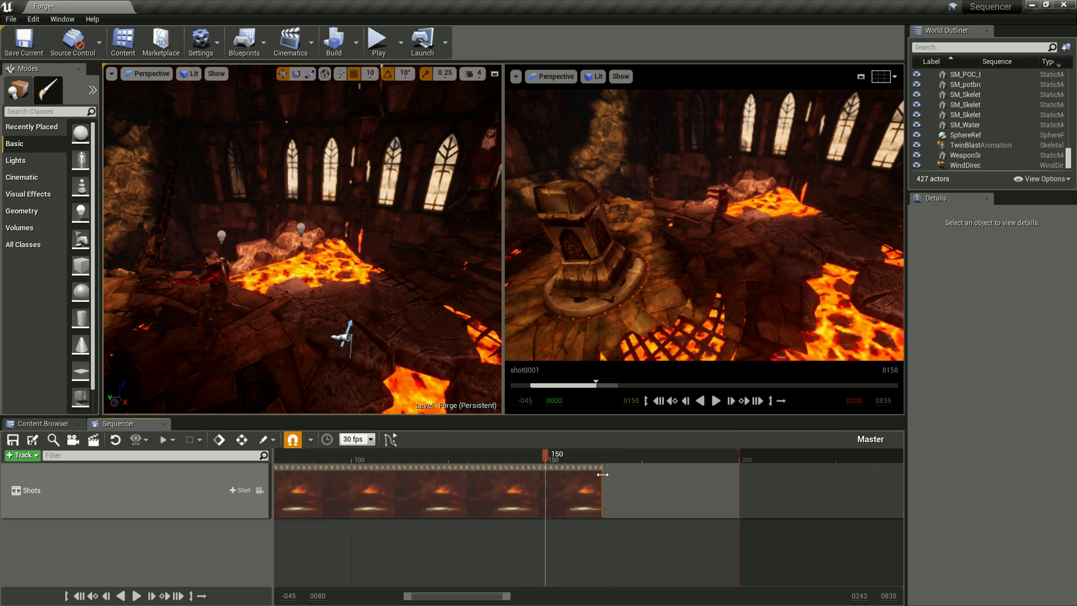
scroll(596, 492, down, 2)
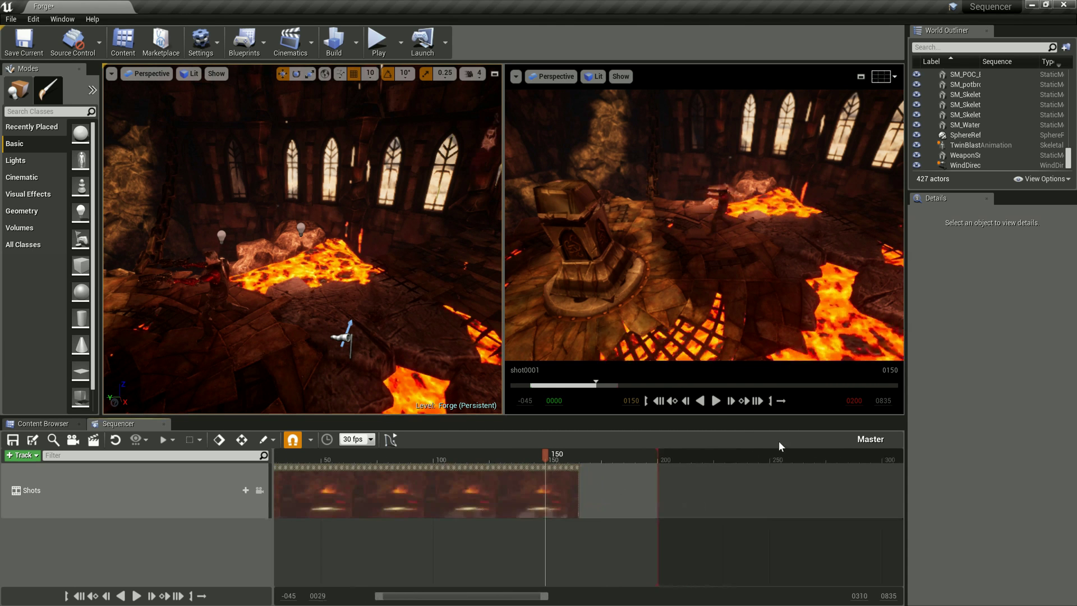
click(715, 402)
click(715, 401)
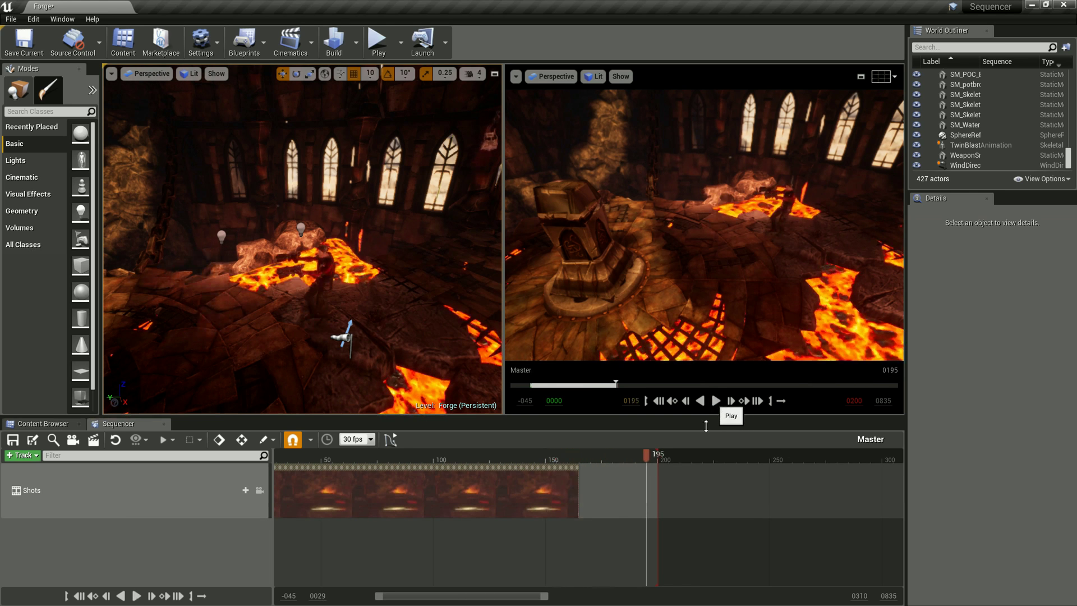
Check shot0001's animation, then extend shot0001 to end at frame 179 and reopen it.
double_click(331, 488)
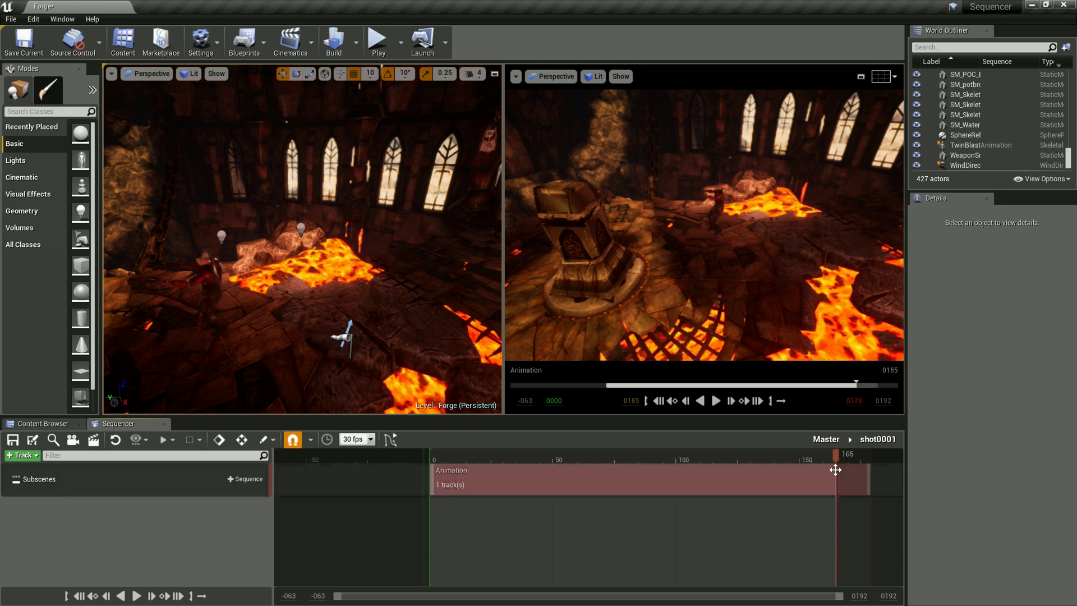
key(space)
click(825, 438)
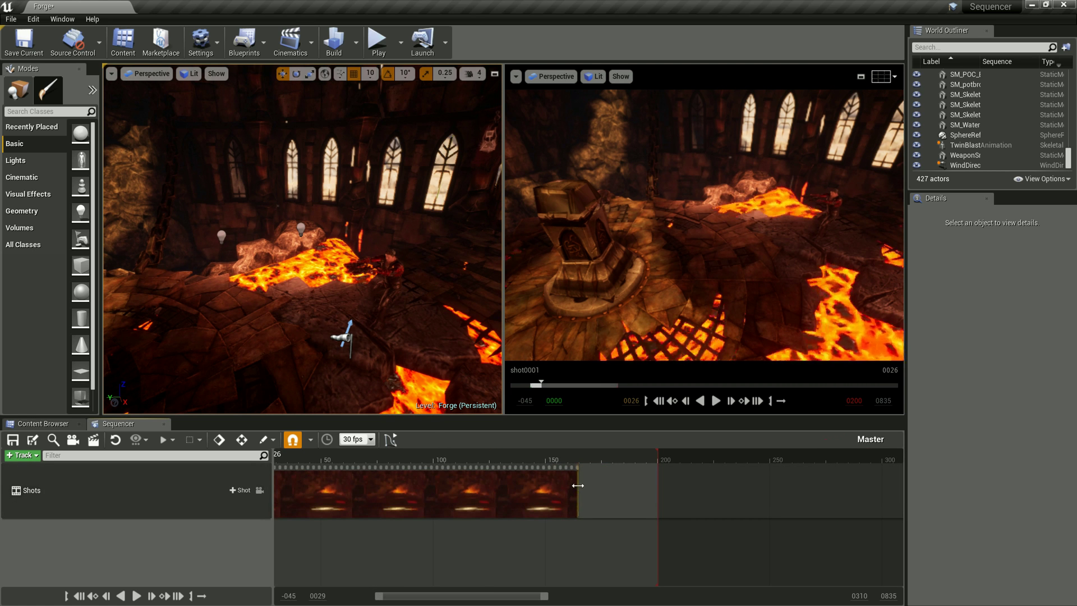
drag(578, 485, 609, 496)
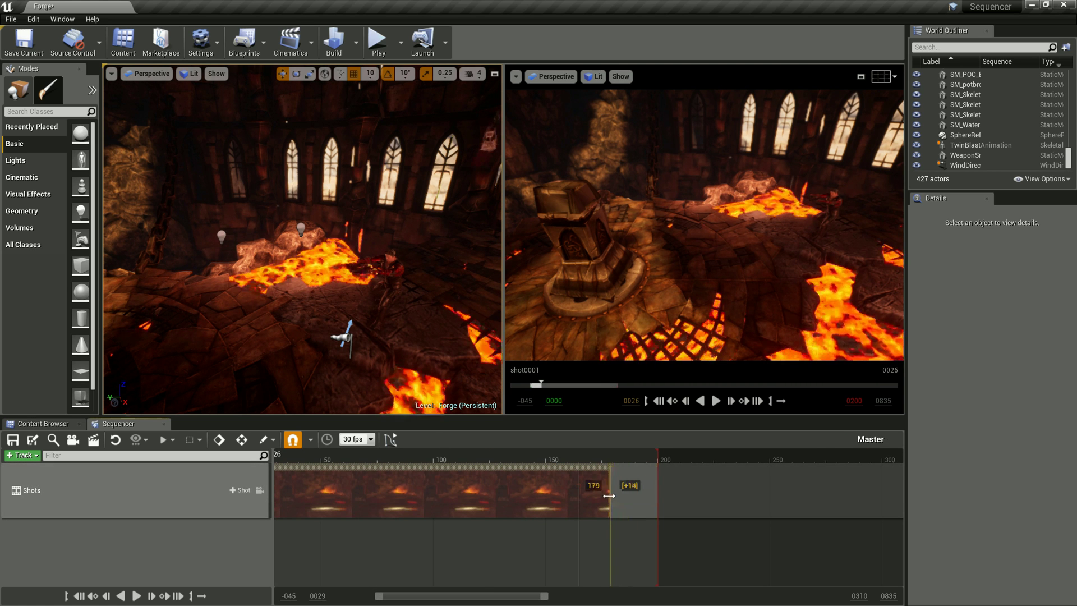
drag(609, 495, 610, 495)
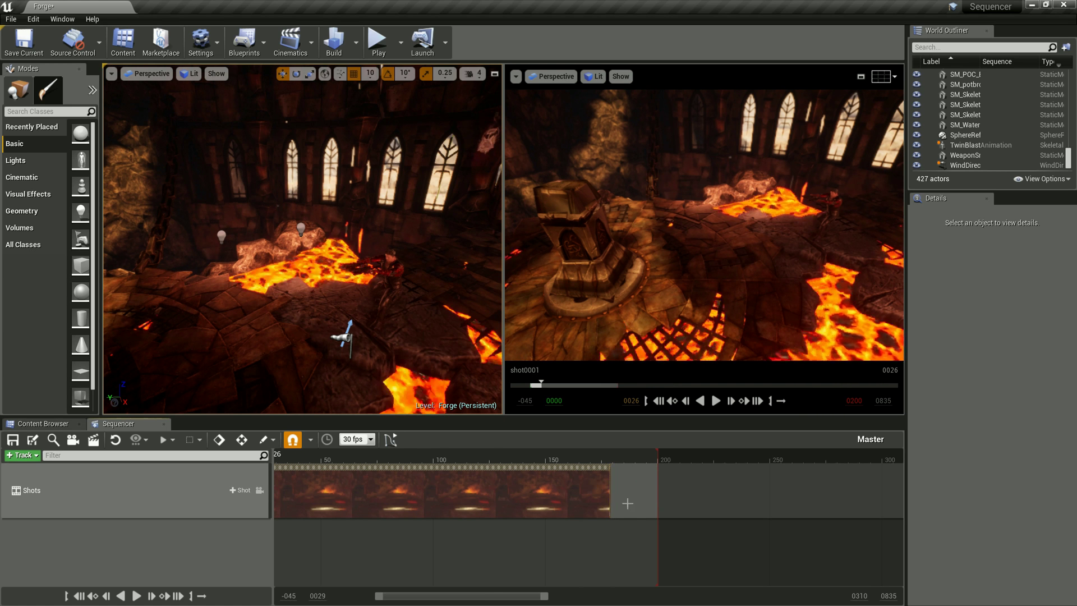
double_click(595, 499)
Play shot0001 once, then show the Cinematic placeable actors in a wider list.
key(space)
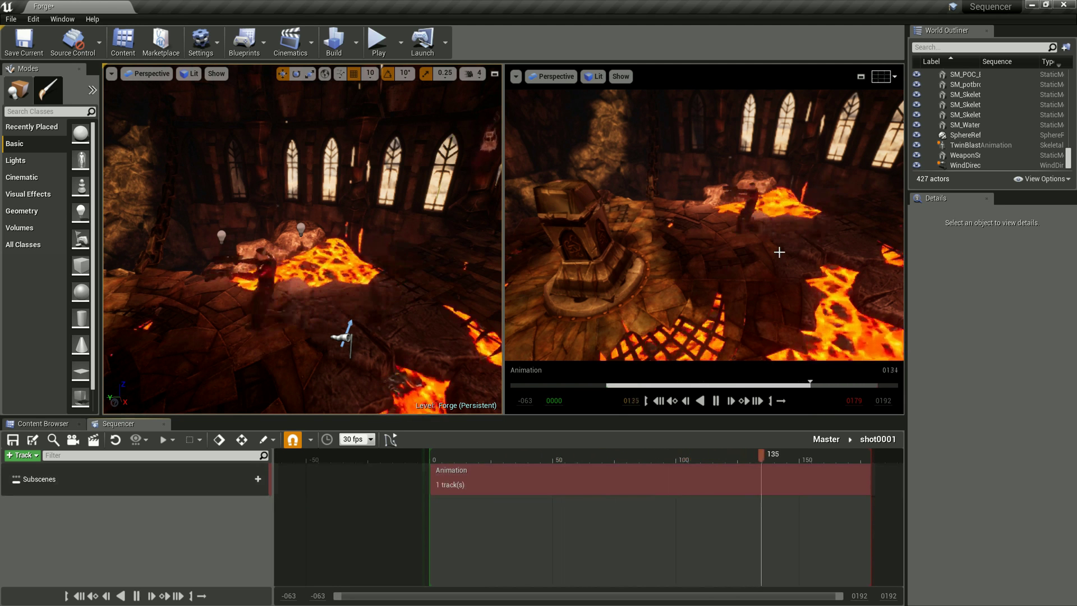
key(space)
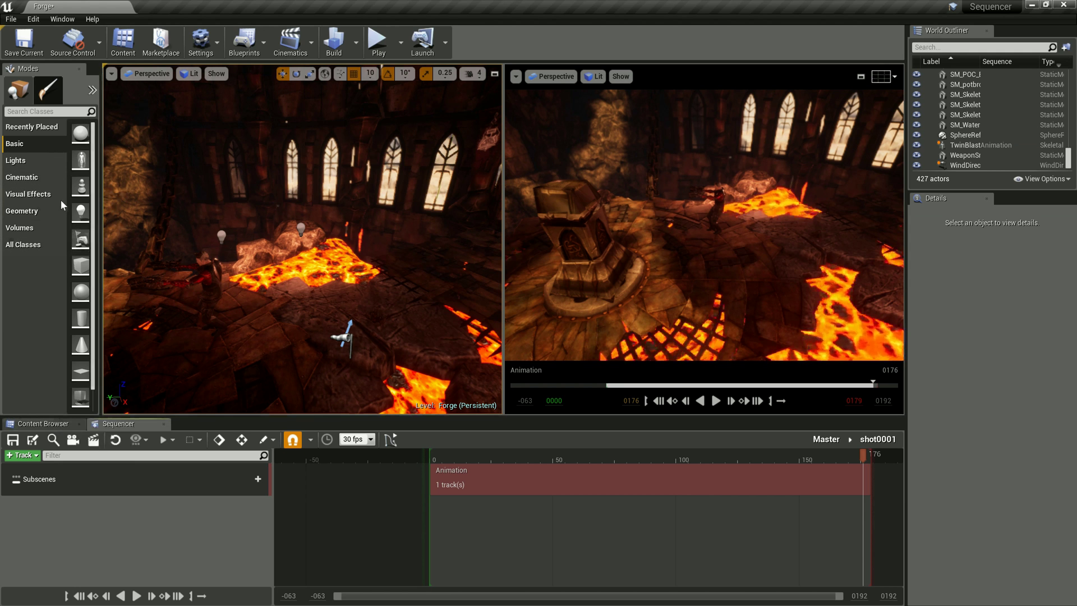
click(59, 177)
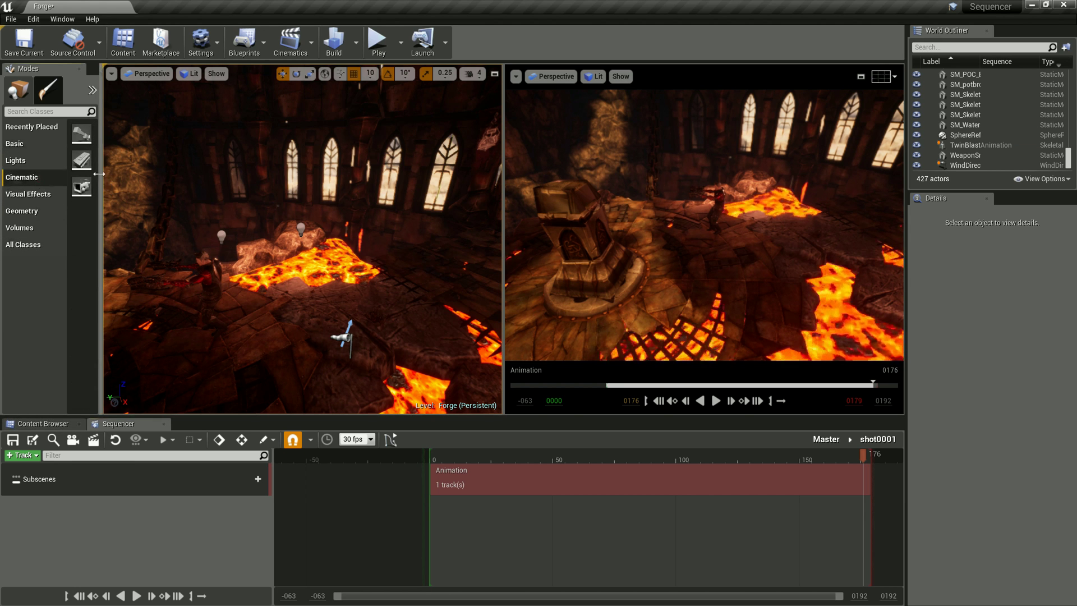
drag(98, 174, 239, 176)
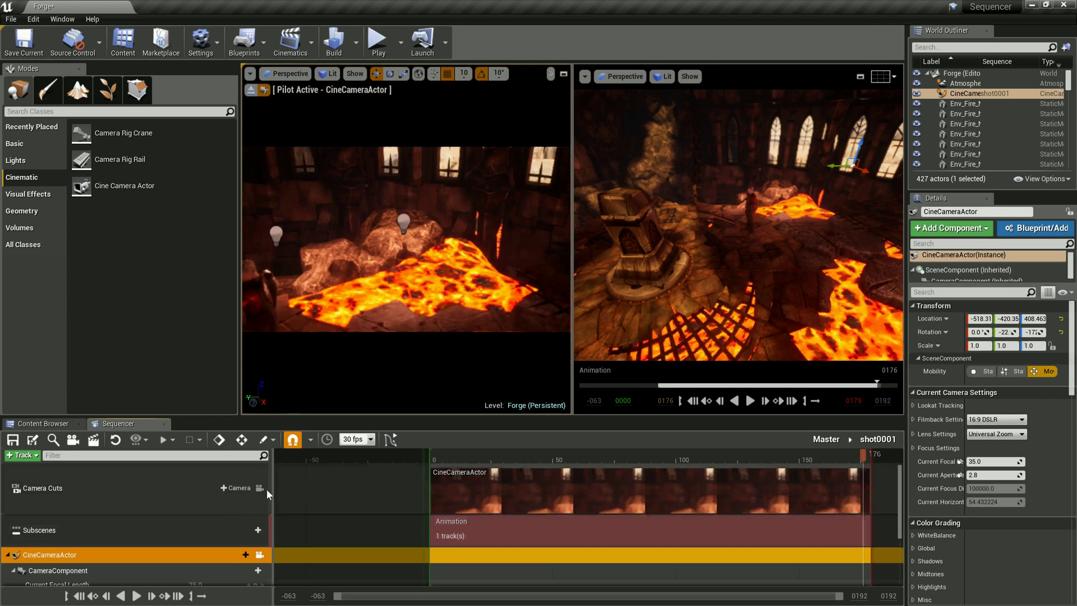
Select the Camera Cuts track and lock the viewport to it to look through the CineCameraActor.
scroll(309, 491, down, 2)
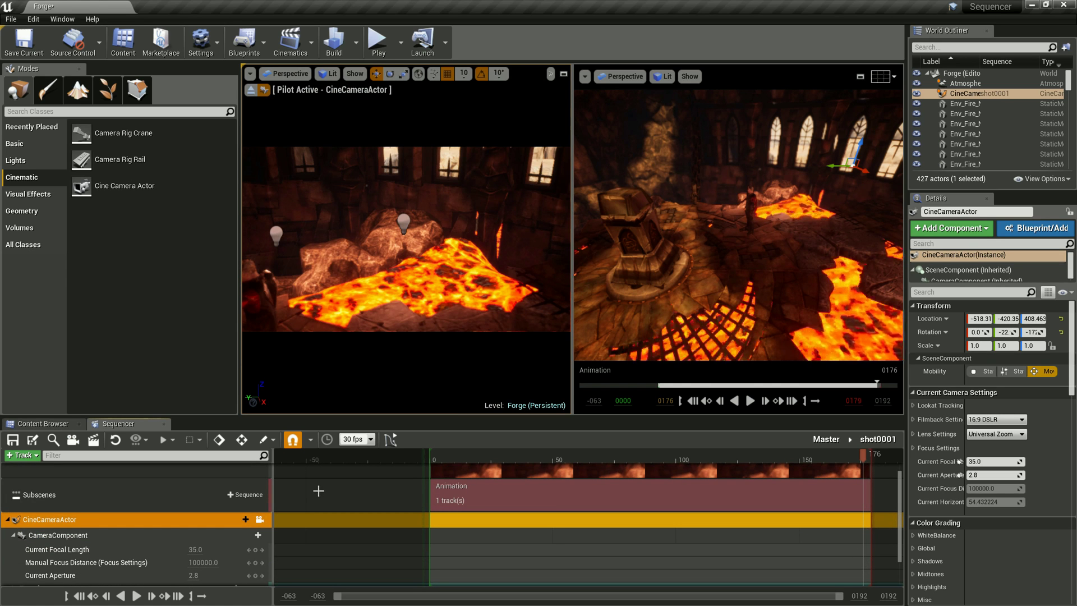
scroll(319, 490, up, 1)
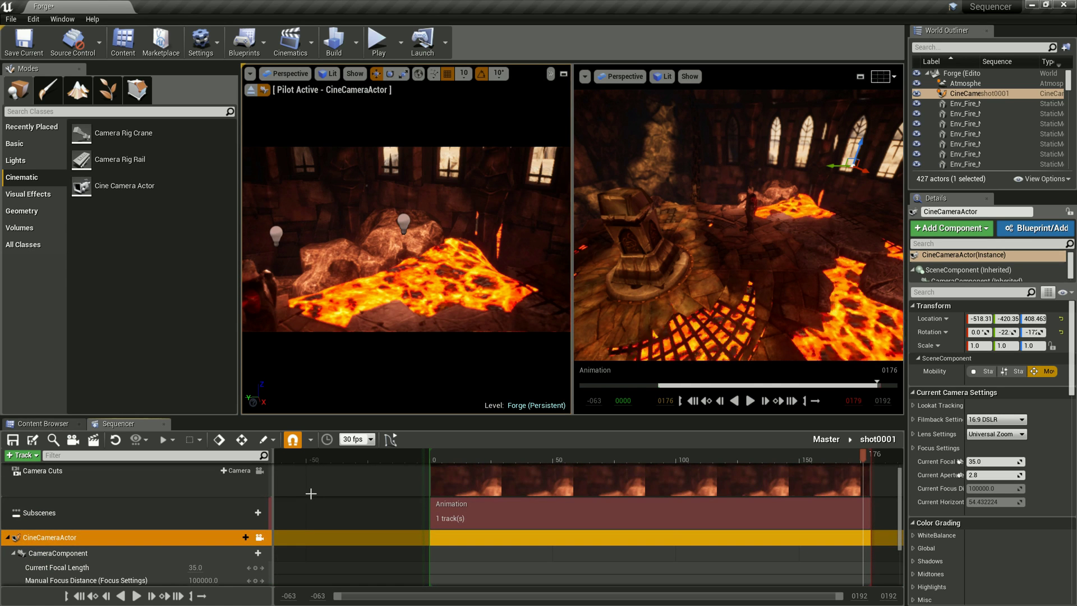
click(99, 514)
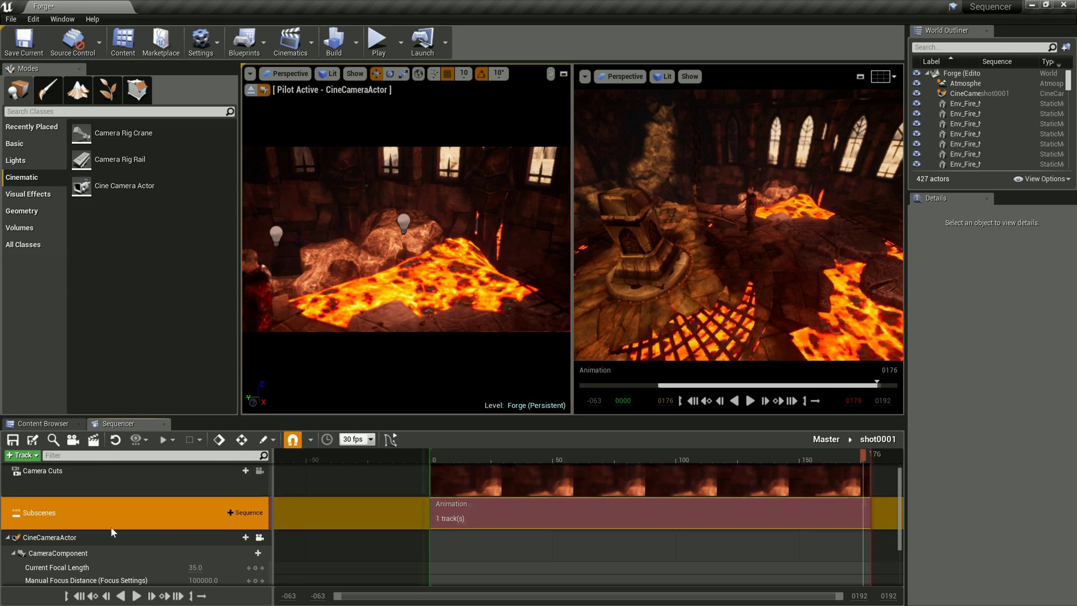
scroll(98, 521, down, 3)
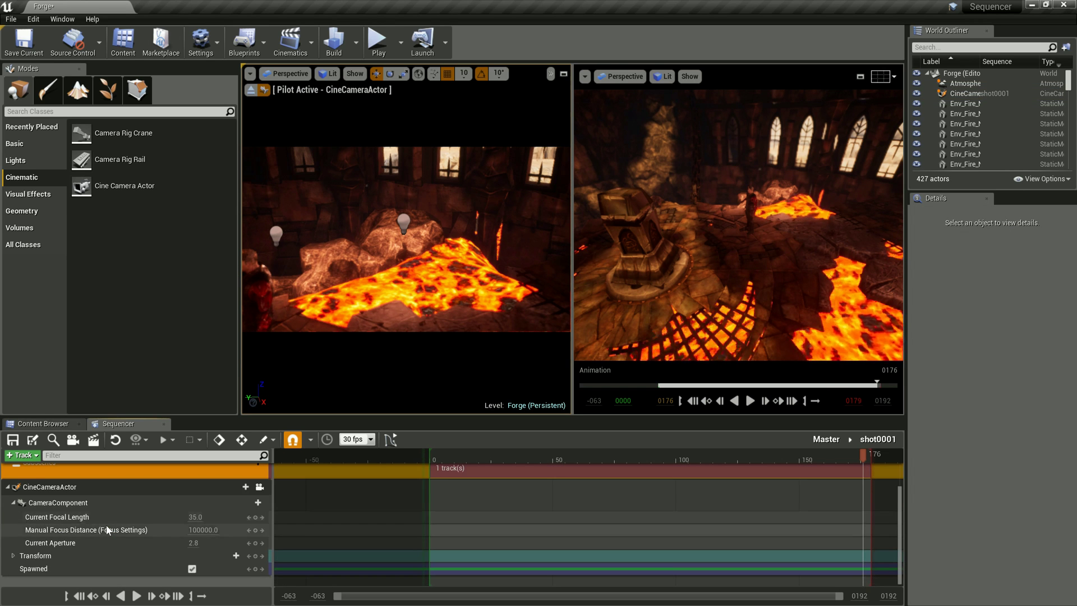
scroll(72, 488, up, 3)
click(73, 486)
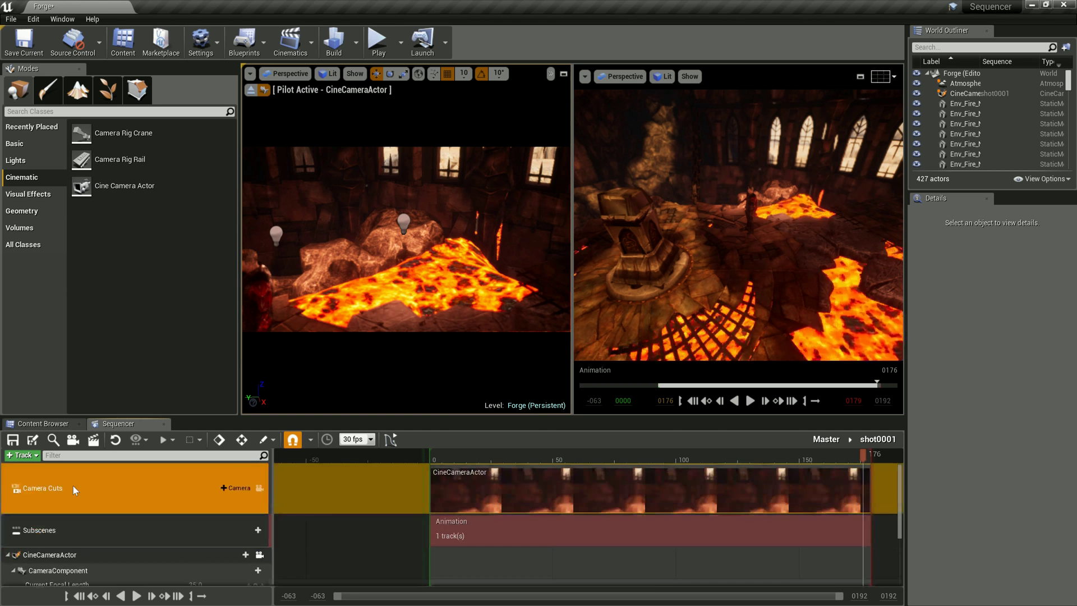
click(262, 488)
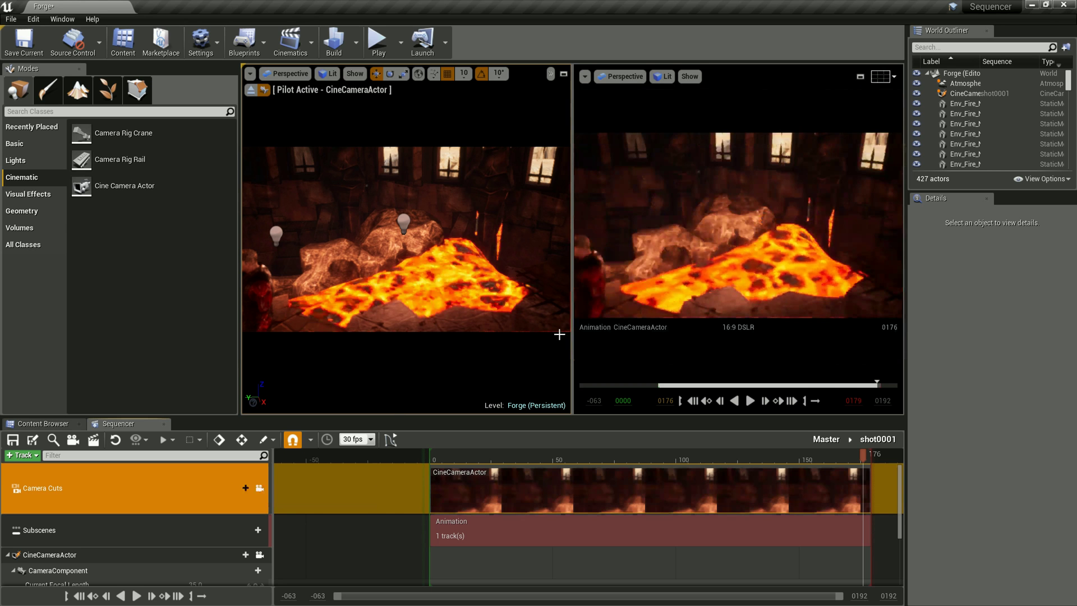
Pilot the cine camera toward the character by the lava, framing them right of centre.
drag(460, 278, 406, 104)
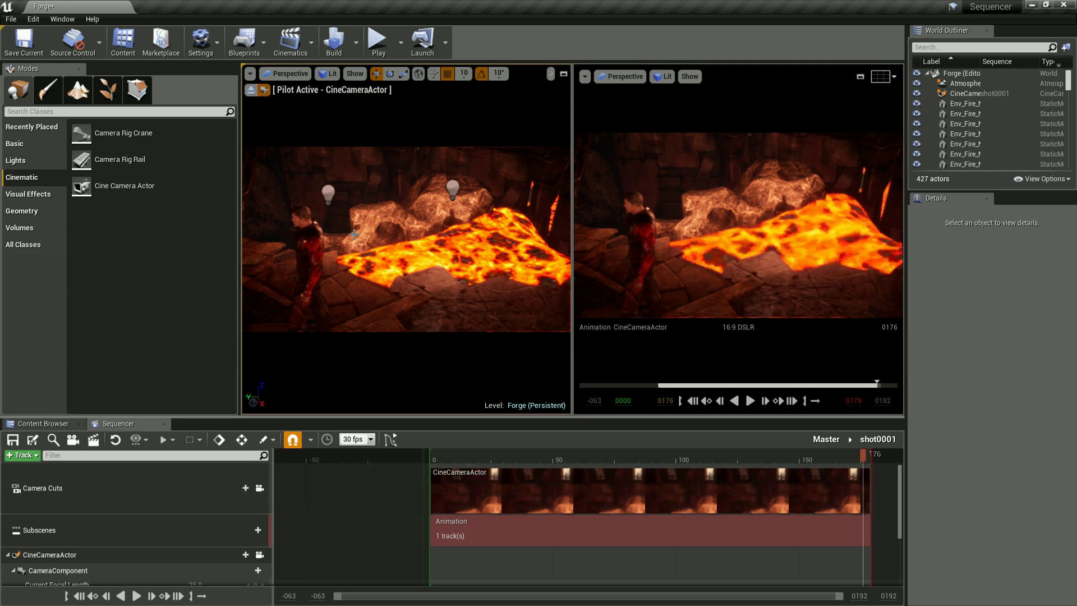
mouse_move(360, 229)
right_down()
mouse_move(314, 229)
mouse_move(468, 243)
mouse_move(482, 227)
mouse_move(468, 217)
right_up()
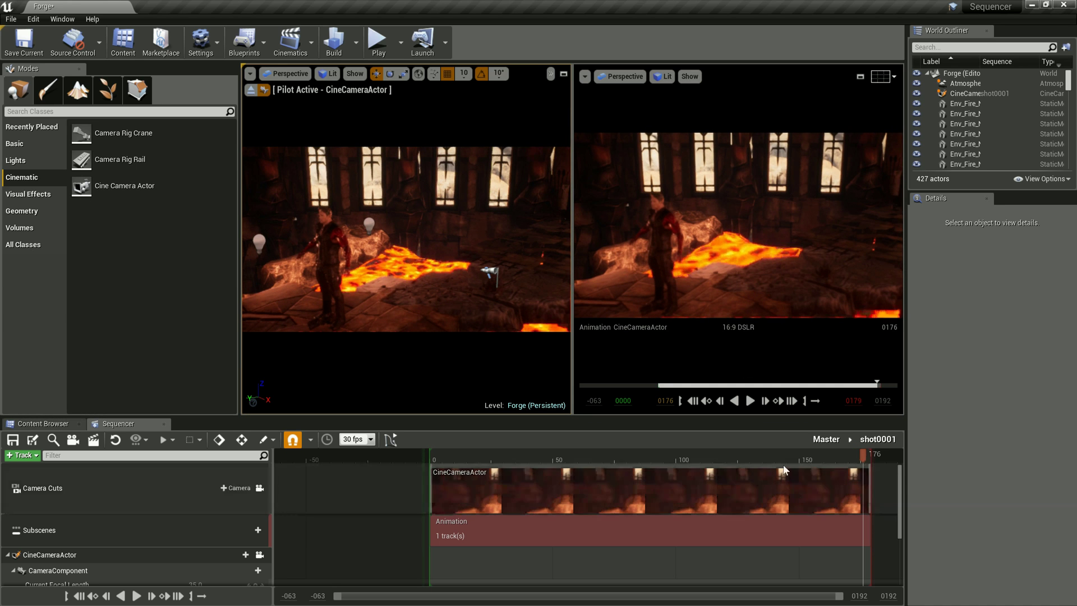
scroll(105, 537, down, 1)
scroll(106, 536, up, 1)
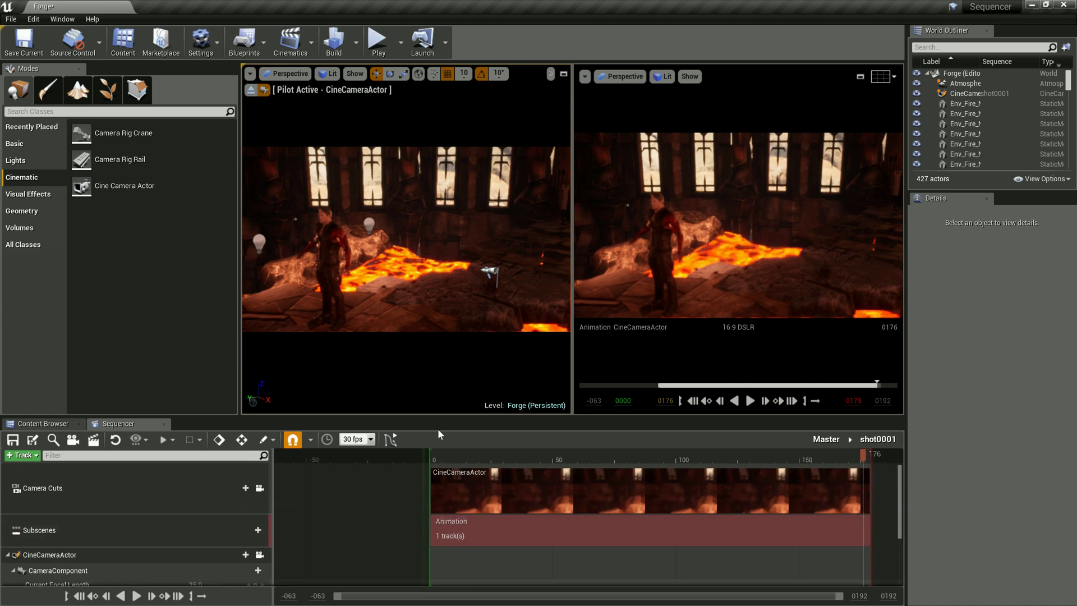
Enlarge the Sequencer track area and rewind shot0001 to frame 0.
mouse_move(440, 417)
mouse_down()
mouse_move(440, 341)
mouse_move(440, 355)
mouse_up()
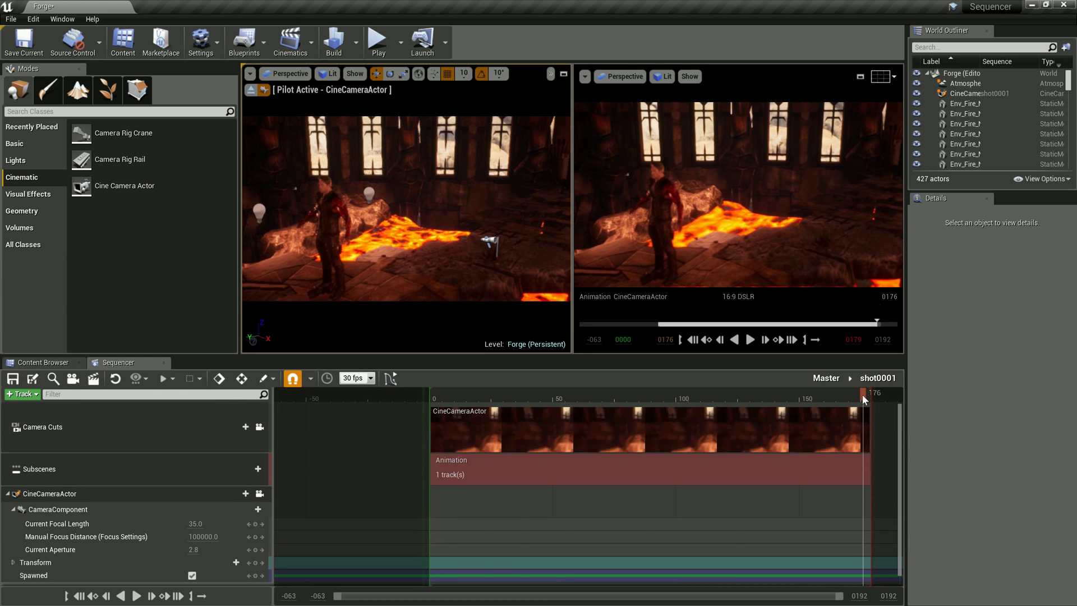
drag(862, 394, 428, 421)
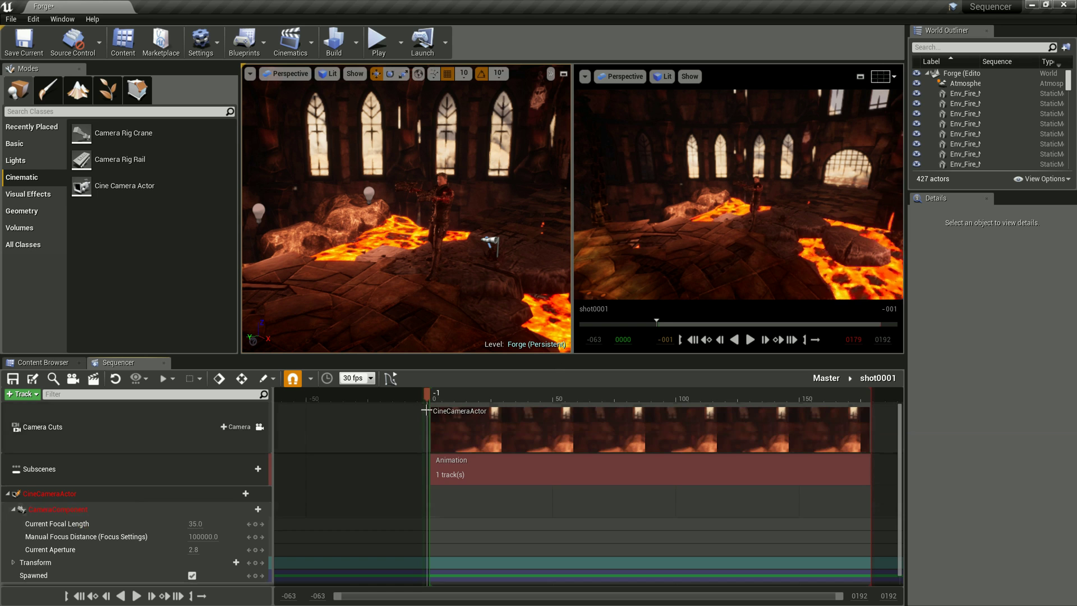
key(Right)
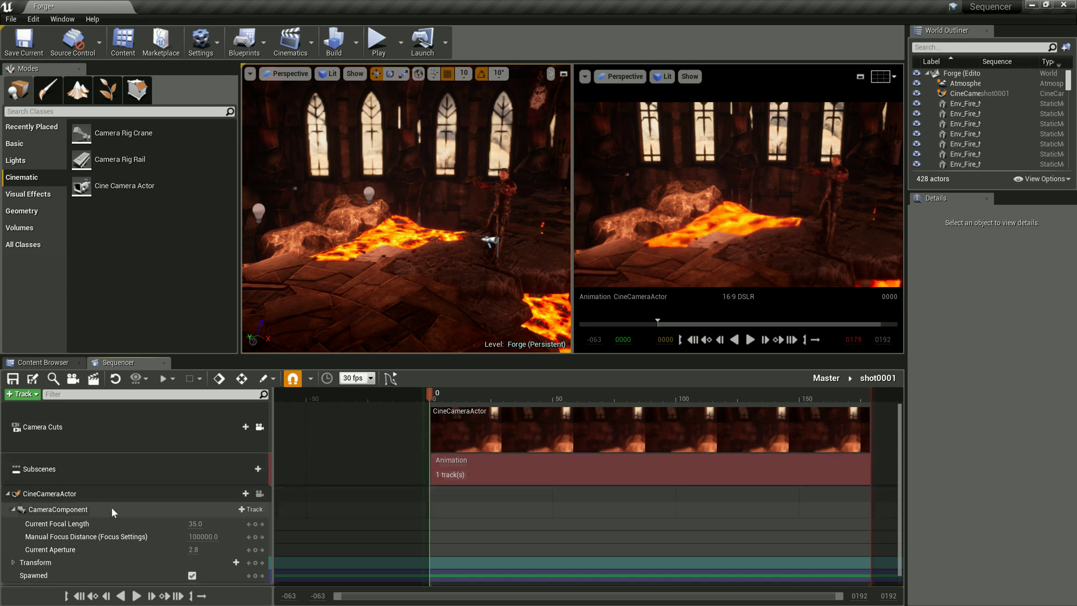
click(83, 510)
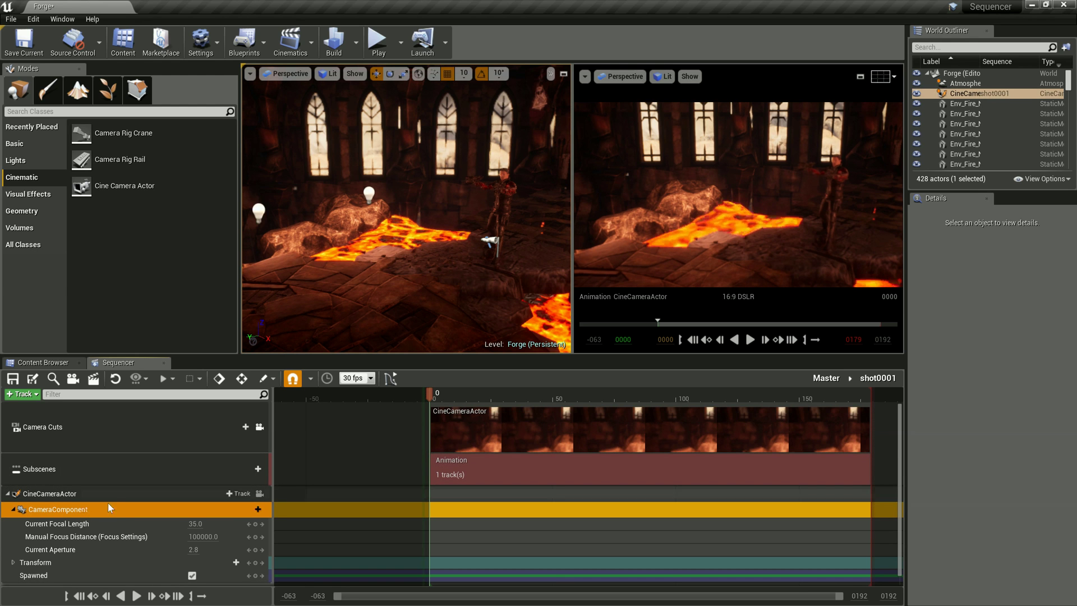
click(83, 524)
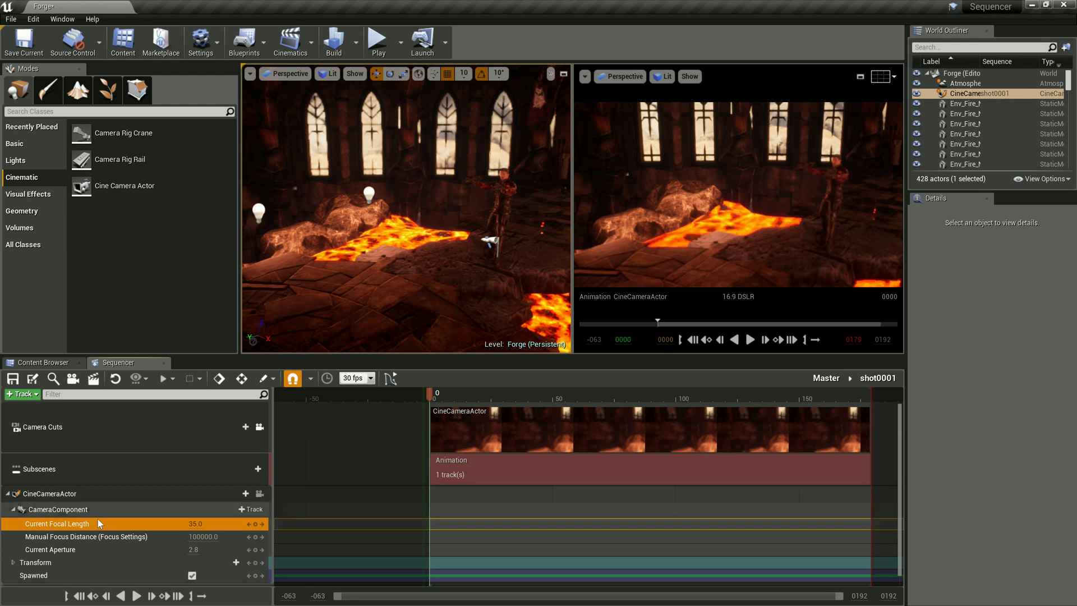
click(93, 512)
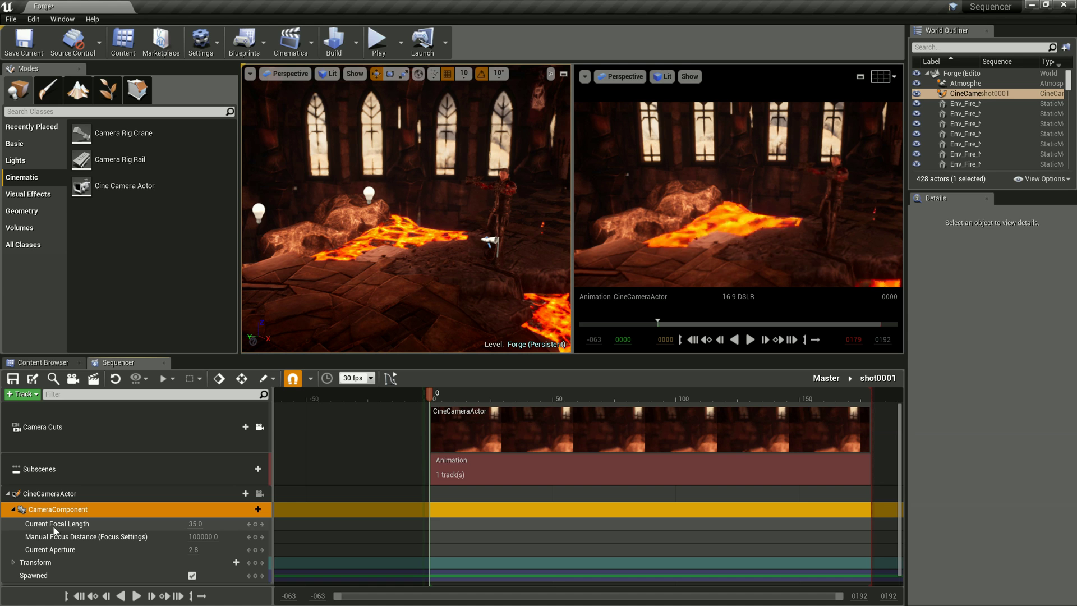
click(64, 538)
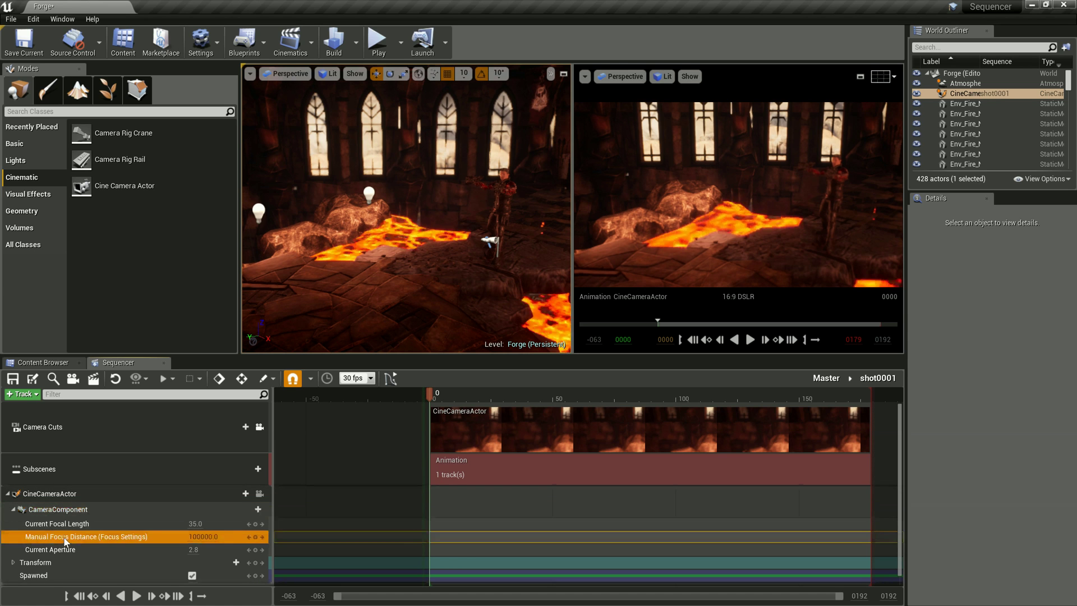
click(58, 549)
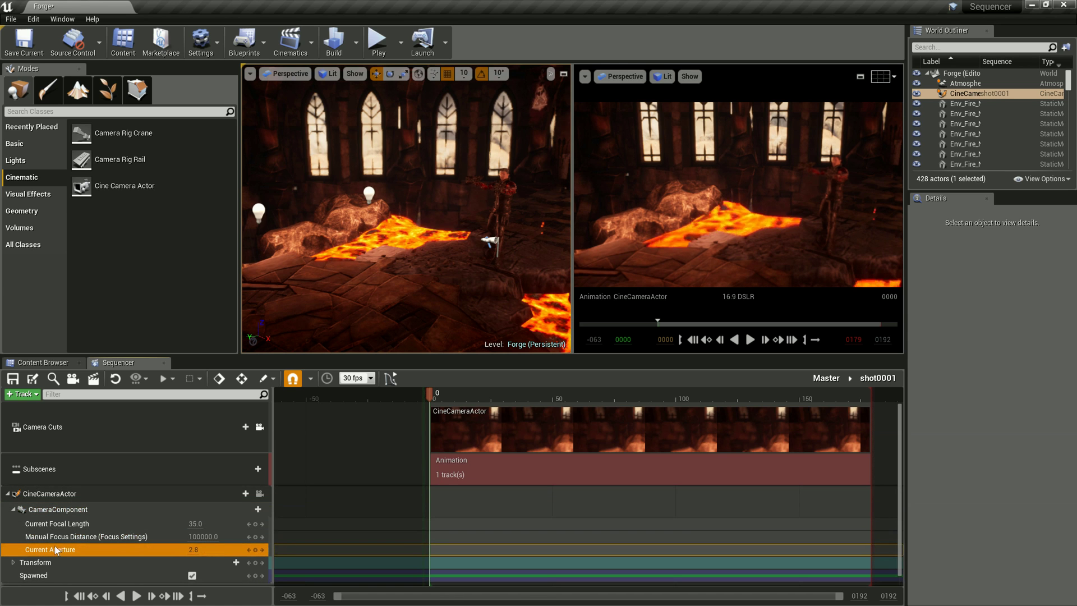
scroll(103, 527, down, 1)
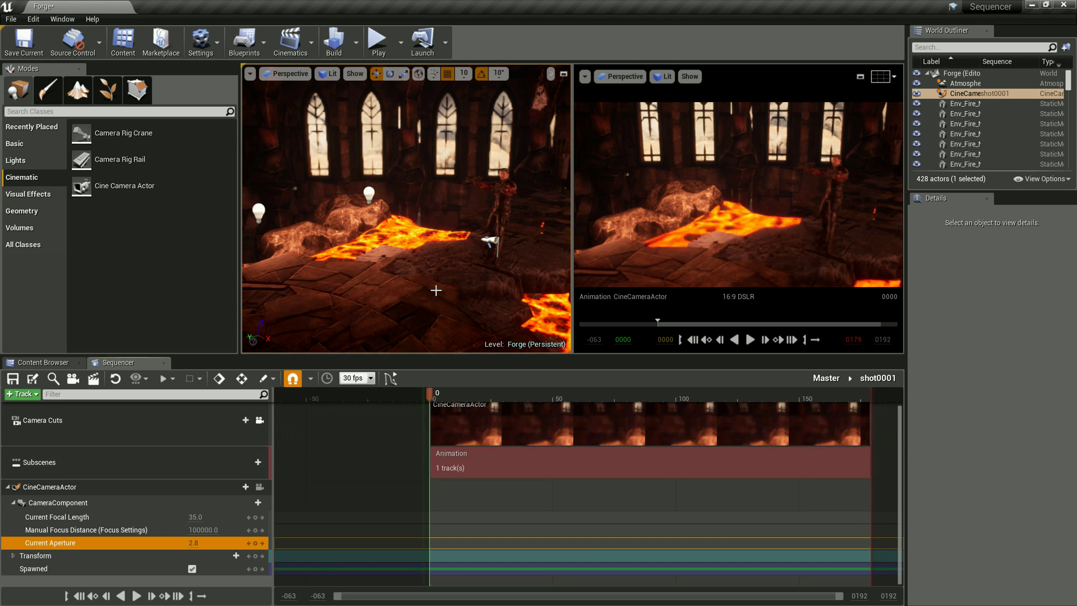
mouse_move(474, 270)
mouse_down()
mouse_move(488, 266)
mouse_move(466, 275)
mouse_move(475, 281)
mouse_up()
click(750, 340)
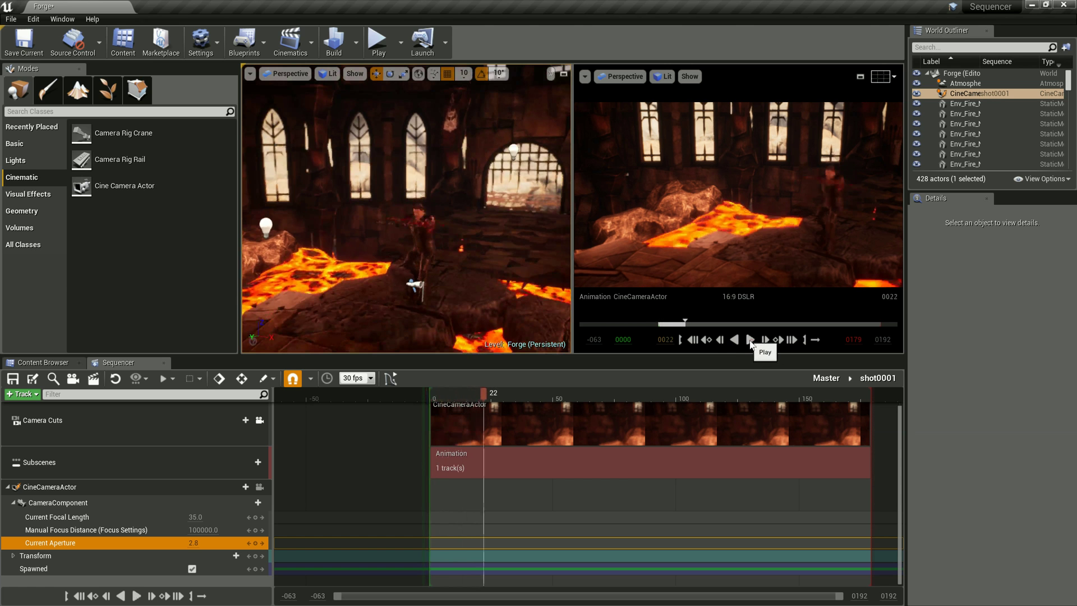
drag(487, 260, 493, 261)
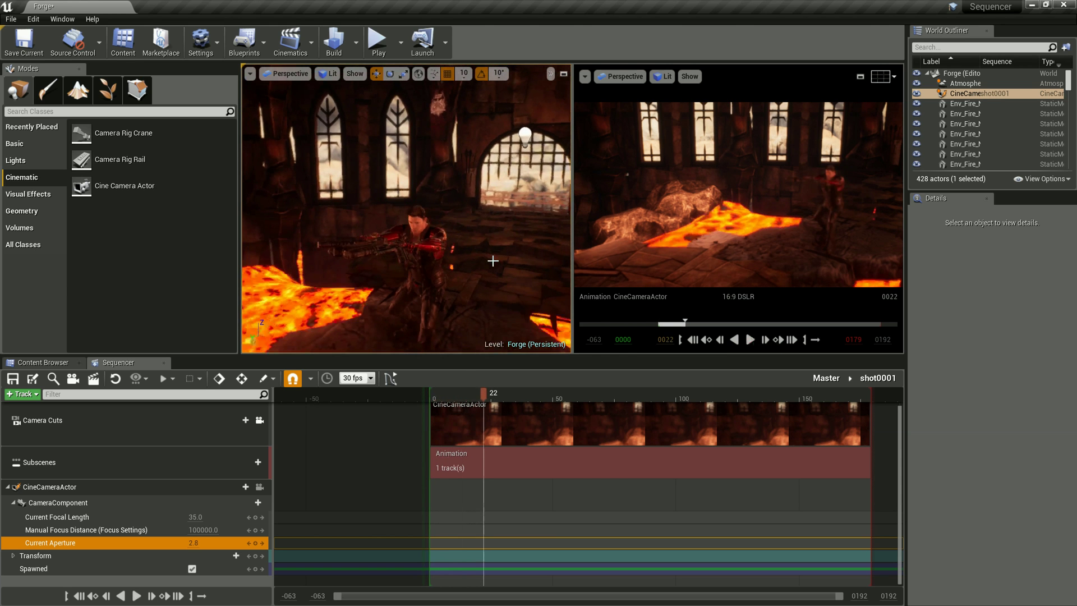
drag(492, 261, 492, 245)
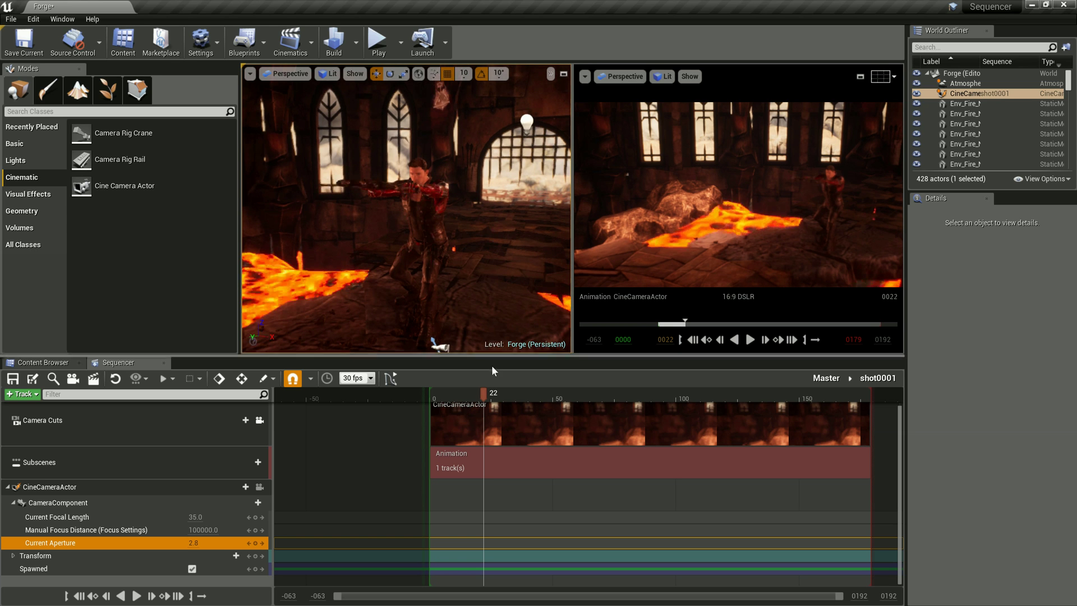
drag(483, 390, 429, 395)
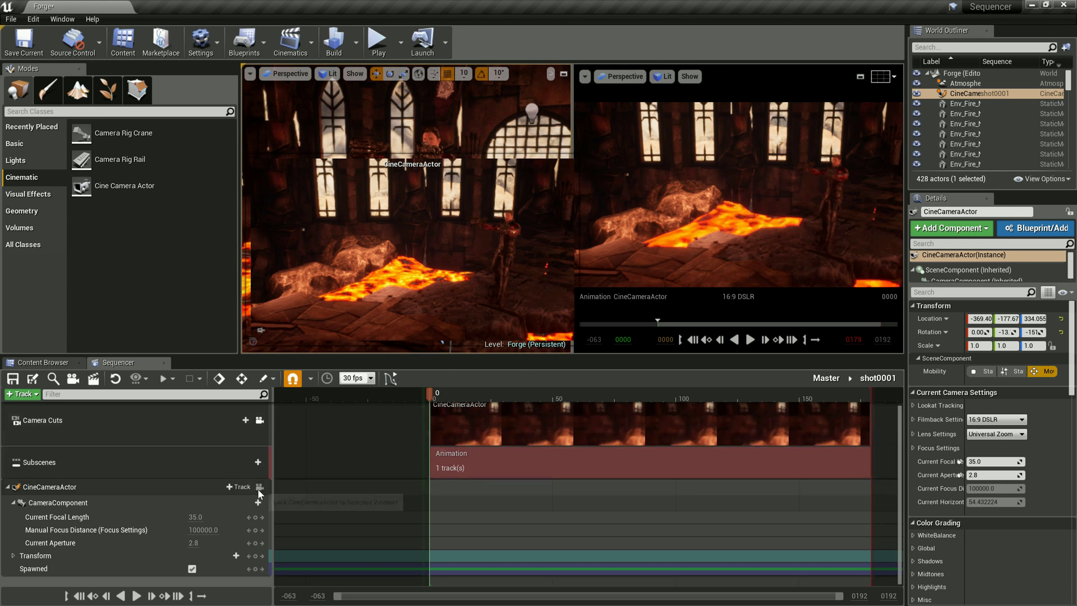
Lock the CineCameraActor to the viewport and turn it onto the armed character.
click(240, 486)
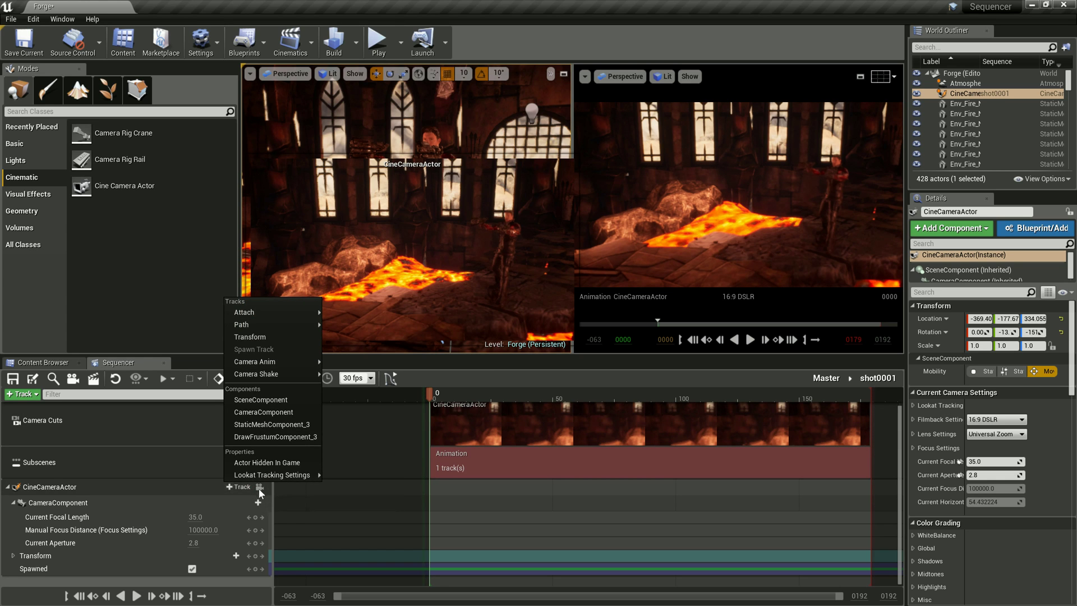
click(140, 482)
click(260, 420)
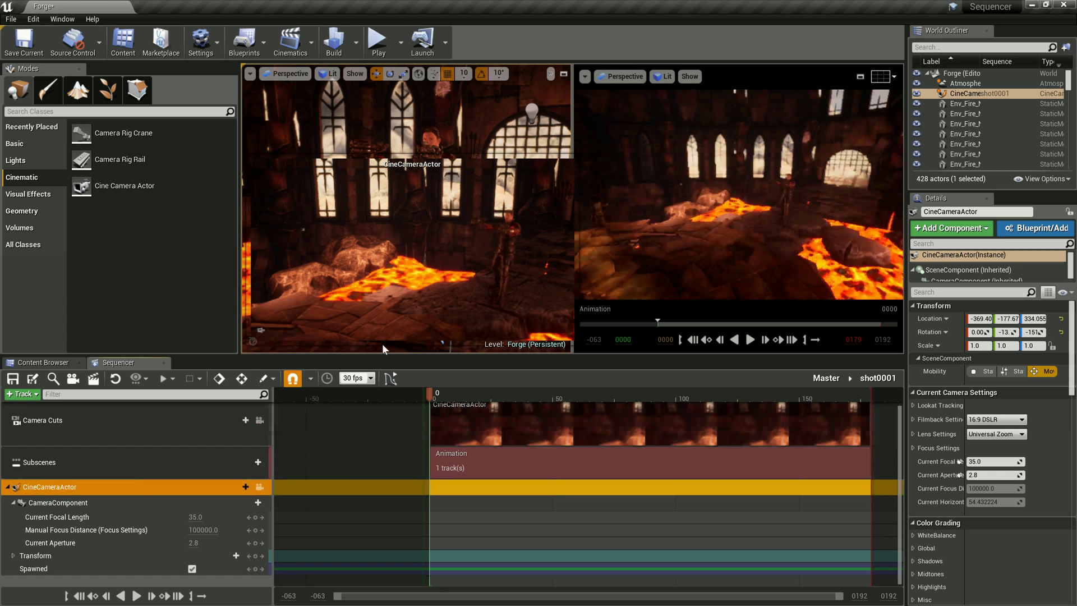
click(259, 420)
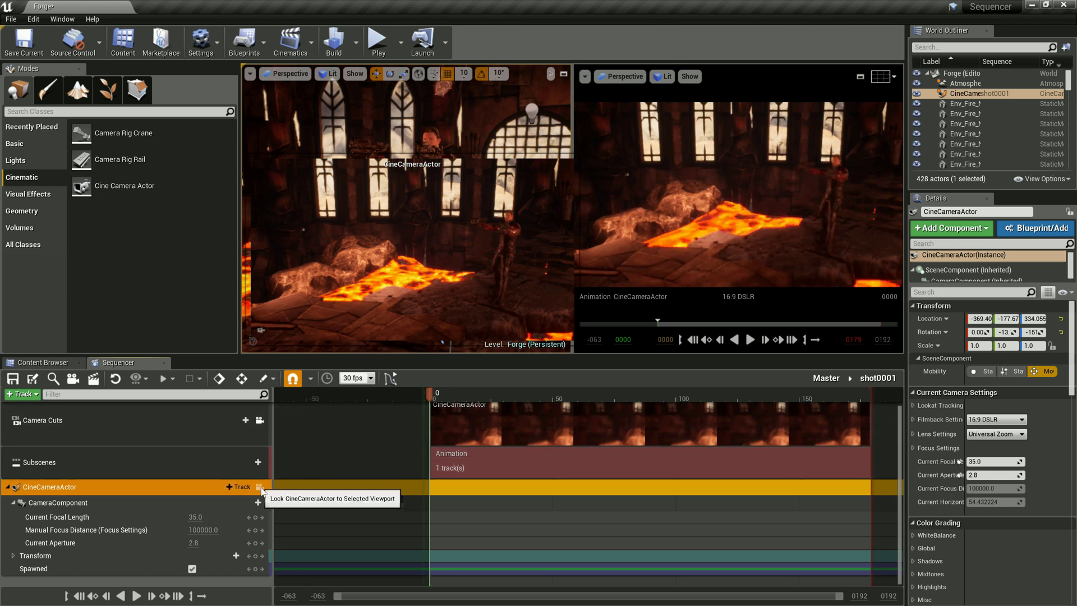
click(259, 487)
right_drag(439, 263, 462, 242)
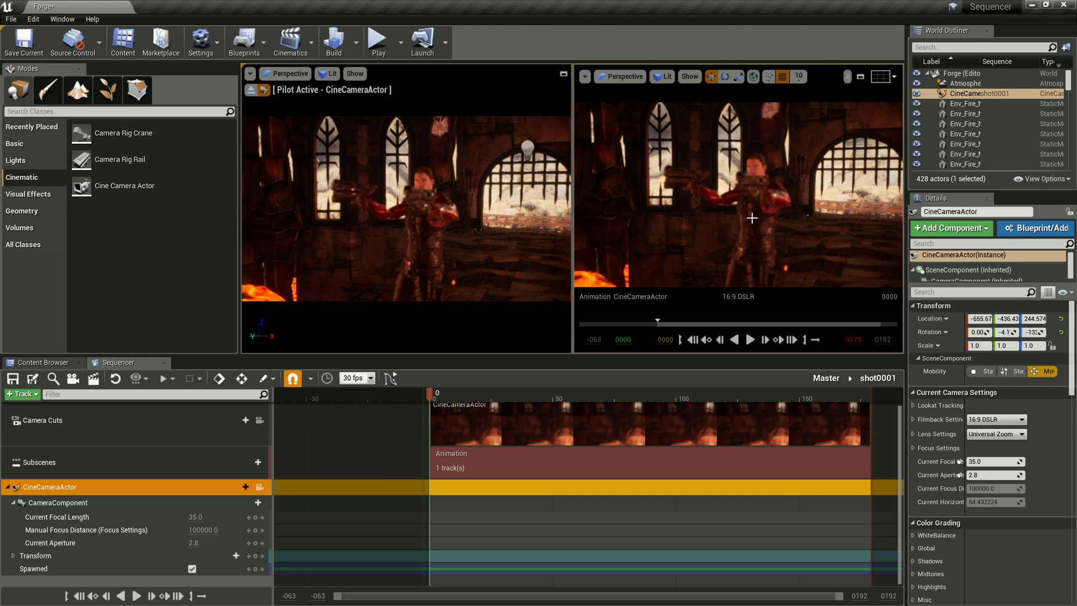
Dolly and orbit the cine camera into a close-up, then key its Transform at frame 0.
scroll(475, 233, up, 5)
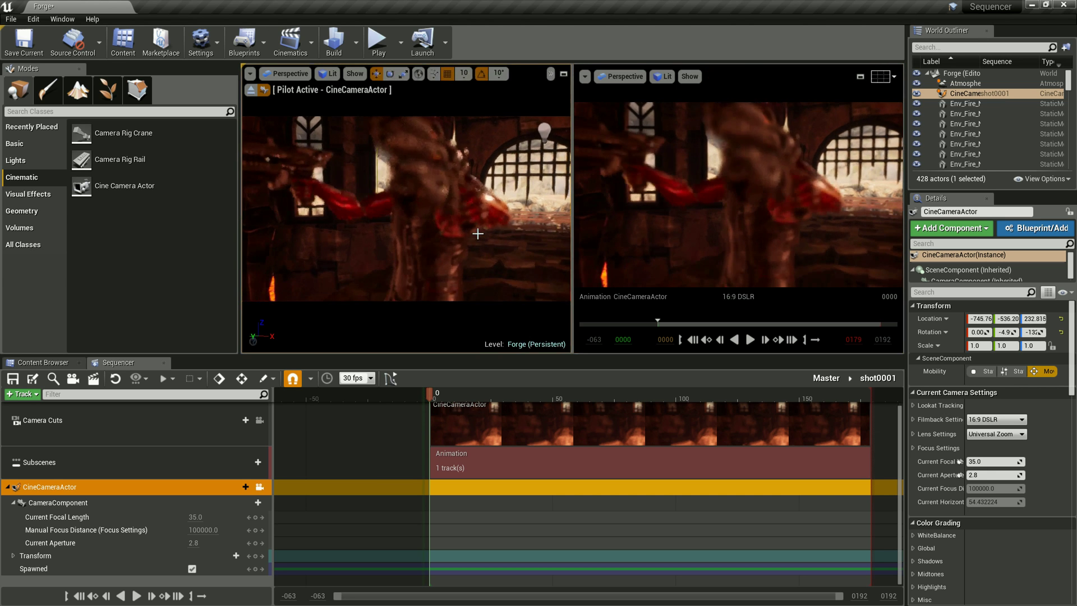
alt+drag(478, 234, 548, 228)
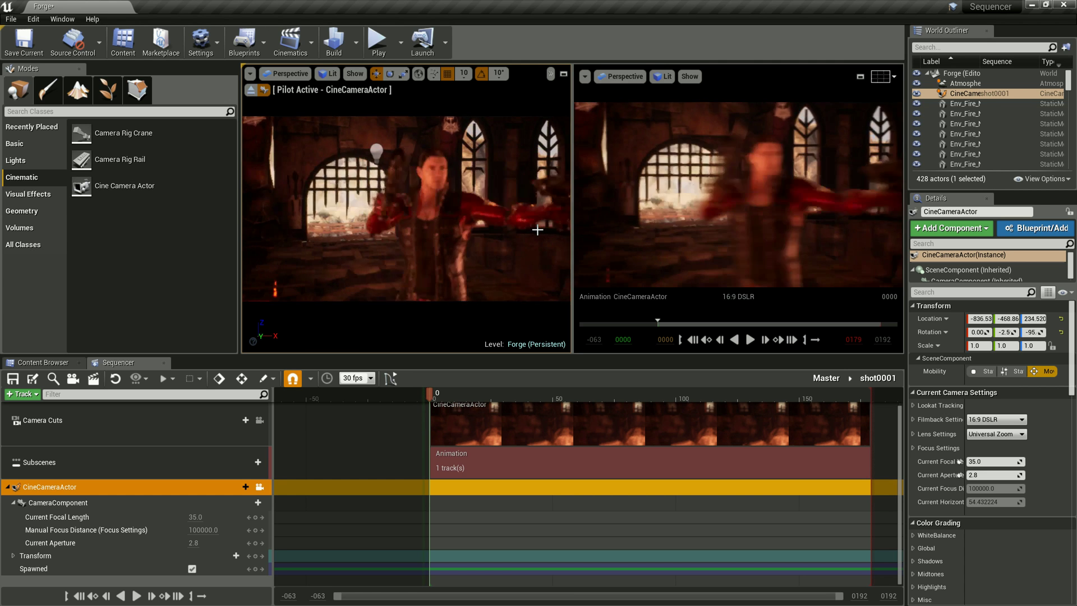
right_drag(549, 228, 563, 228)
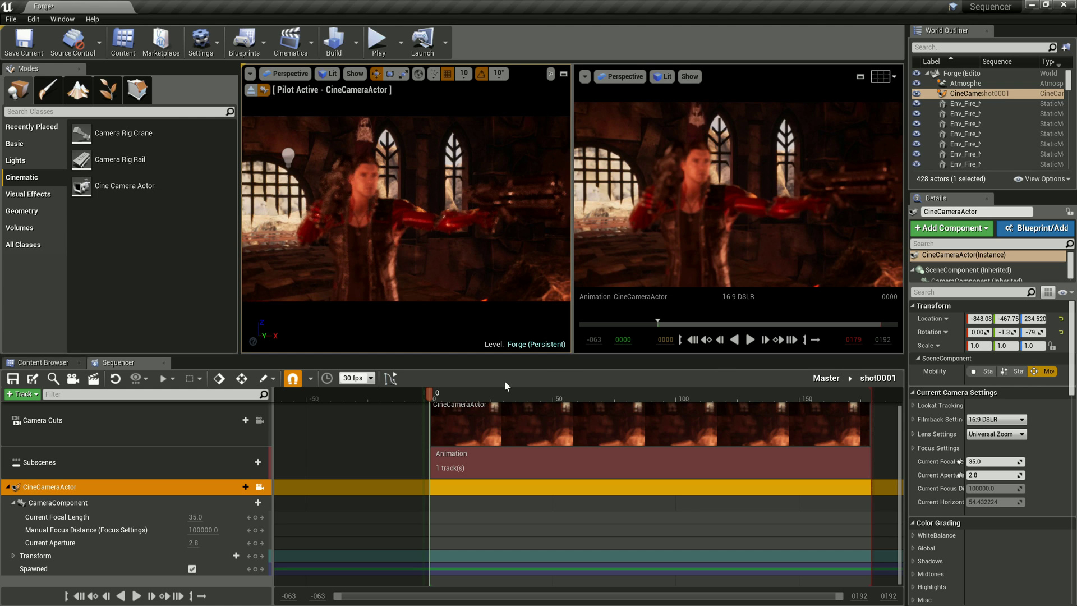
key(s)
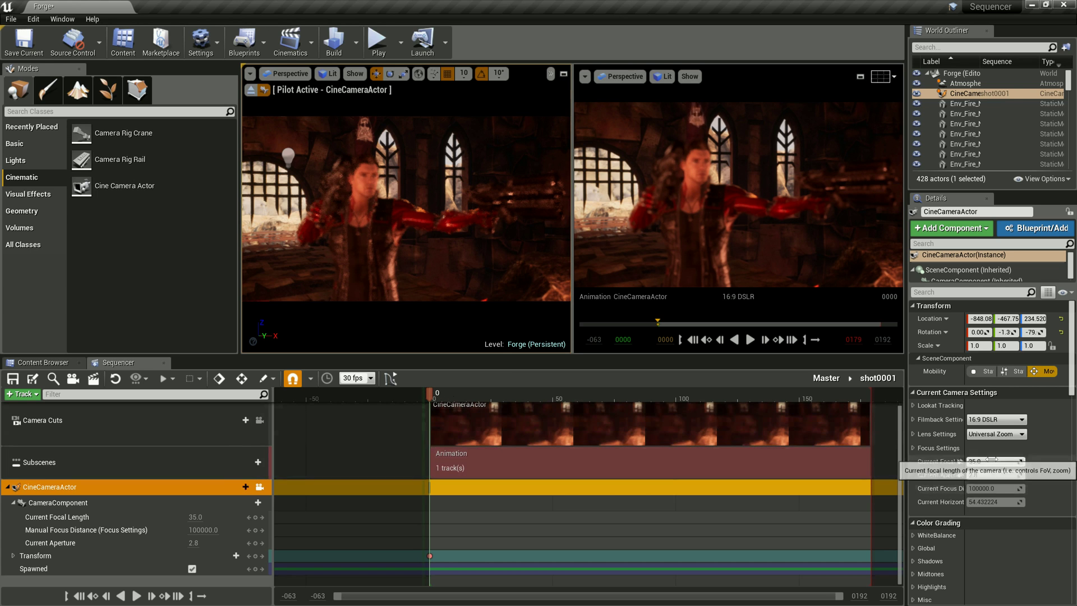
Review Filmback (keeping 16:9 DSLR) and Lookat Tracking, then expand the camera's Focus Settings.
click(913, 419)
click(988, 425)
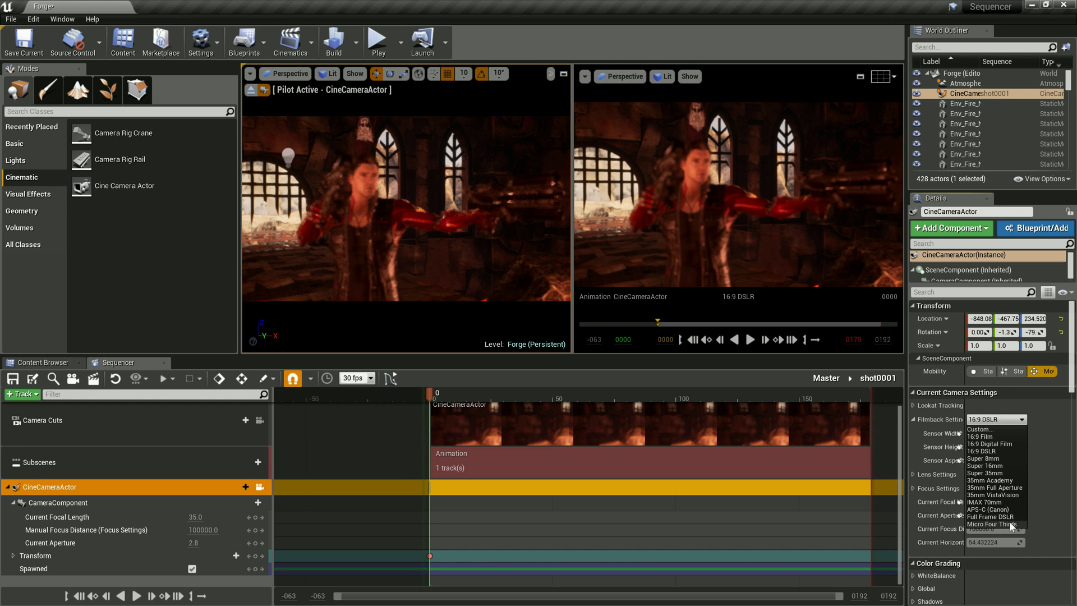
click(1007, 422)
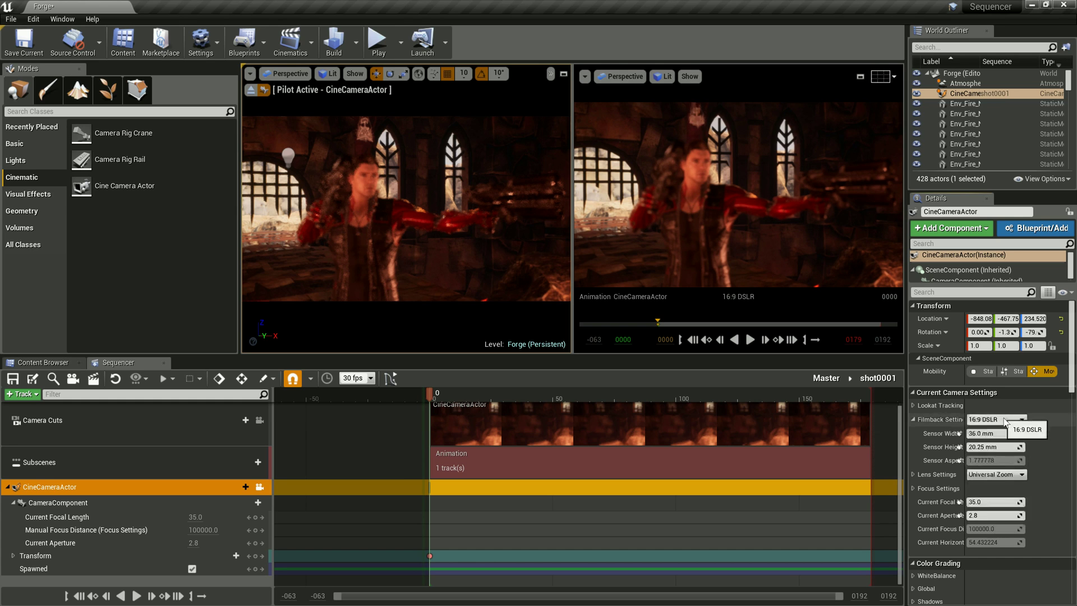
click(921, 419)
click(913, 405)
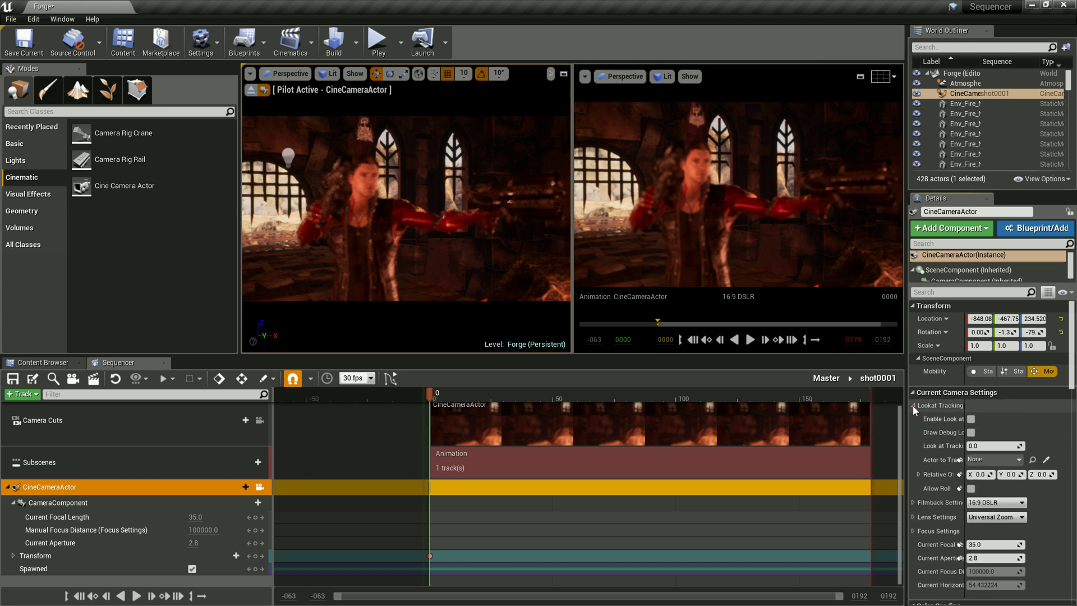
click(913, 405)
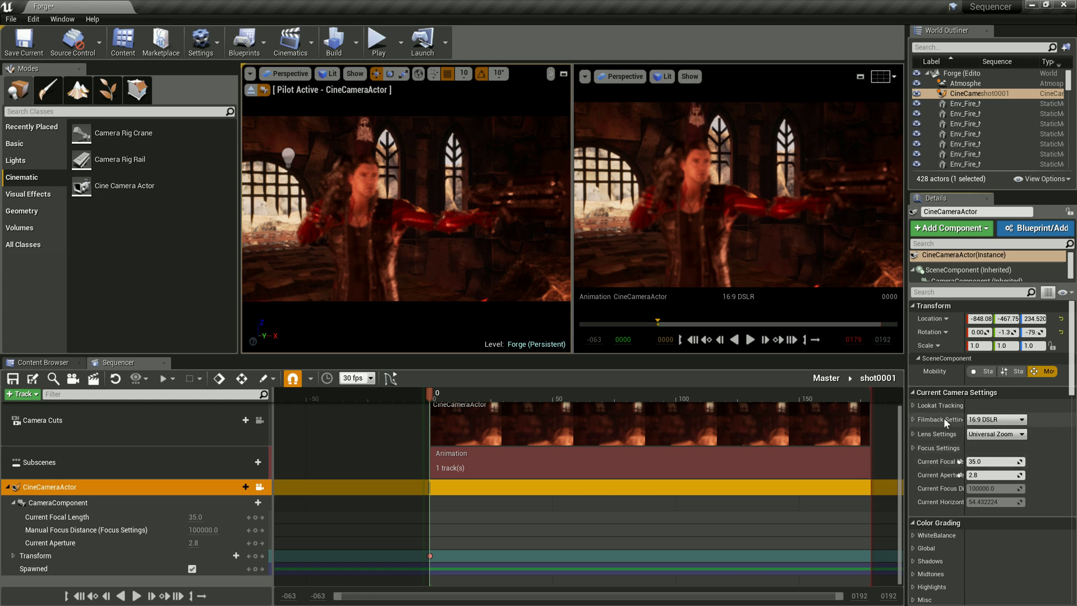
click(913, 448)
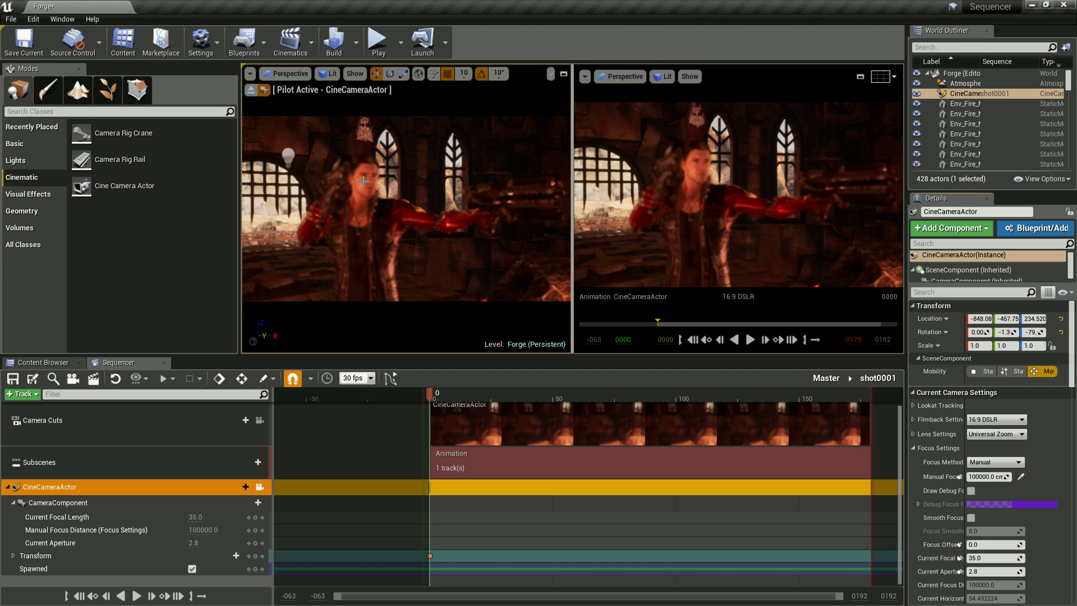
click(723, 146)
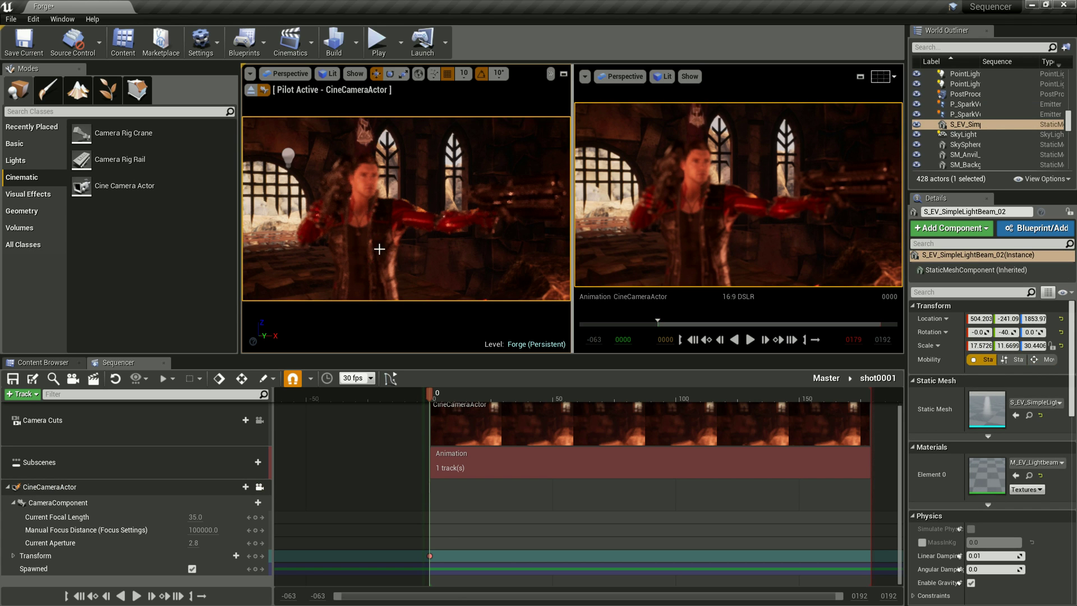
Eyedrop the CineCameraActor's Manual Focus Distance onto the character, giving 194.687683.
mouse_move(381, 236)
right_down()
mouse_move(378, 187)
mouse_move(393, 235)
right_up()
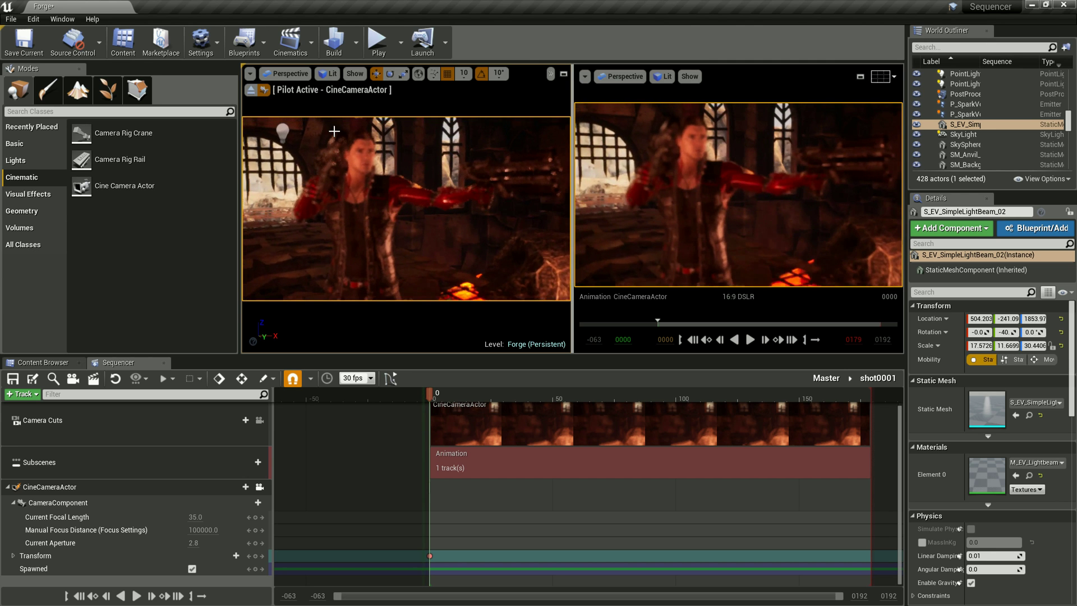
right_drag(401, 224, 611, 236)
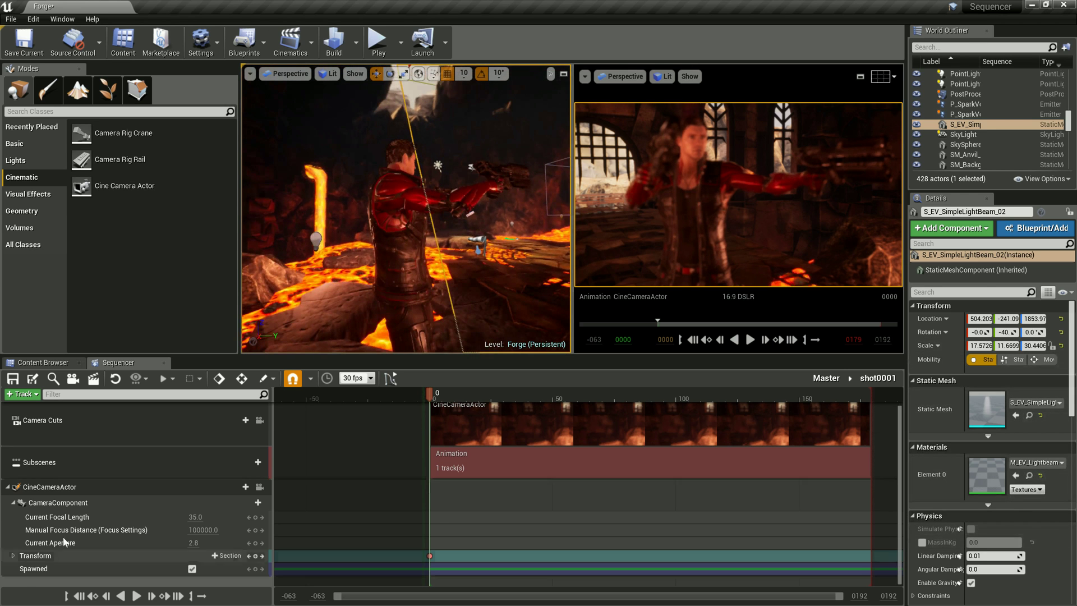
click(64, 487)
click(1021, 476)
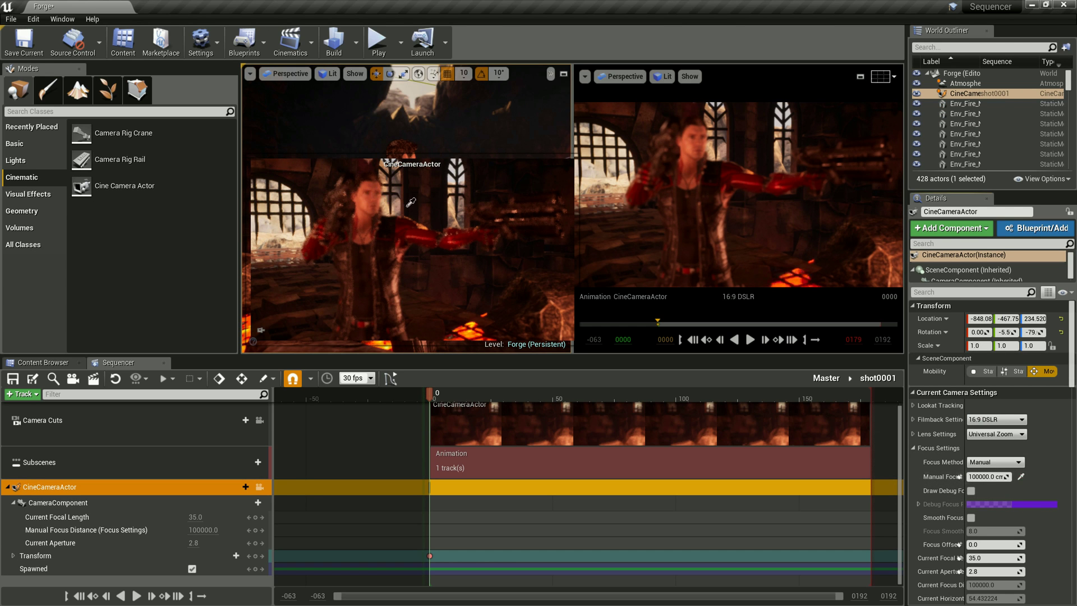
click(396, 148)
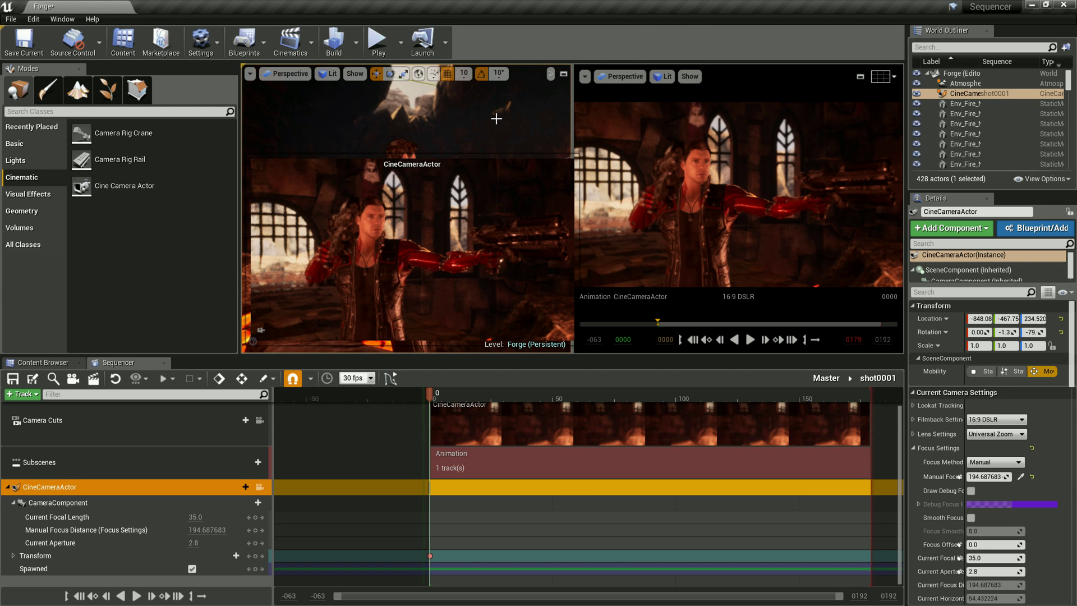
Key the Manual Focus Distance of 194.687683 at frame 0.
mouse_move(495, 118)
right_down()
mouse_move(501, 127)
mouse_move(394, 219)
right_up()
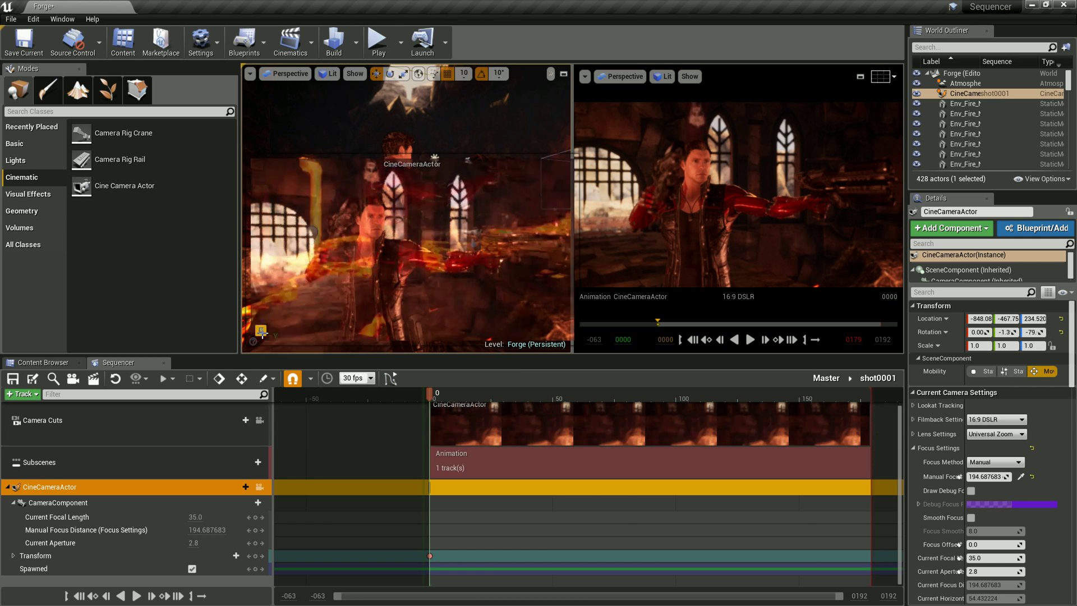
right_drag(464, 125, 472, 142)
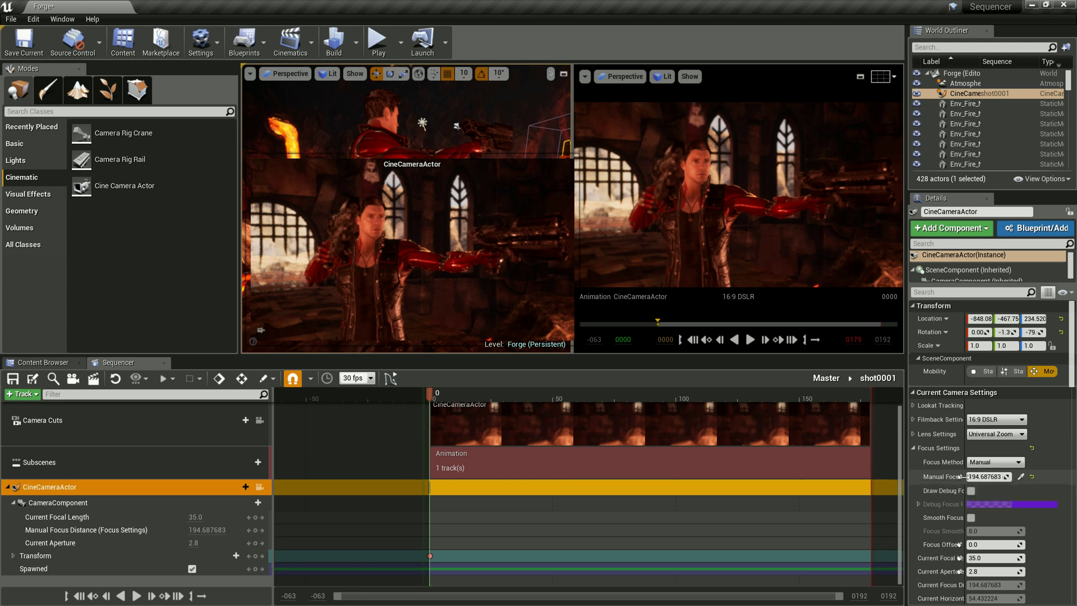
click(958, 476)
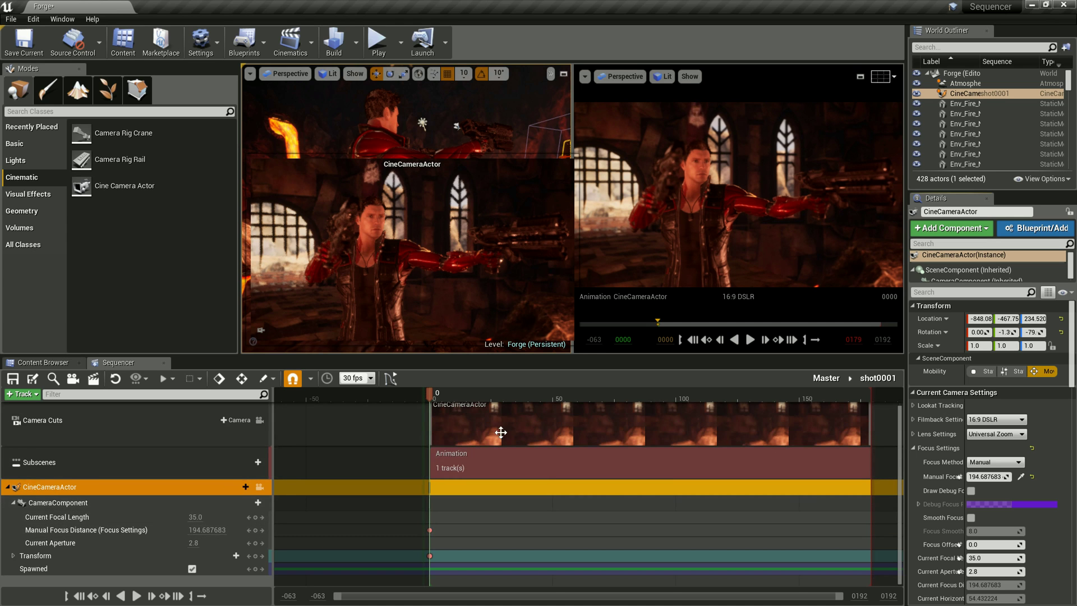
Move the shot0001 playhead to frame 25 and arm the focus-distance eyedropper.
drag(430, 391, 491, 400)
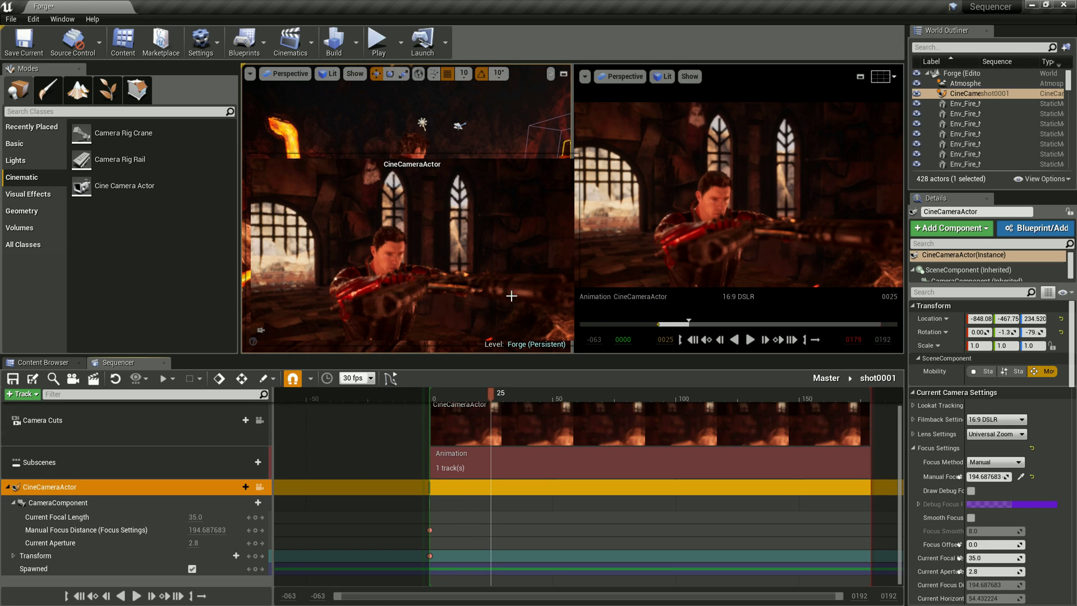
click(1020, 478)
mouse_move(445, 134)
right_down()
mouse_move(362, 126)
mouse_move(446, 131)
right_up()
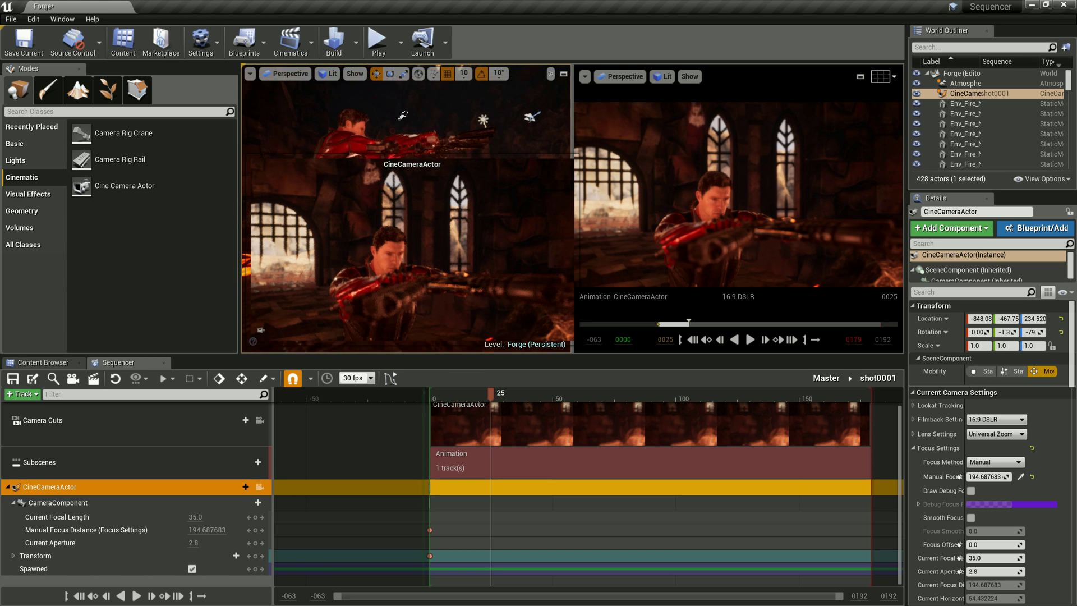
click(475, 134)
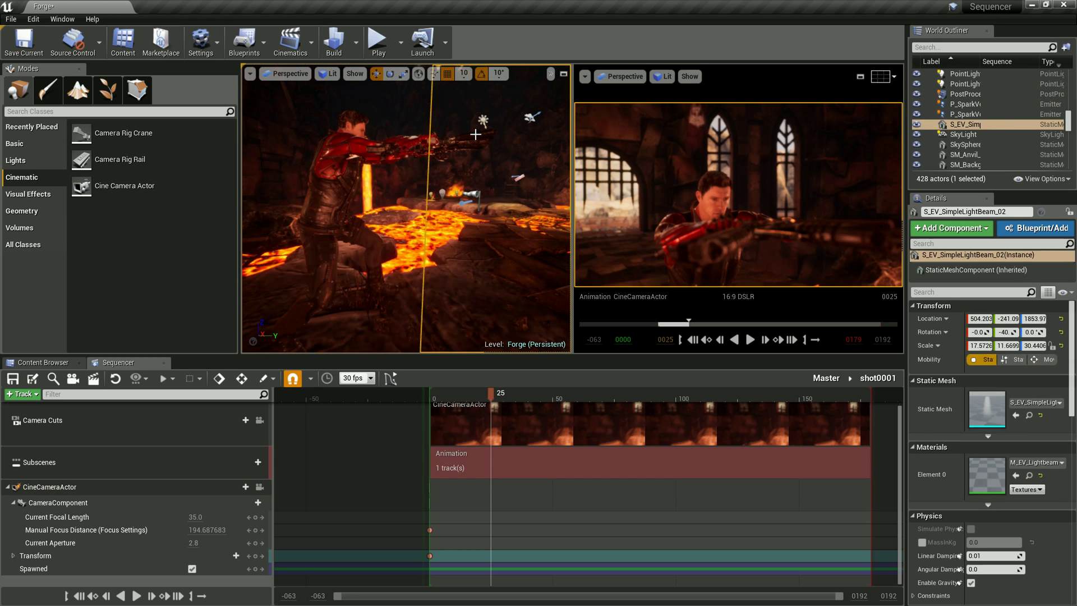
mouse_move(449, 181)
right_down()
mouse_move(467, 162)
mouse_move(465, 143)
right_up()
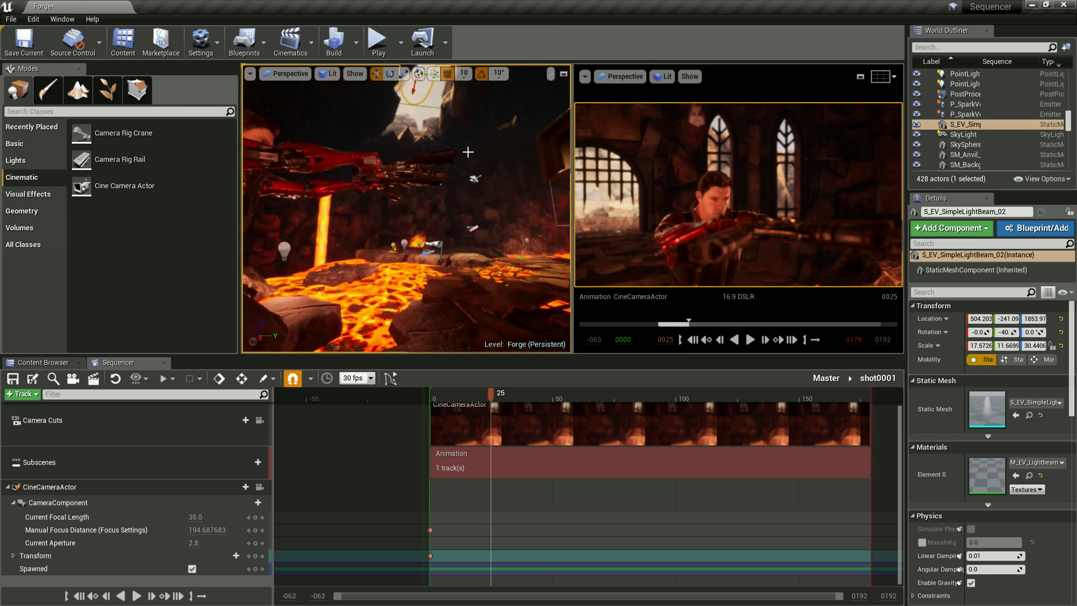
Reselect the shot camera and eyedrop a new focus point on the character at frame 25.
click(51, 486)
click(1021, 477)
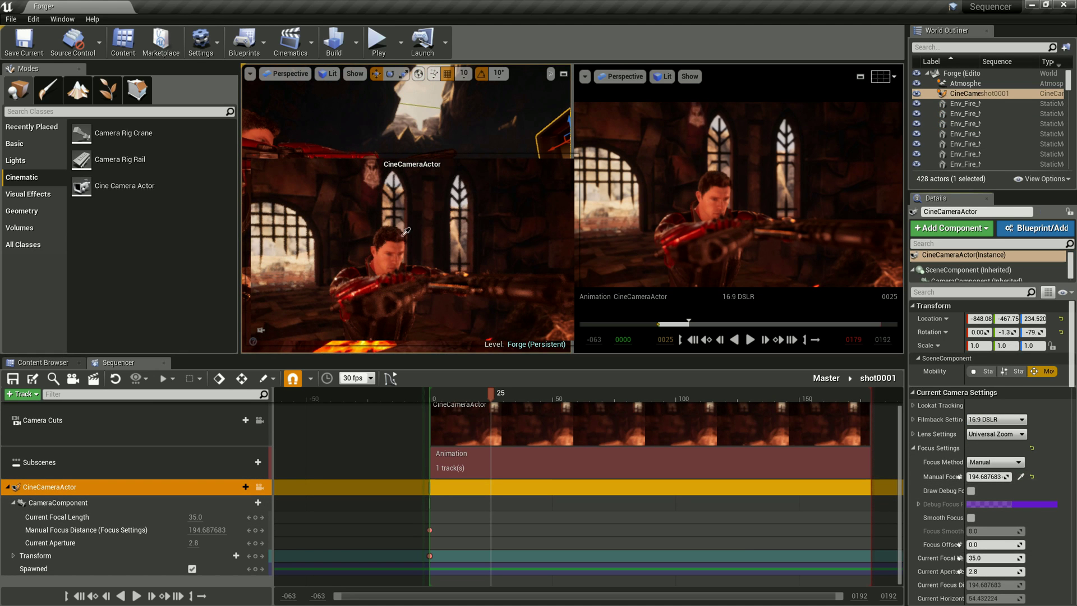
scroll(393, 143, up, 3)
click(410, 112)
middle_drag(416, 116, 452, 108)
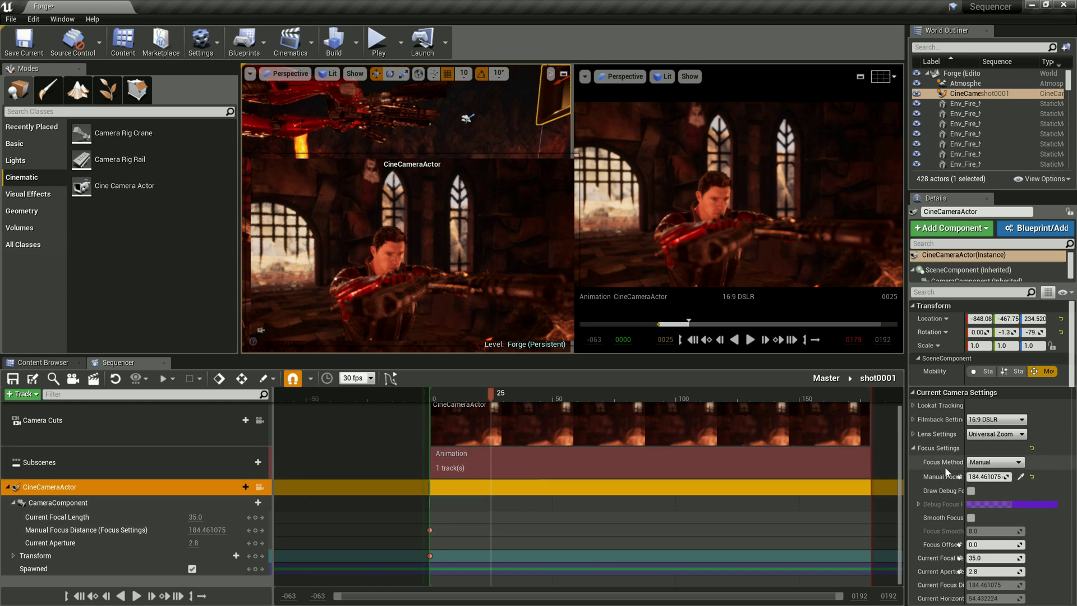
click(1020, 476)
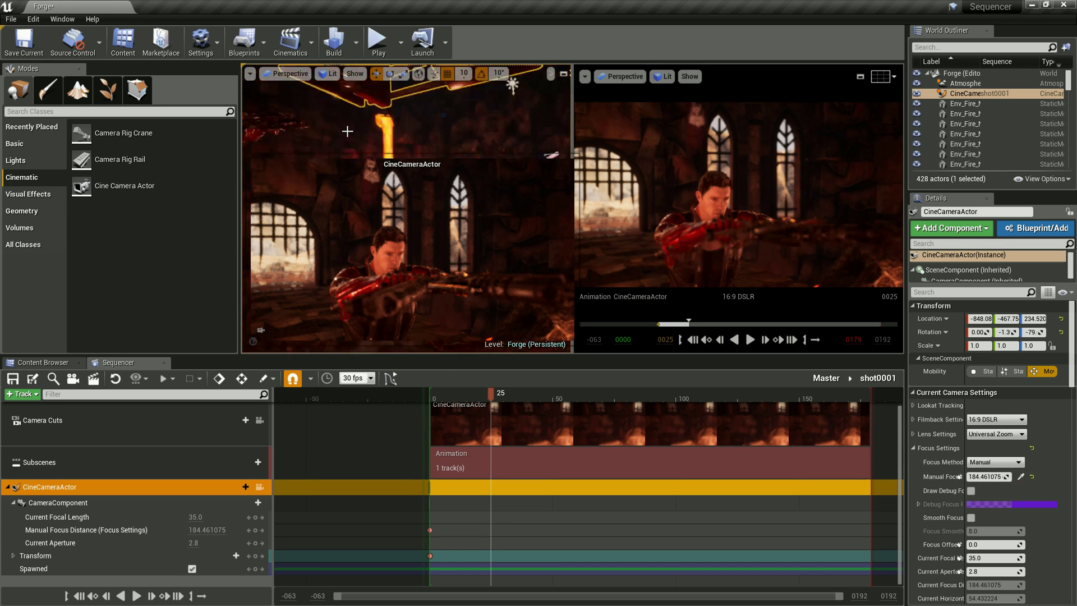
right_drag(327, 122, 443, 115)
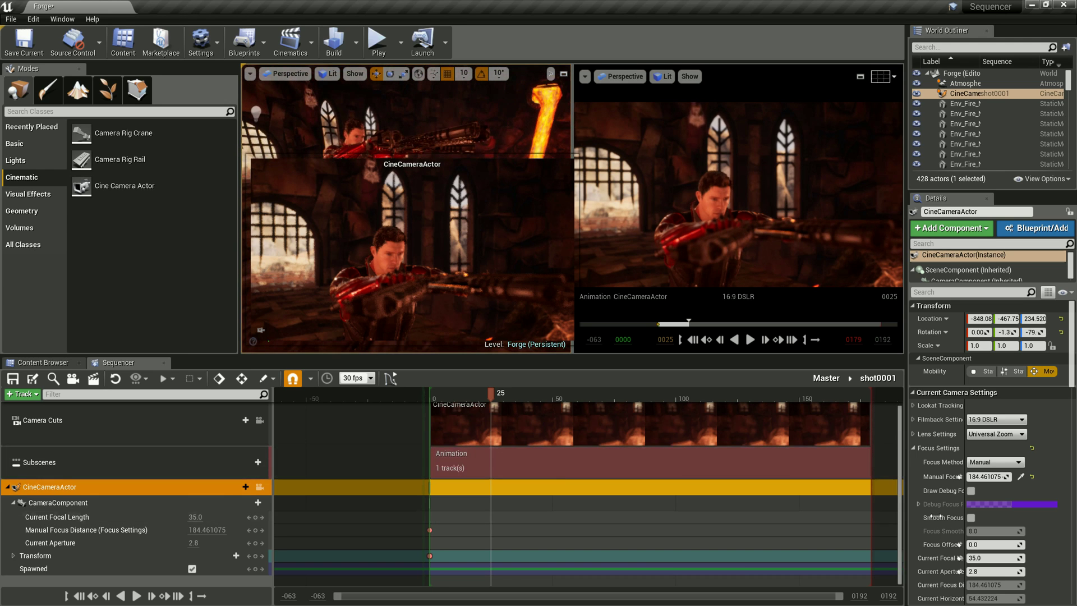
click(1020, 476)
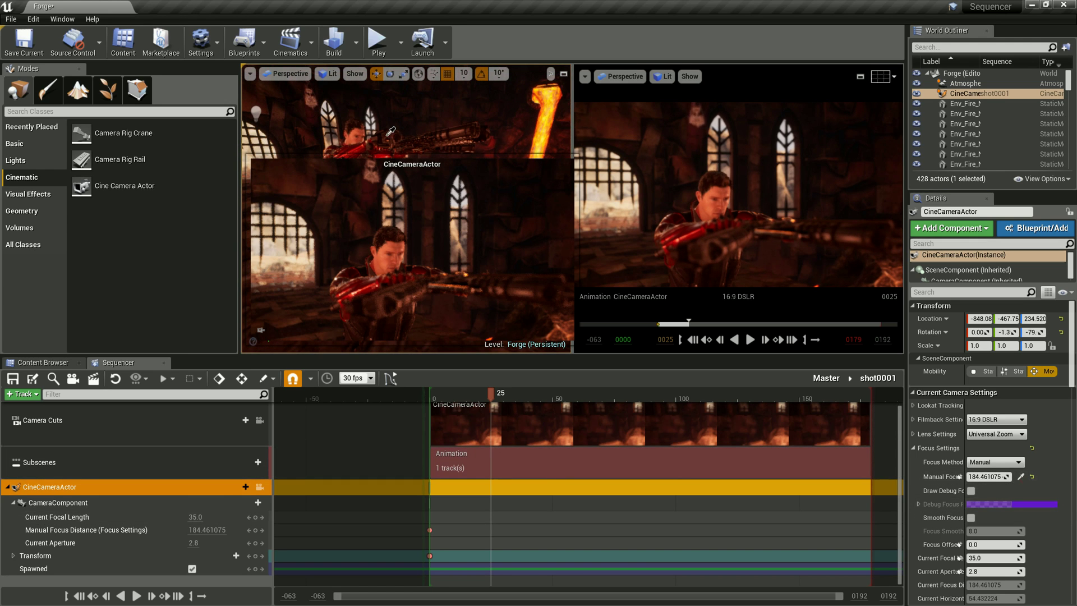
right_drag(414, 135, 435, 131)
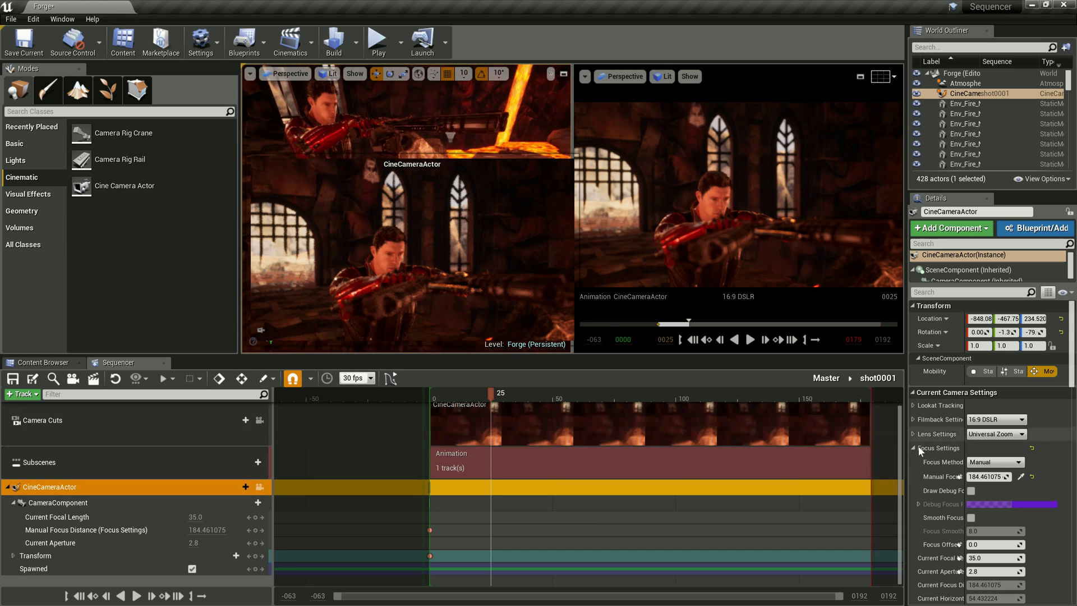
click(1021, 477)
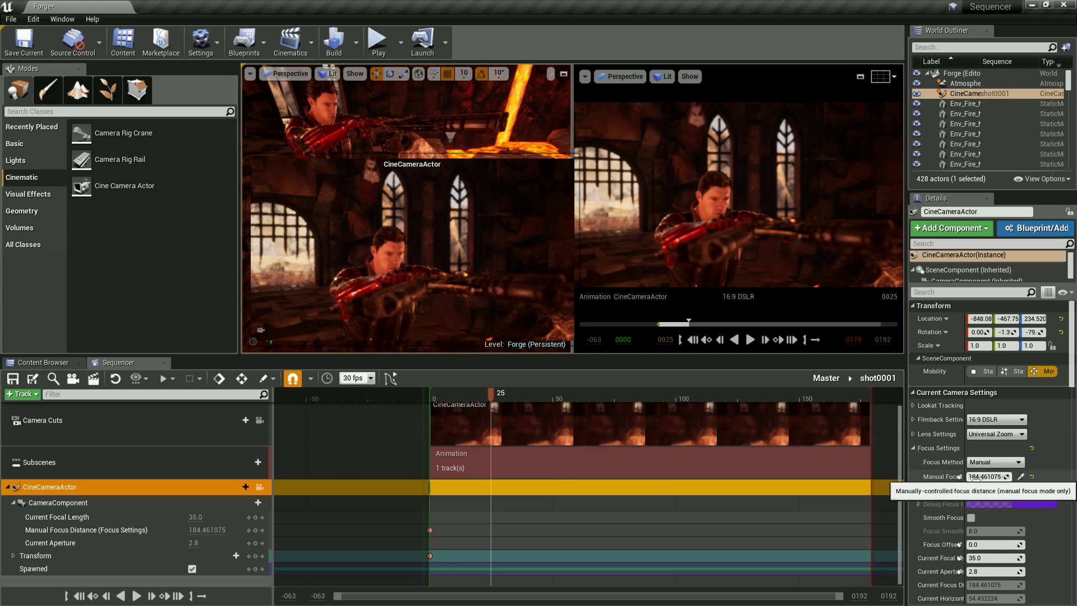
Set Manual Focus Distance to 71.382126, key it at frame 25, and scrub back to frame 0.
mouse_move(976, 476)
mouse_down()
mouse_move(989, 478)
mouse_move(925, 476)
mouse_up()
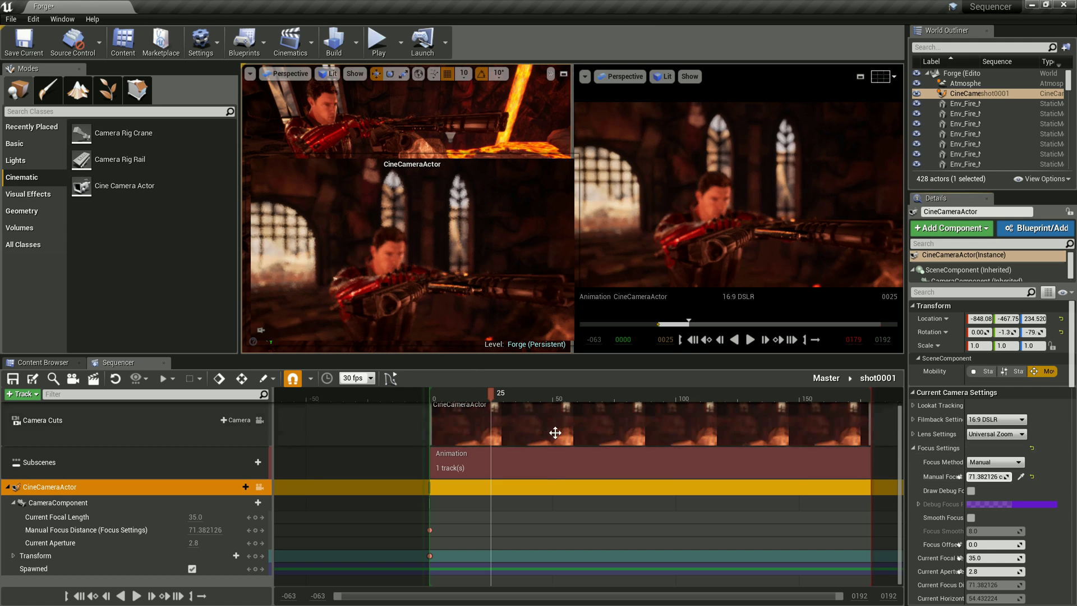
click(961, 476)
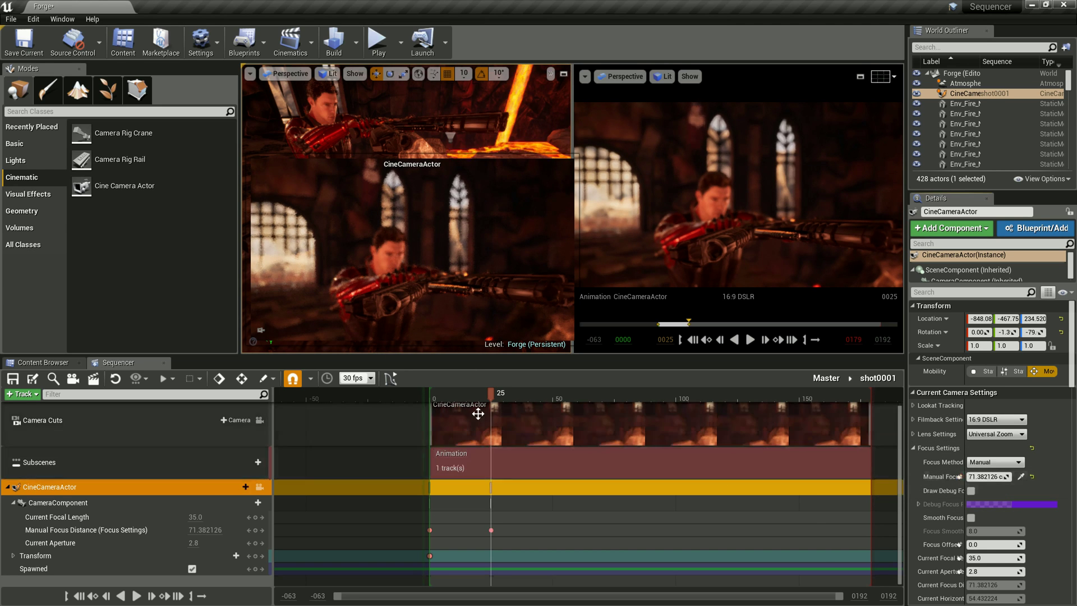
drag(490, 390, 429, 391)
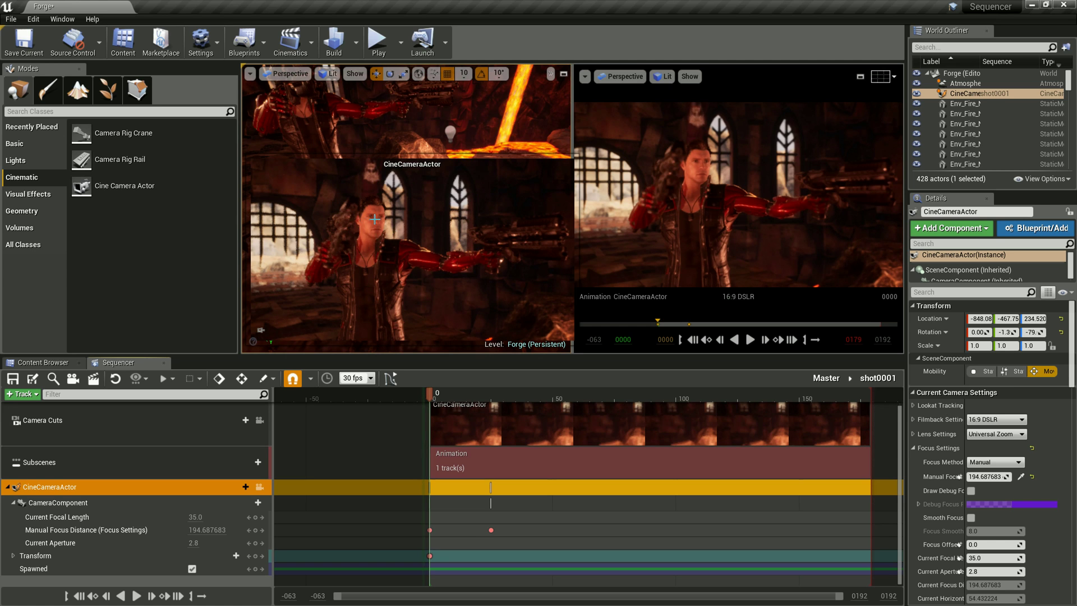
Play back the shot0001 focus pull, scrub near frame 25, and return to the Master sequence.
key(space)
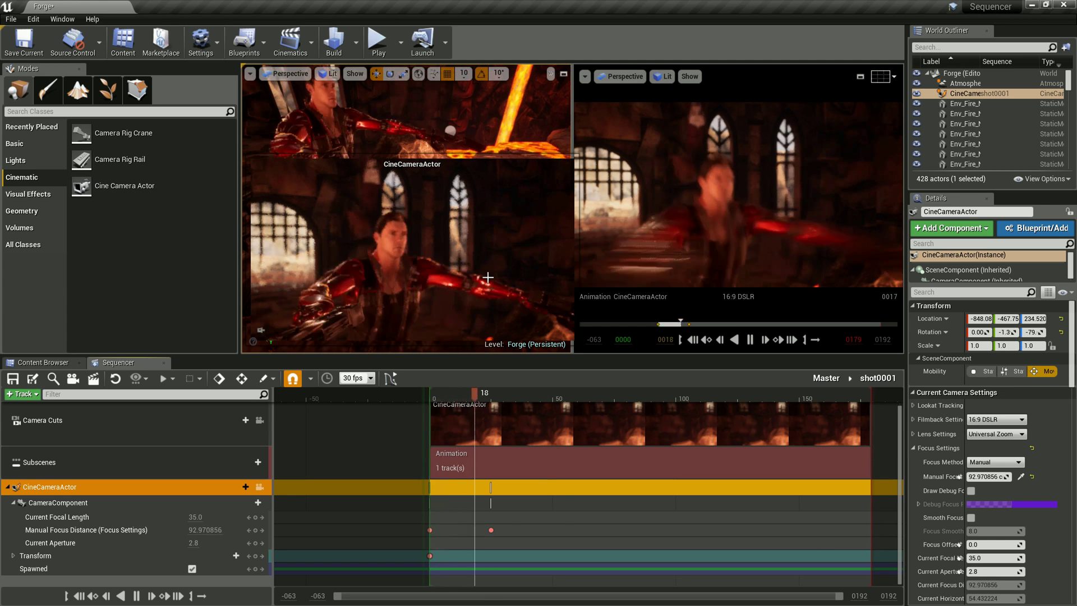
key(space)
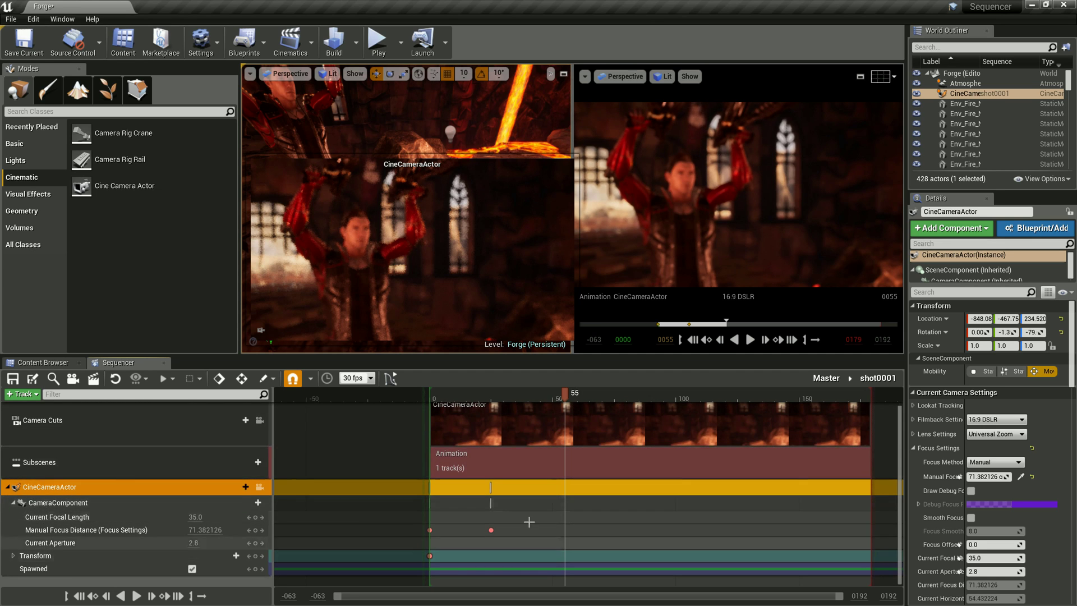
drag(565, 393, 490, 398)
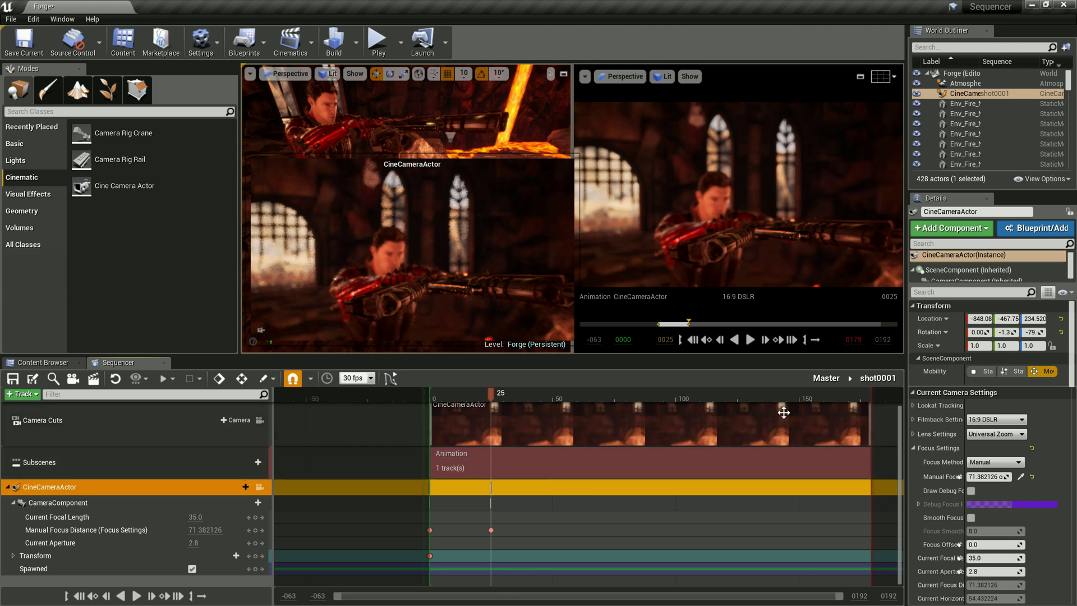
click(826, 378)
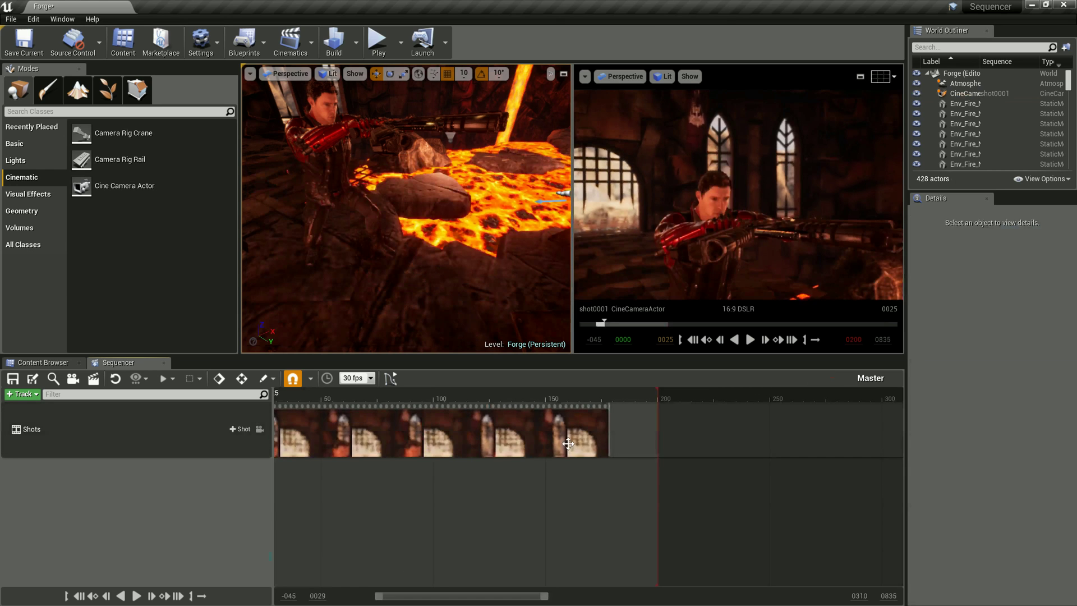
click(563, 441)
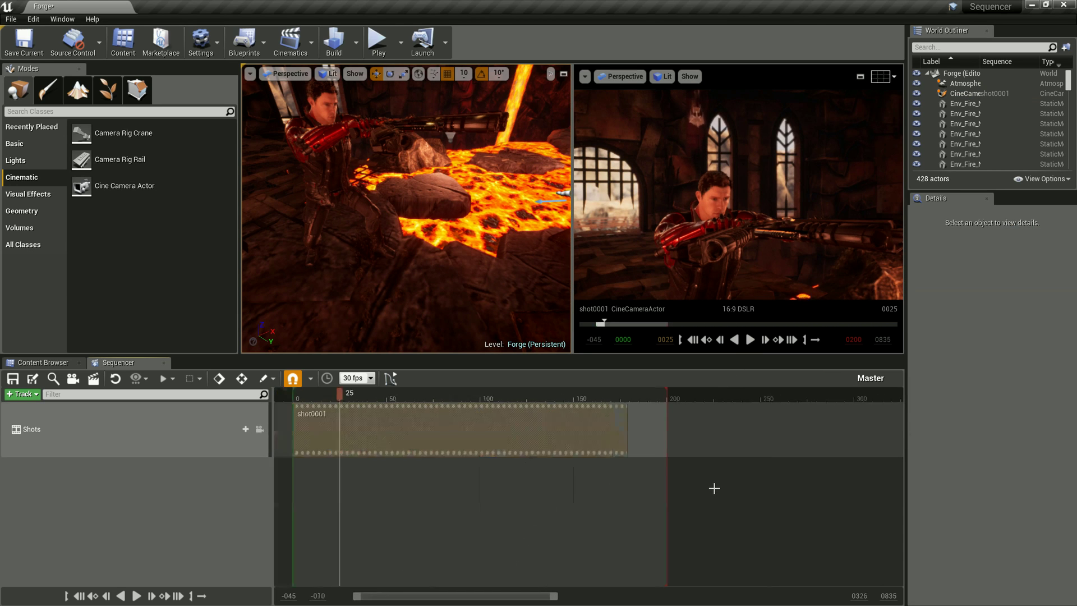
scroll(449, 482, down, 3)
drag(339, 395, 308, 398)
key(space)
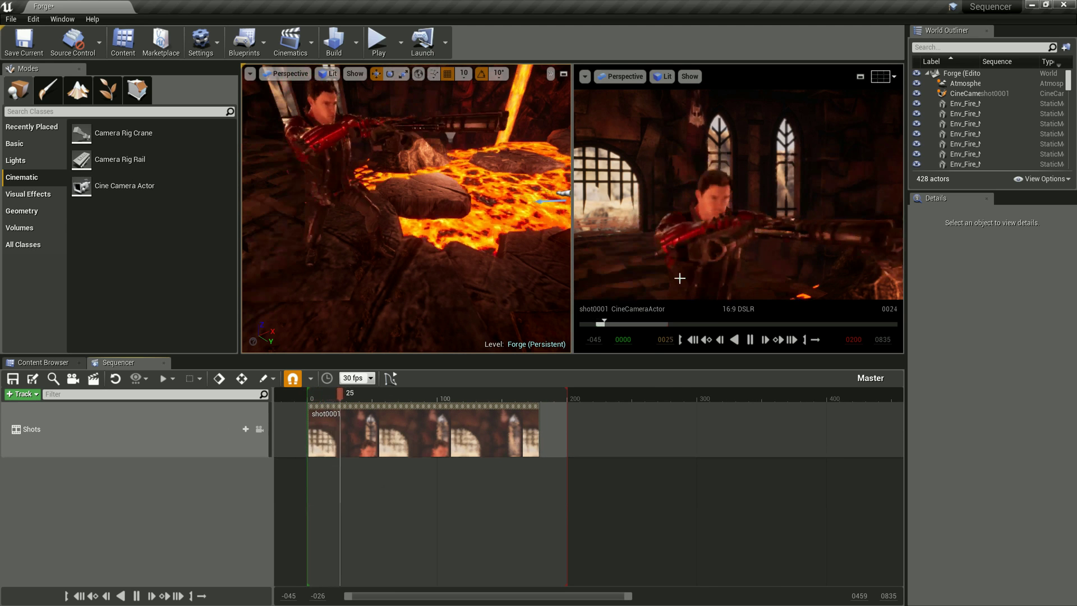
key(space)
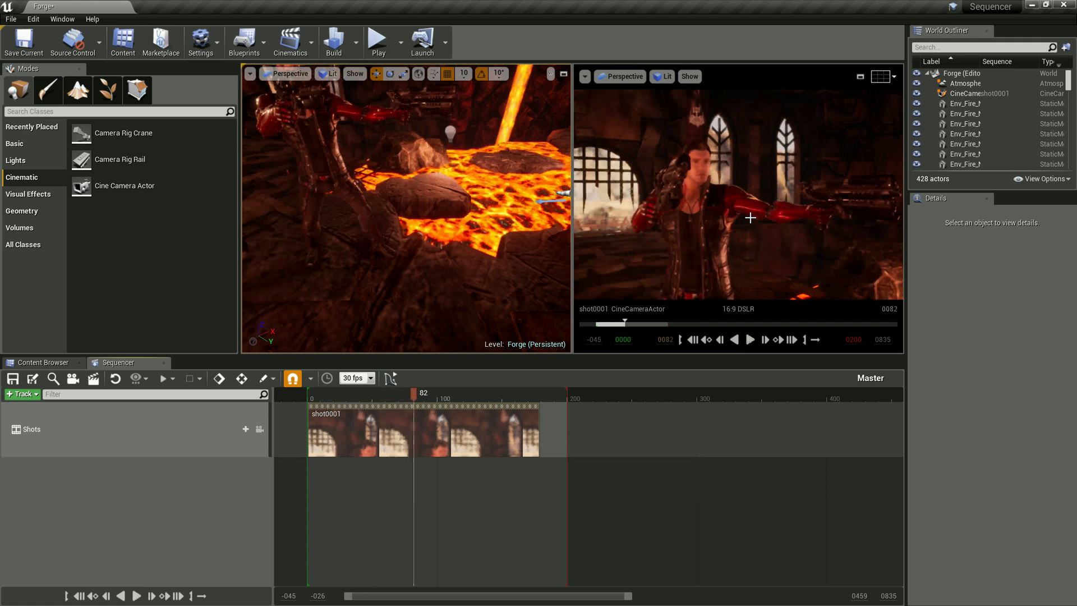
drag(410, 395, 308, 402)
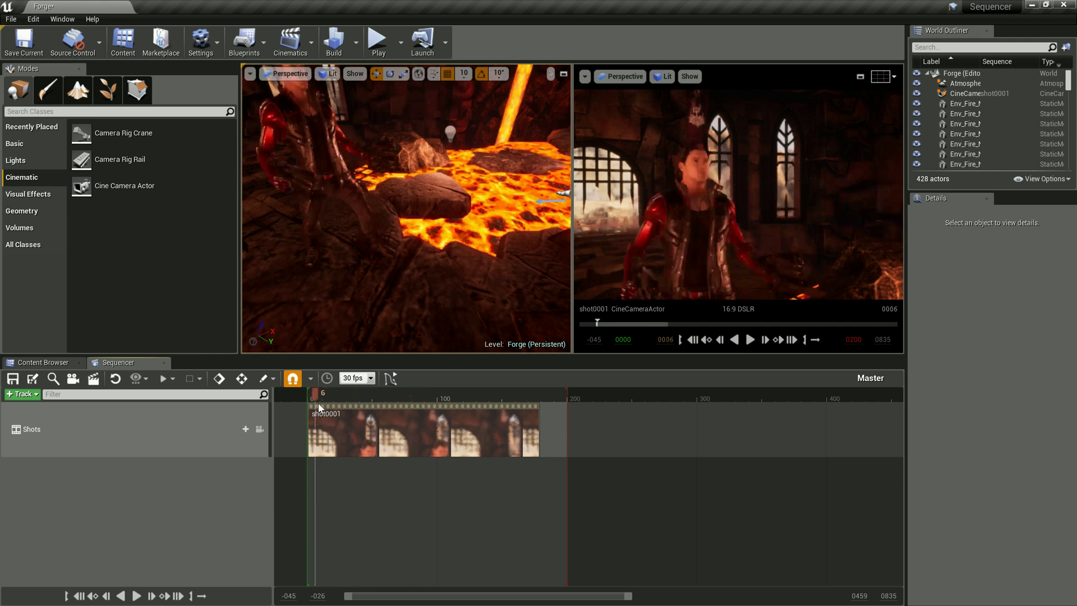
key(space)
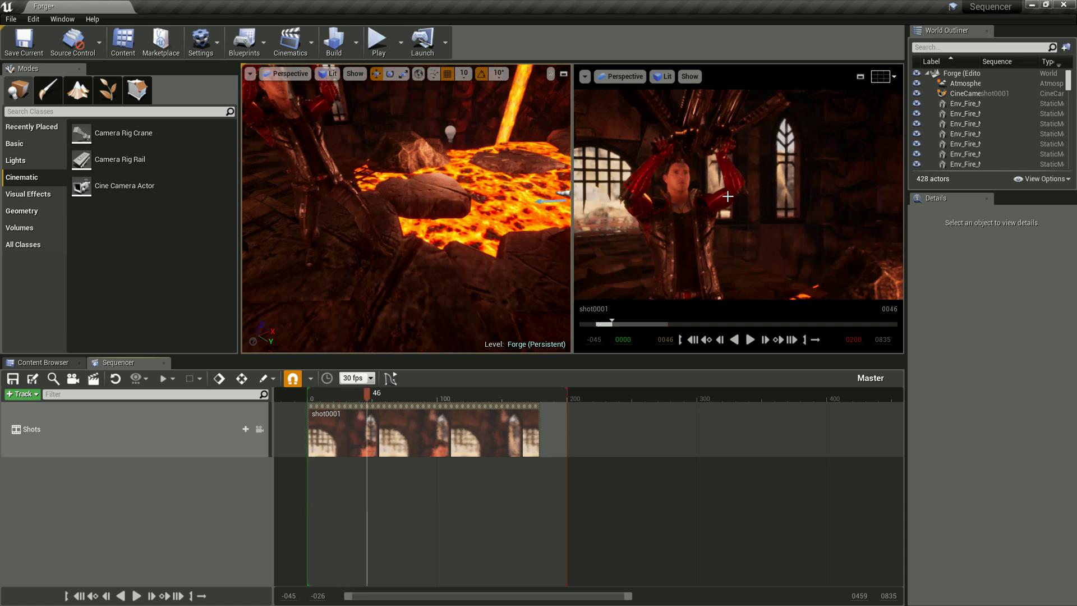
mouse_move(658, 224)
right_down()
mouse_move(685, 198)
mouse_move(680, 218)
right_up()
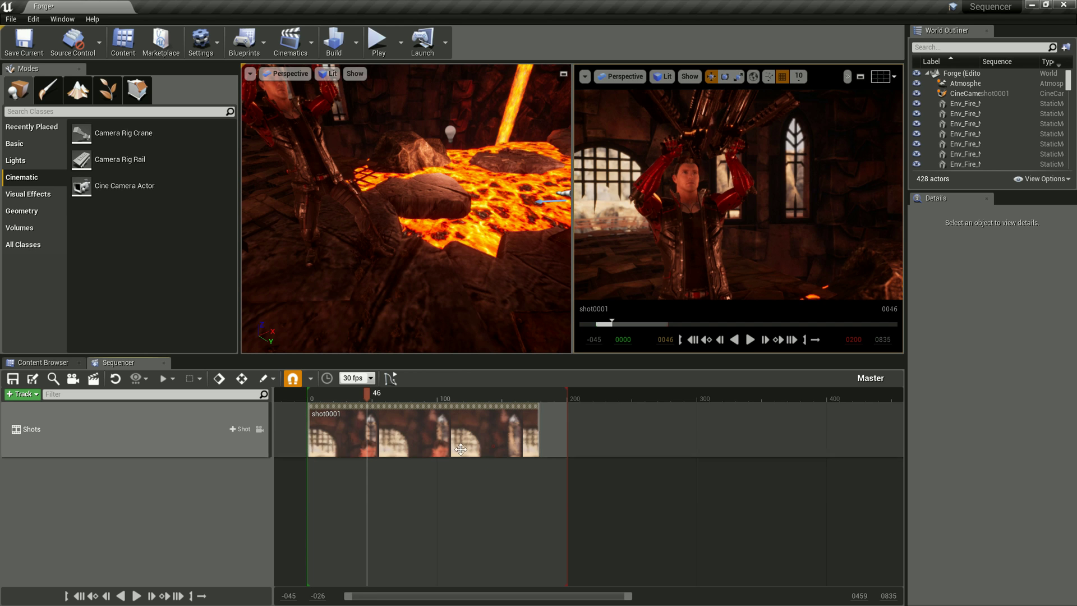
Duplicate shot0001 and save the copy as shot0011_001, then scrub to frame 25.
right_click(446, 434)
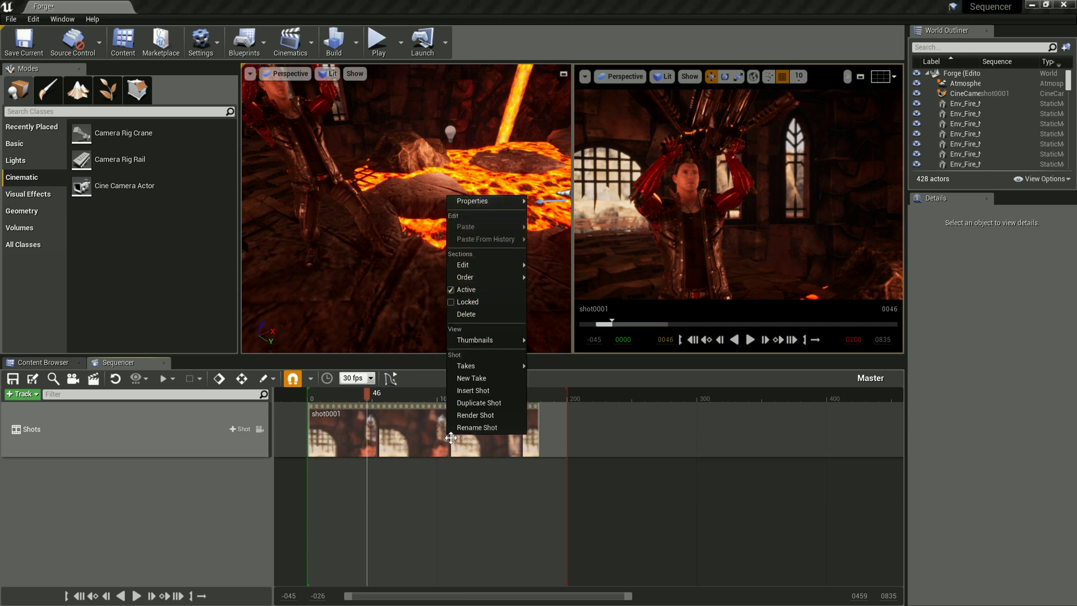
click(482, 403)
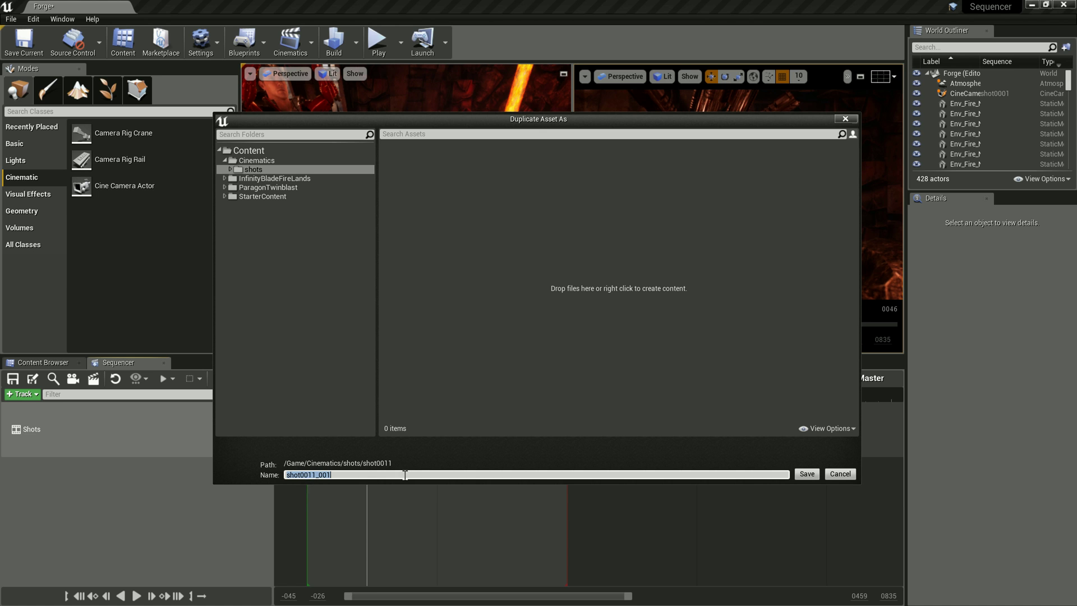
click(806, 472)
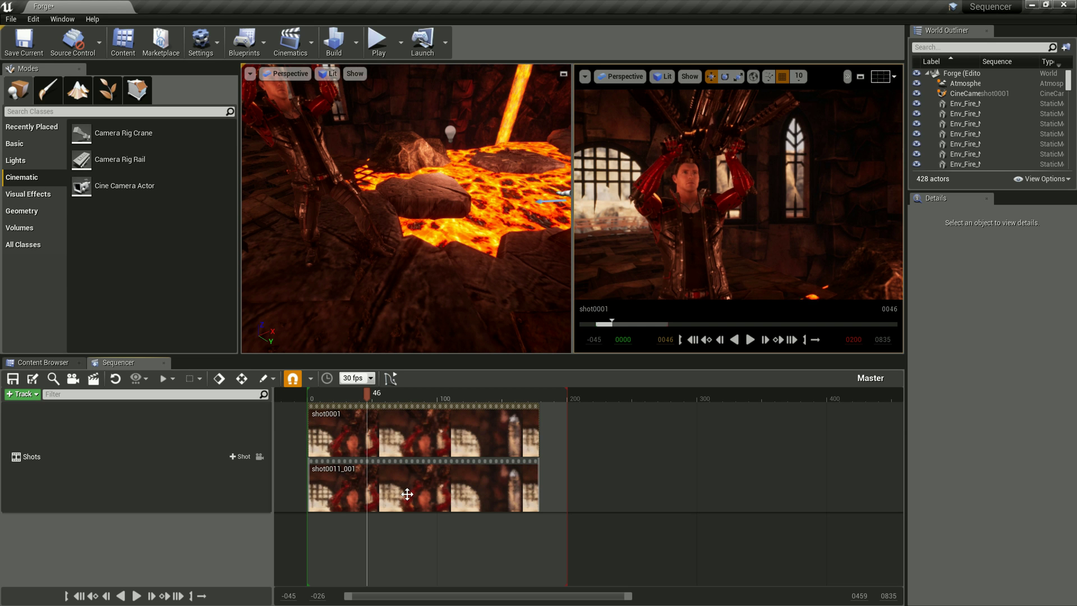
drag(366, 393, 340, 392)
click(376, 439)
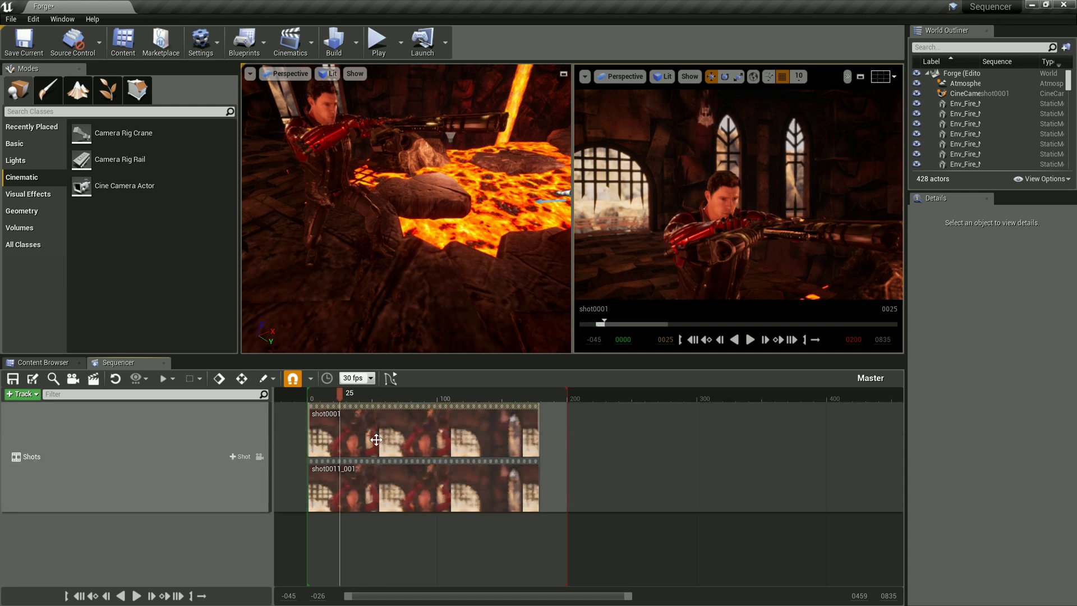
Trim shot0001 to end at frame 25 and shot0011_001 to start at frame 25.
right_click(375, 435)
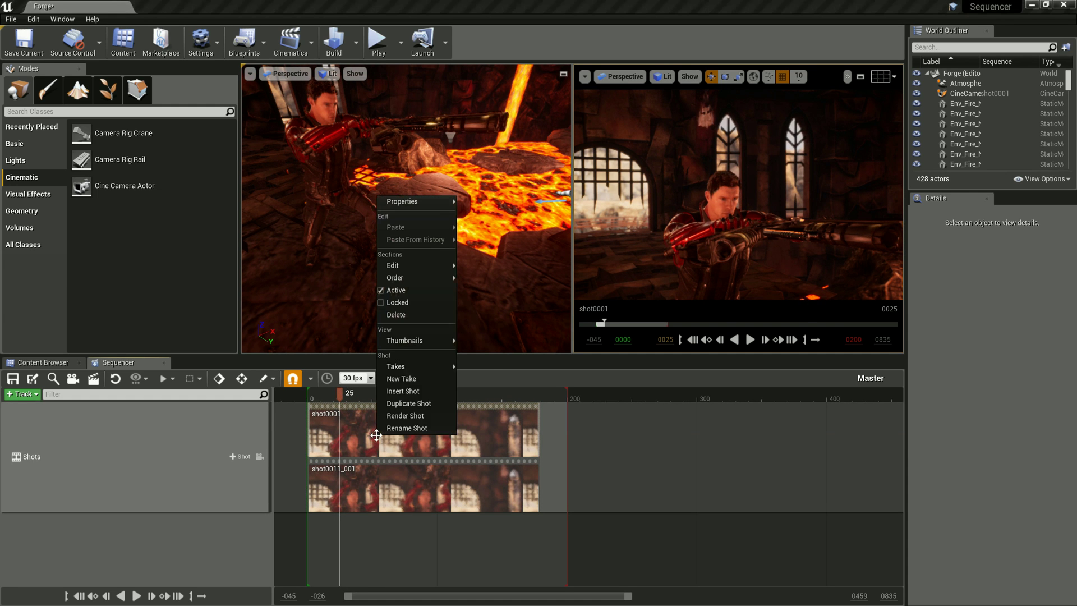
mouse_move(421, 367)
mouse_move(433, 271)
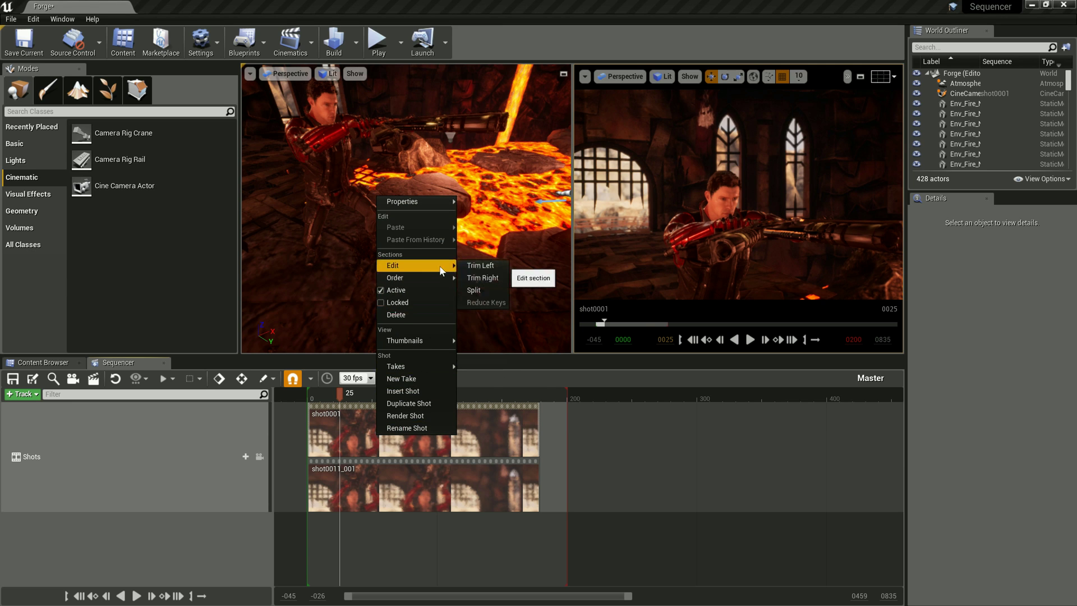
click(488, 282)
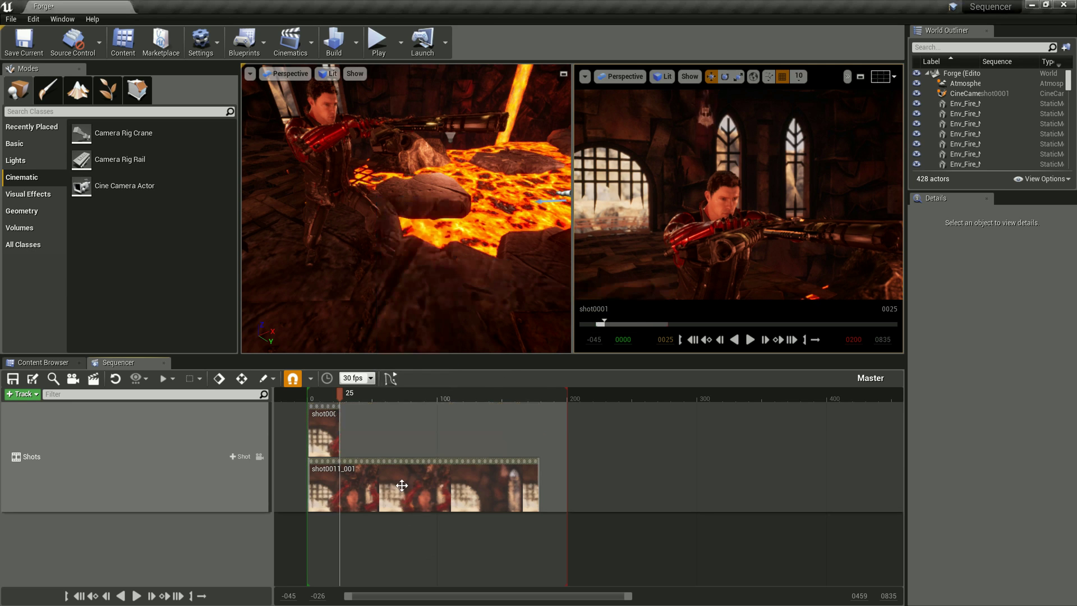
right_click(401, 484)
mouse_move(443, 312)
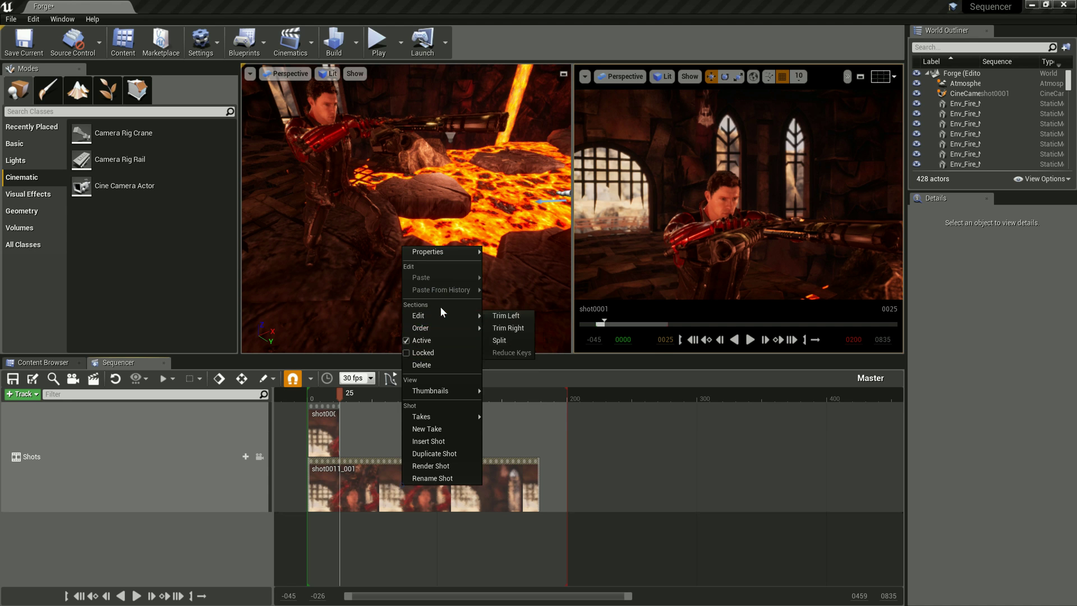
click(504, 315)
Play both shots back to back from the start, then open shot0011_001 at frame 25.
drag(339, 396, 309, 393)
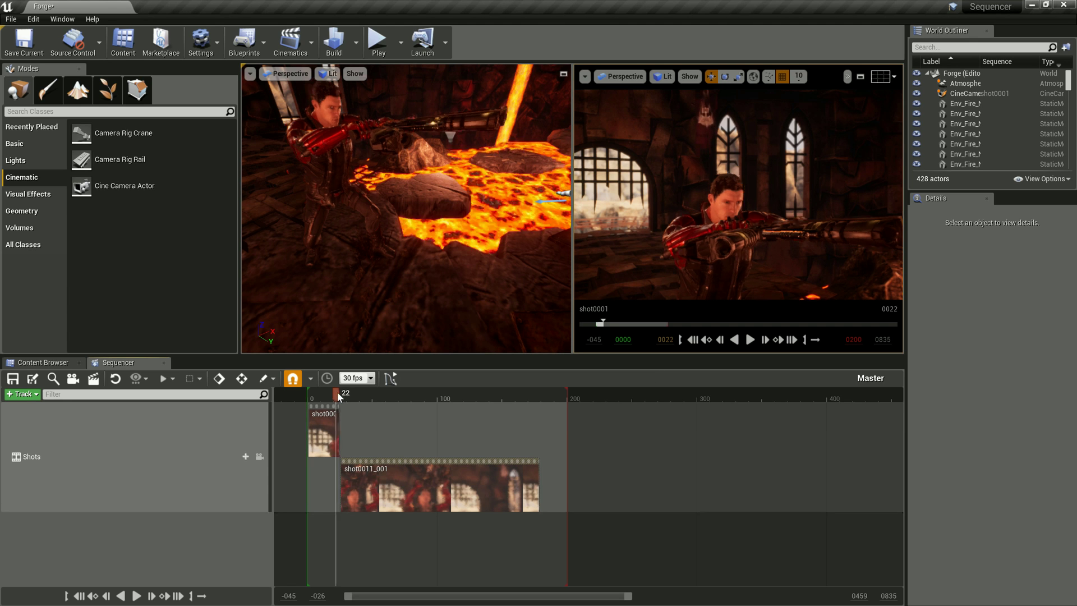
key(space)
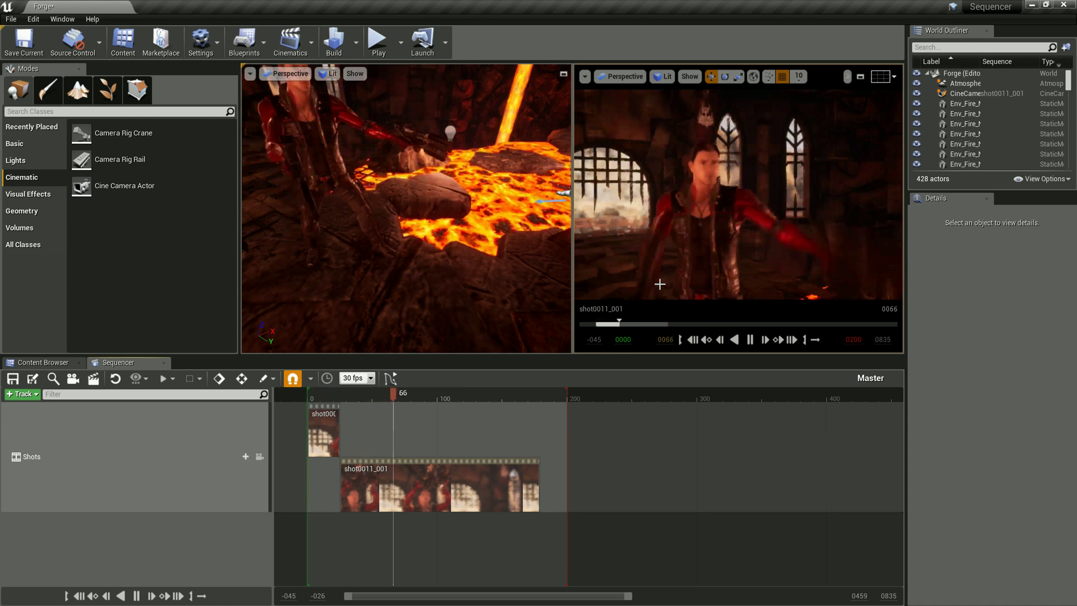
key(space)
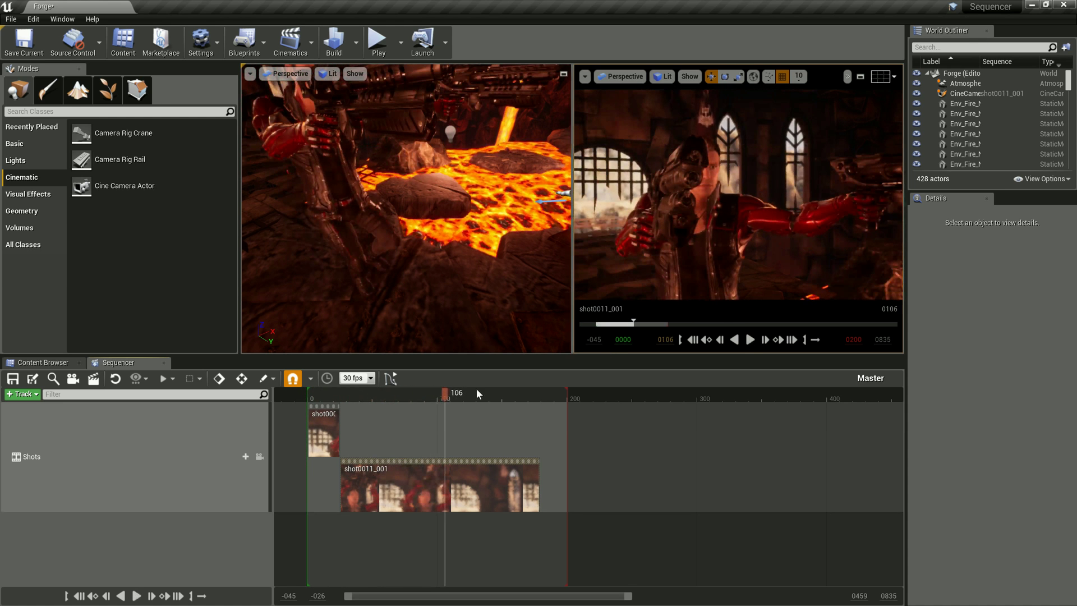
drag(443, 397, 340, 397)
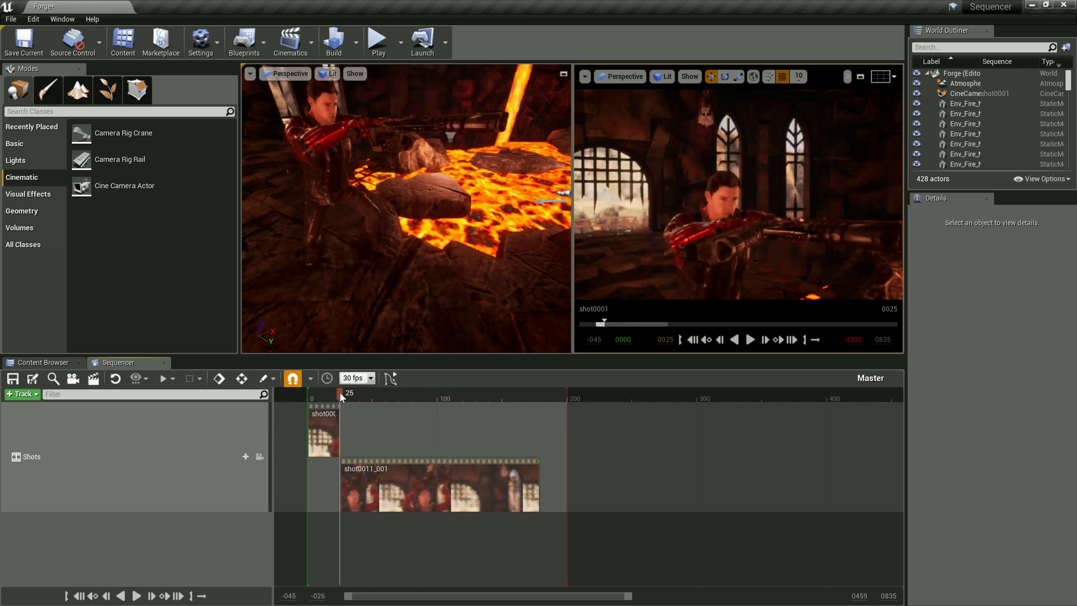
double_click(400, 461)
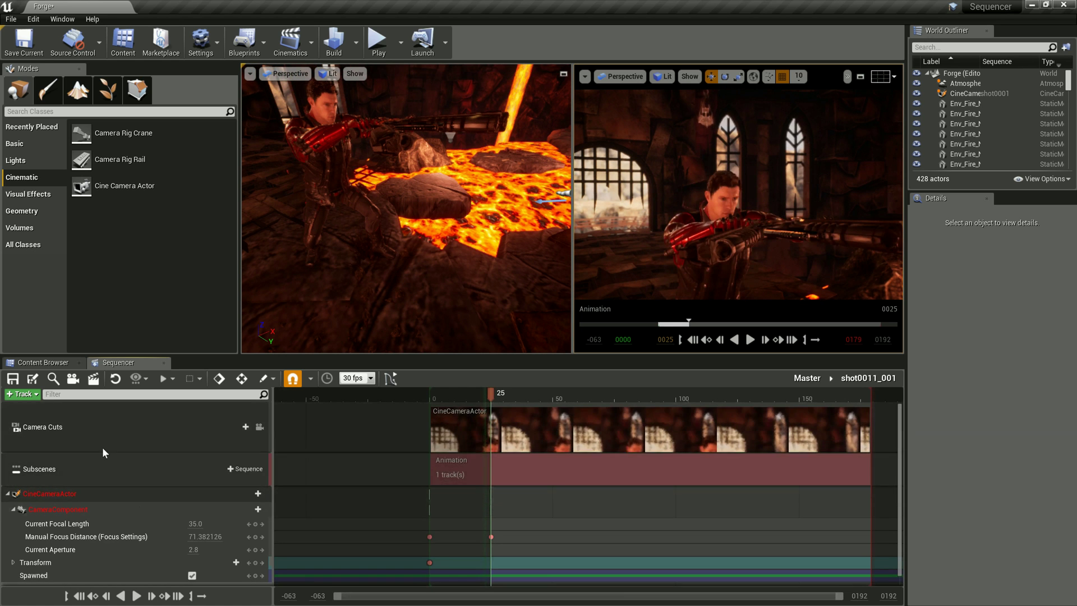
Delete the shot's old Camera Cuts and camera tracks and create a new cine camera.
click(83, 432)
click(93, 491)
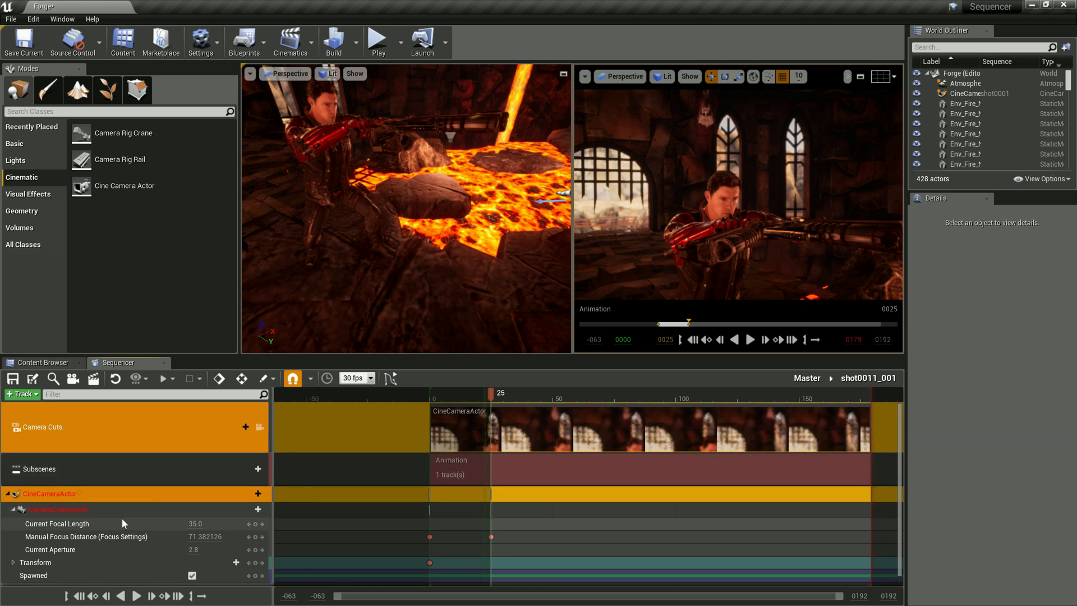
key(Delete)
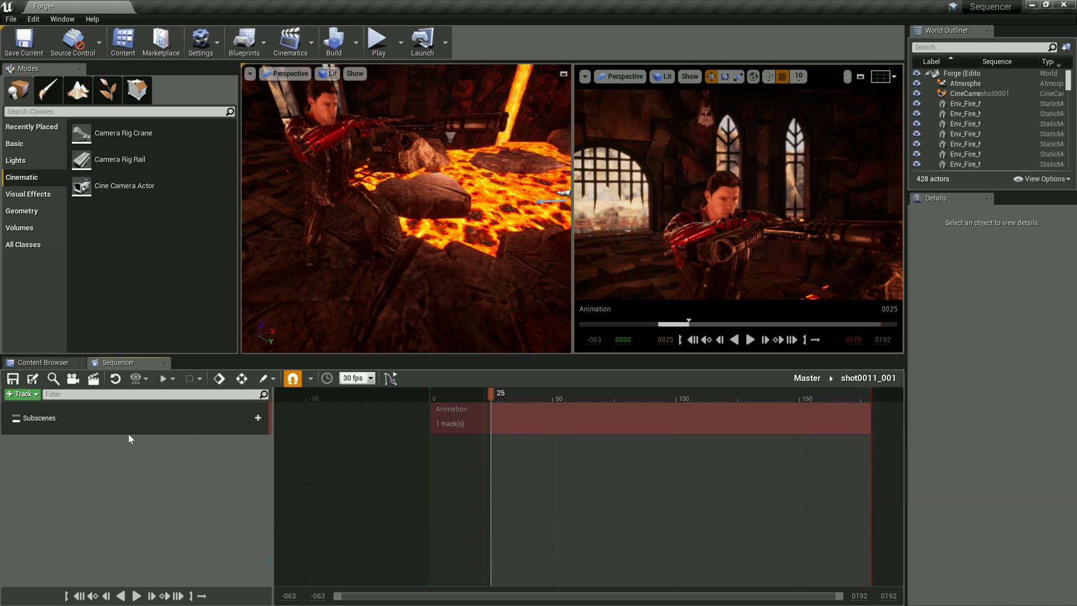
click(69, 385)
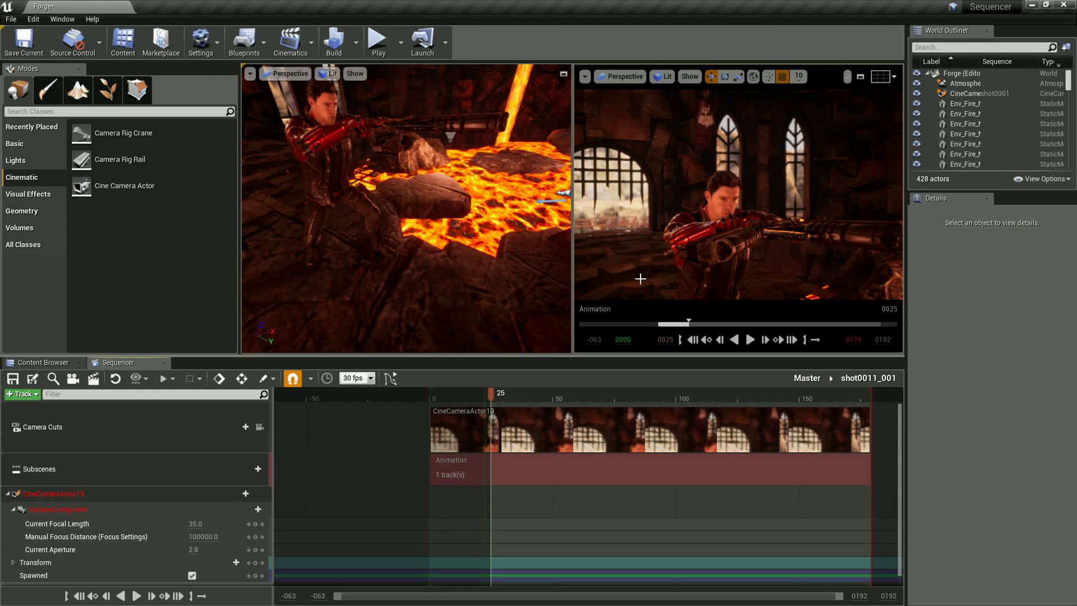
Lock the viewport to Camera Cuts and look through CineCameraActor19 at frame 26.
right_drag(467, 256, 470, 238)
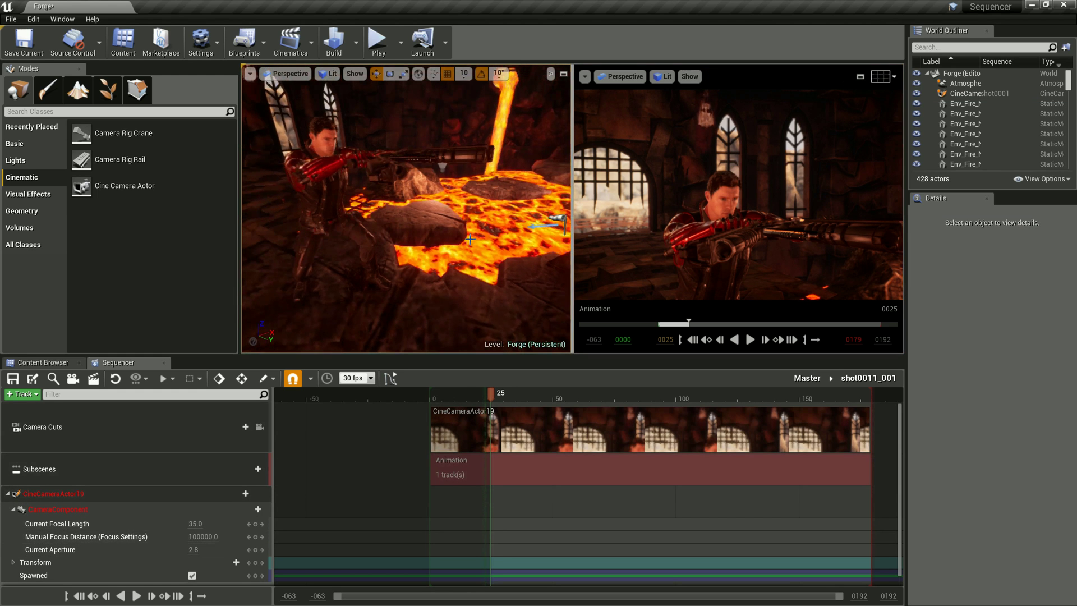
click(259, 426)
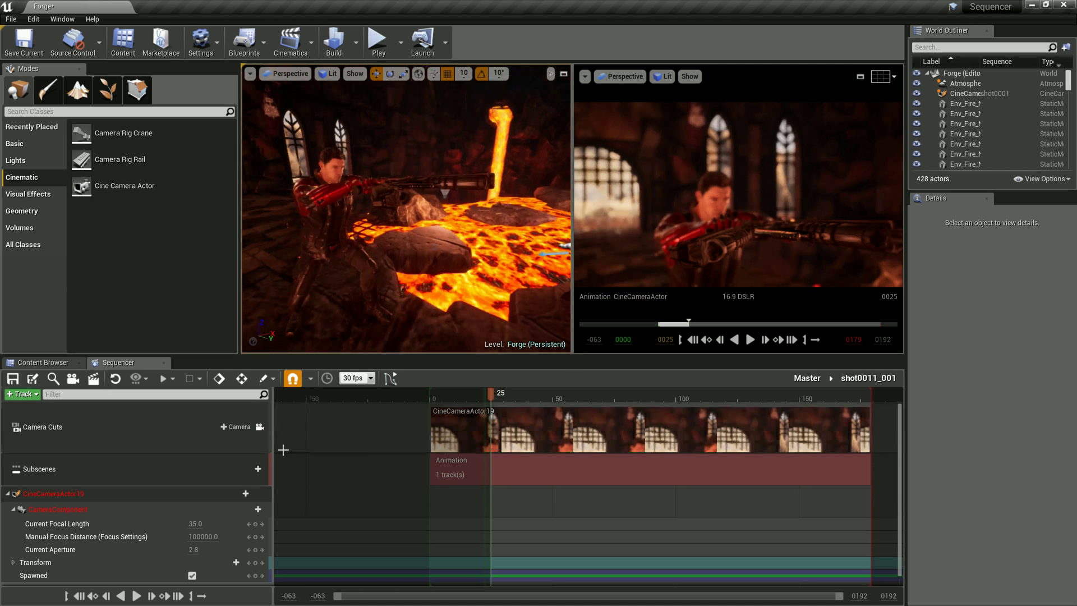
click(259, 427)
click(259, 427)
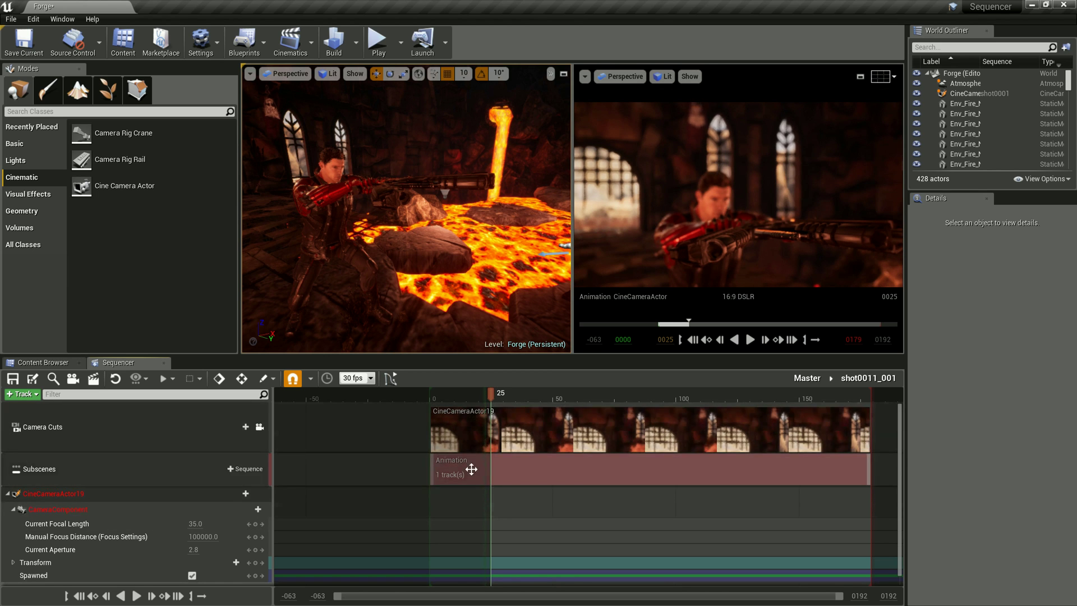
click(492, 402)
click(492, 396)
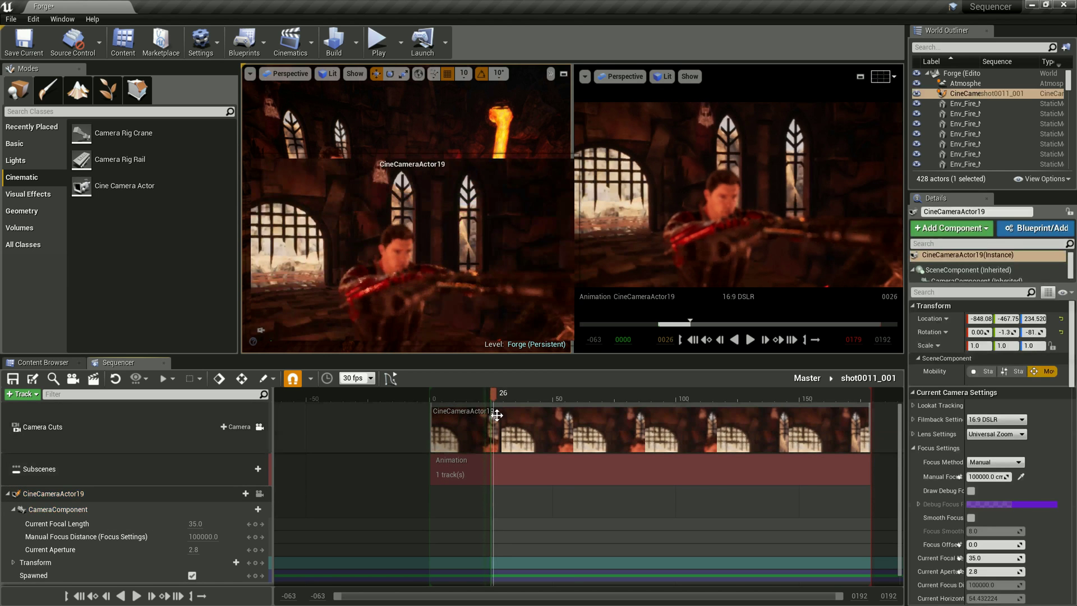
click(261, 495)
Frame CineCameraActor19's starting view toward the lava and key its Transform at frame 26.
right_drag(316, 192, 336, 194)
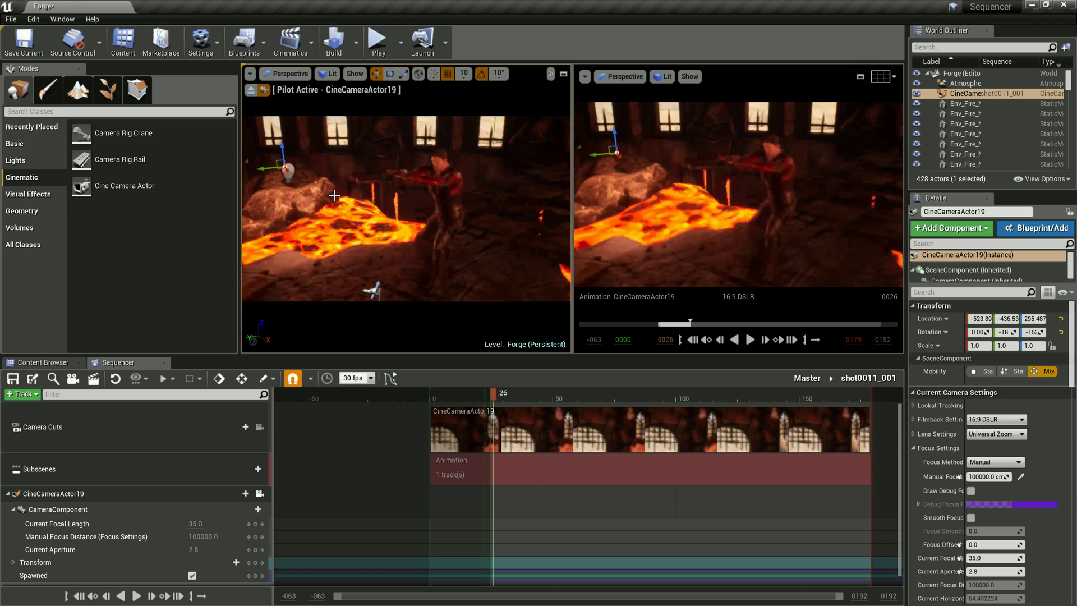
right_drag(336, 195, 475, 180)
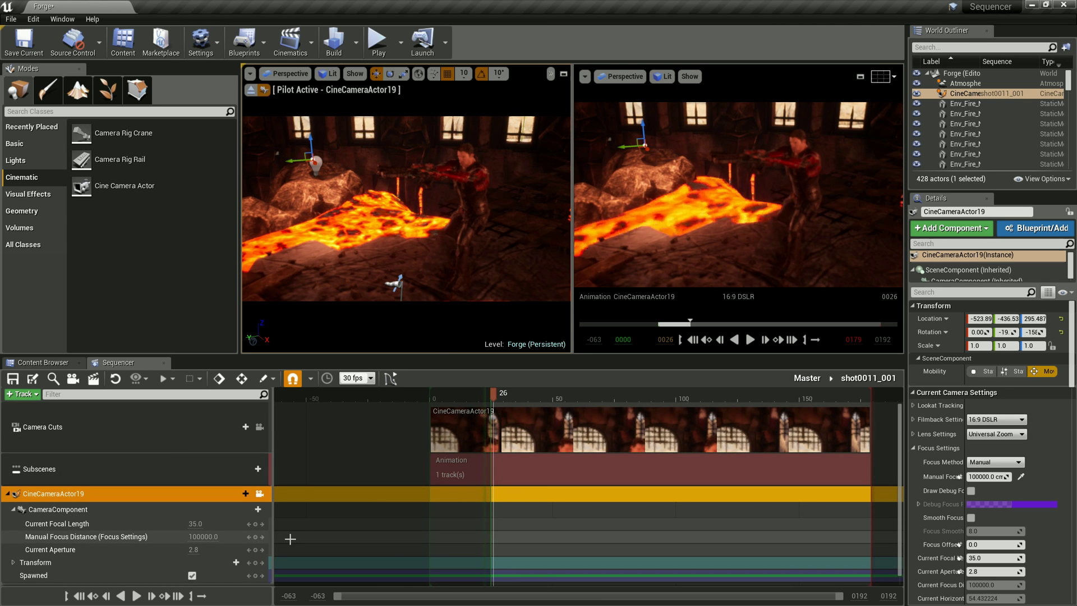
key(s)
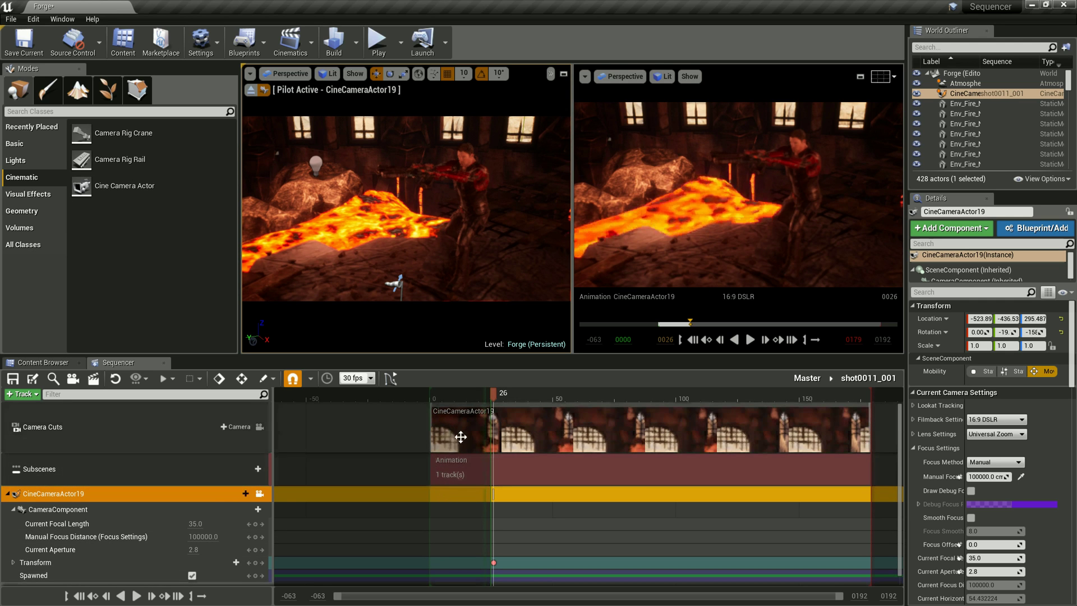
At frame 179, reframe the camera to reveal the character, key it, and sample focus 295.920898.
click(750, 340)
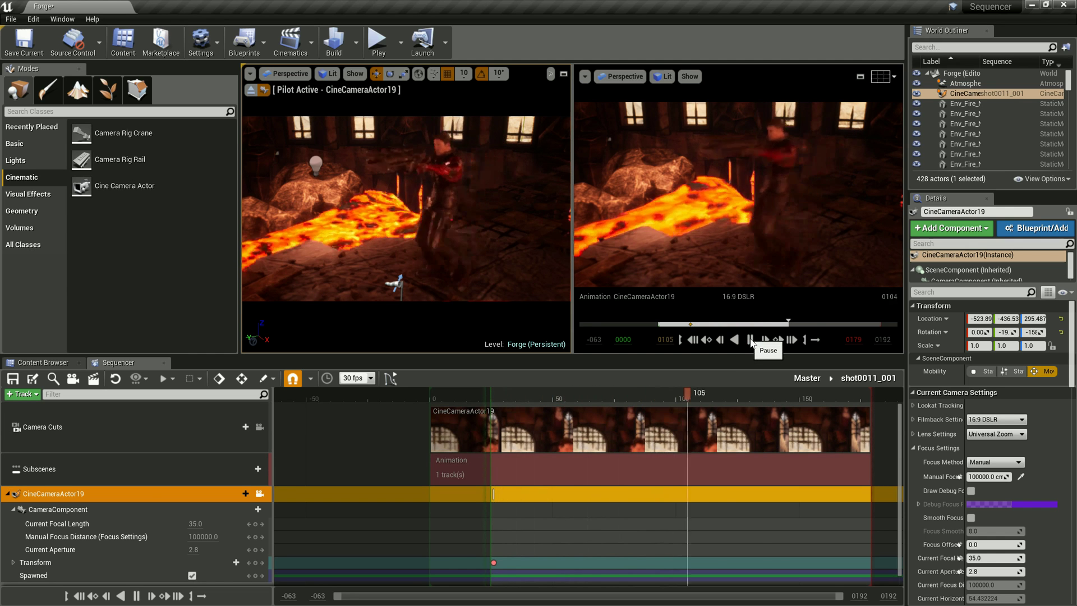
click(750, 340)
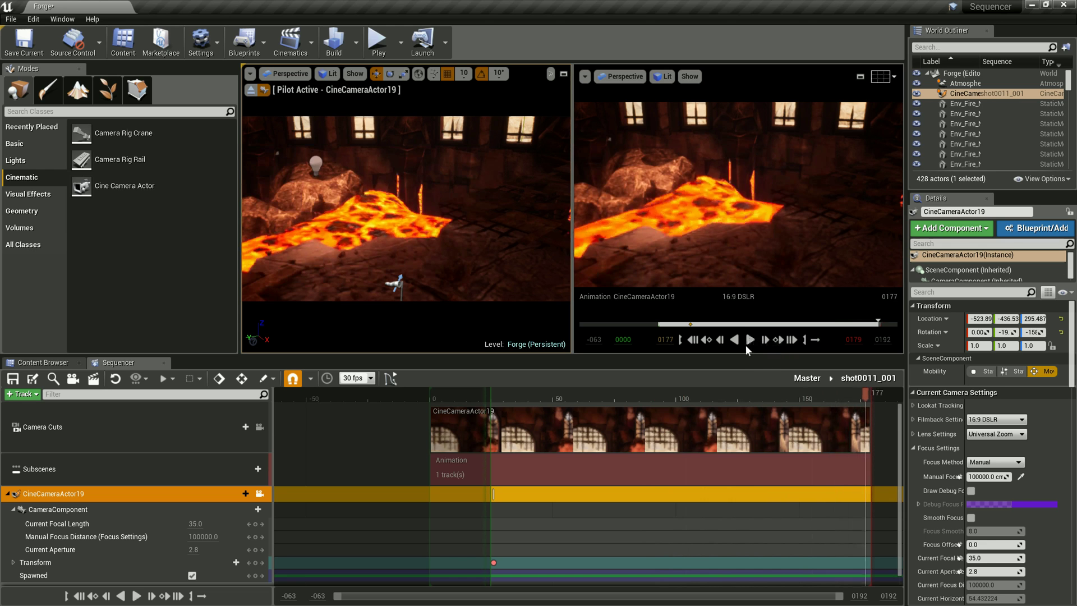
click(867, 393)
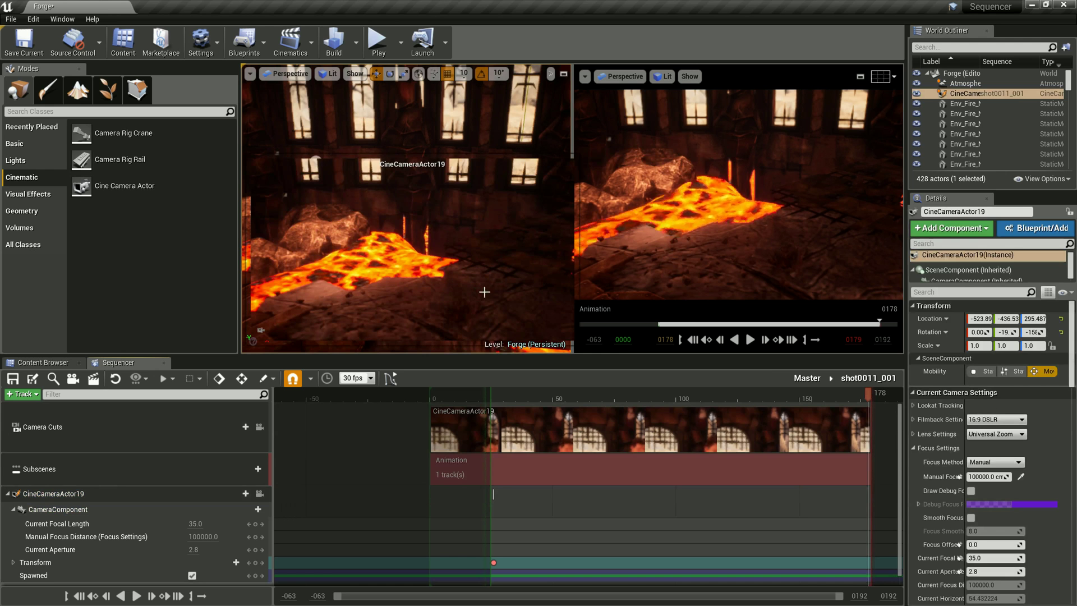
drag(870, 413, 872, 413)
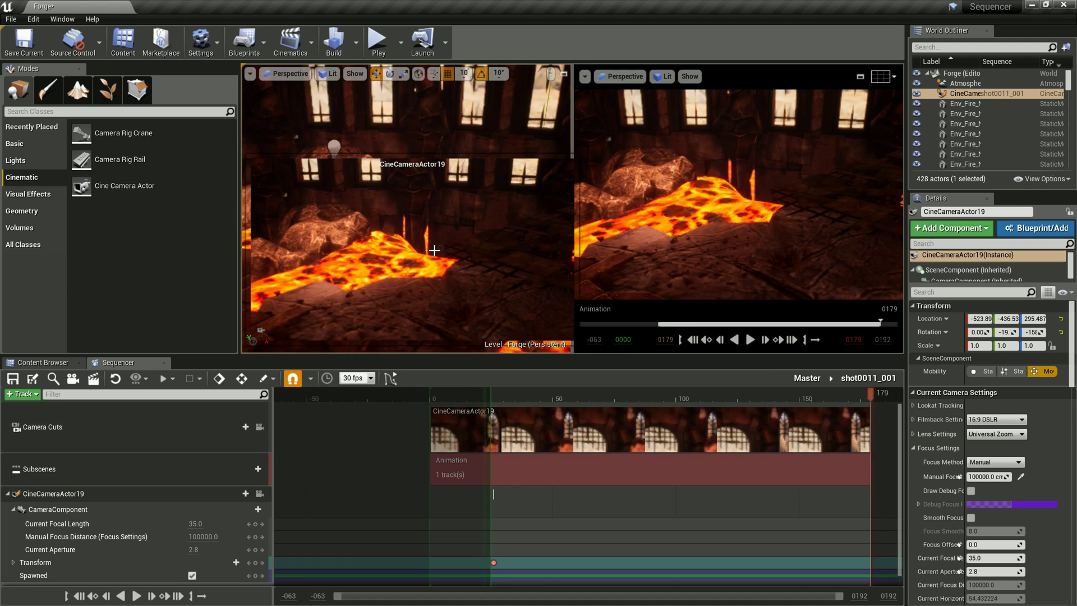
click(259, 493)
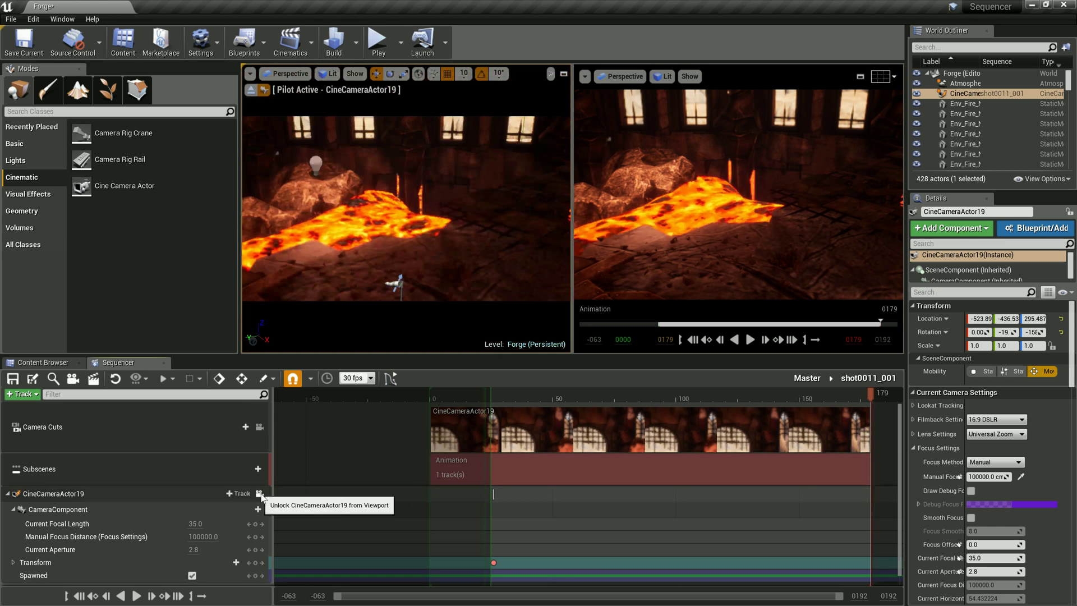
right_drag(436, 269, 438, 267)
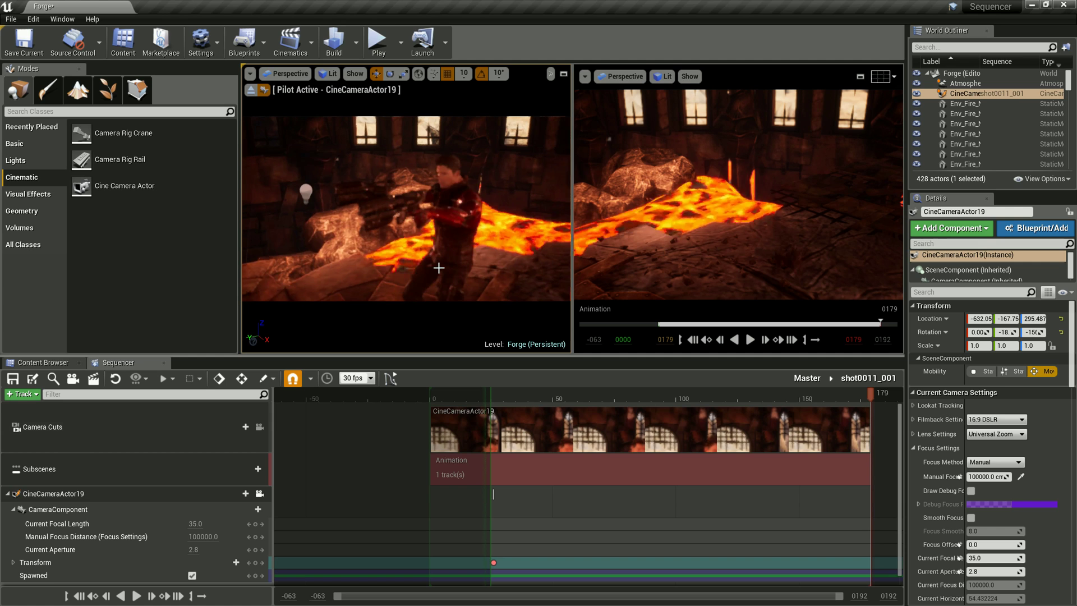
key(s)
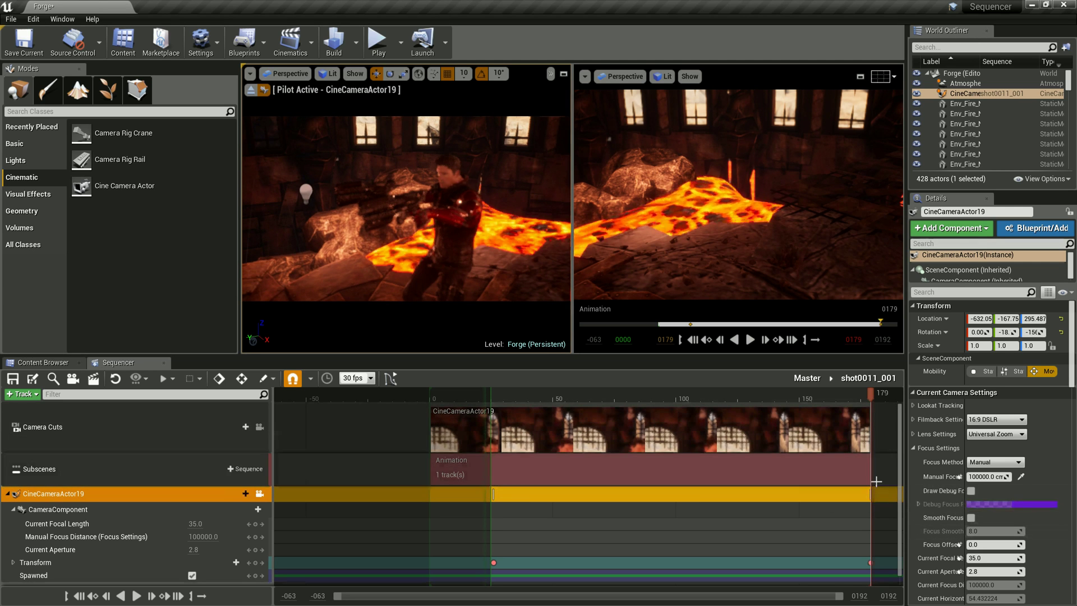
click(456, 194)
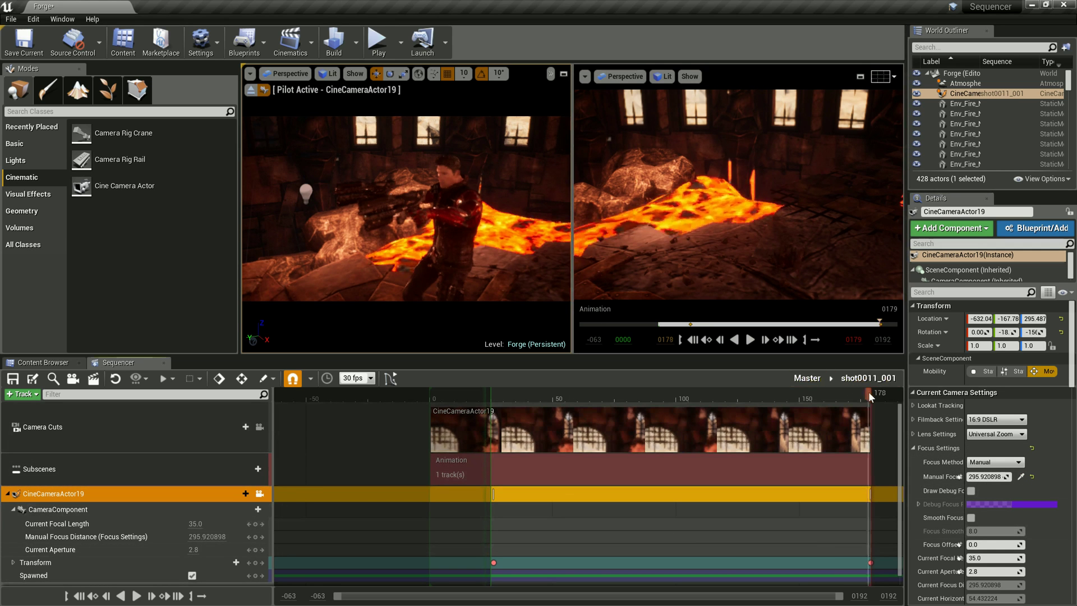
drag(869, 391, 491, 402)
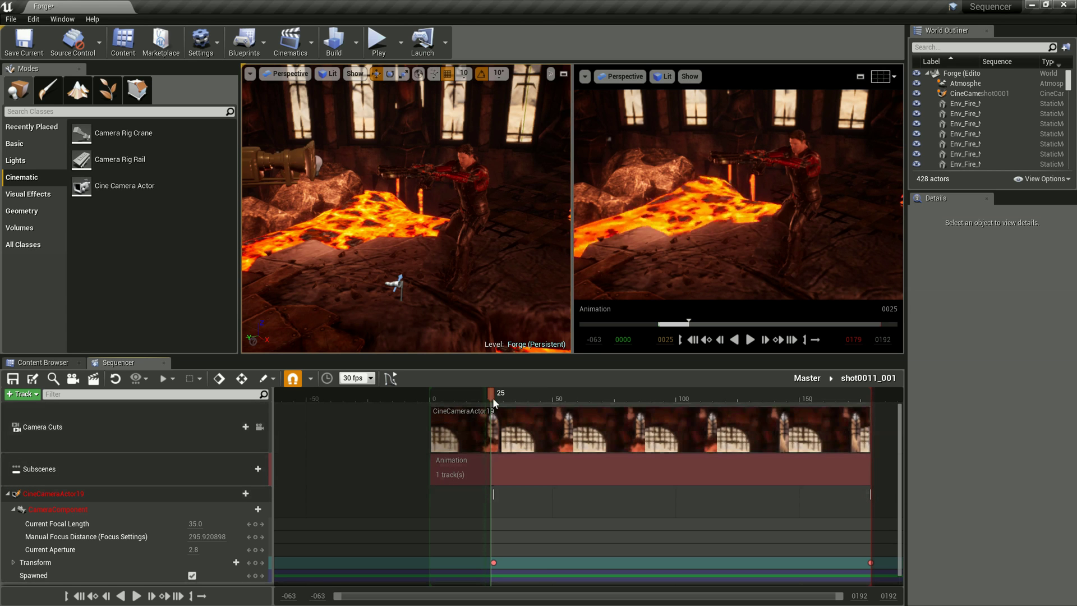
Key CineCameraActor19's Manual Focus Distance at frame 26.
click(478, 453)
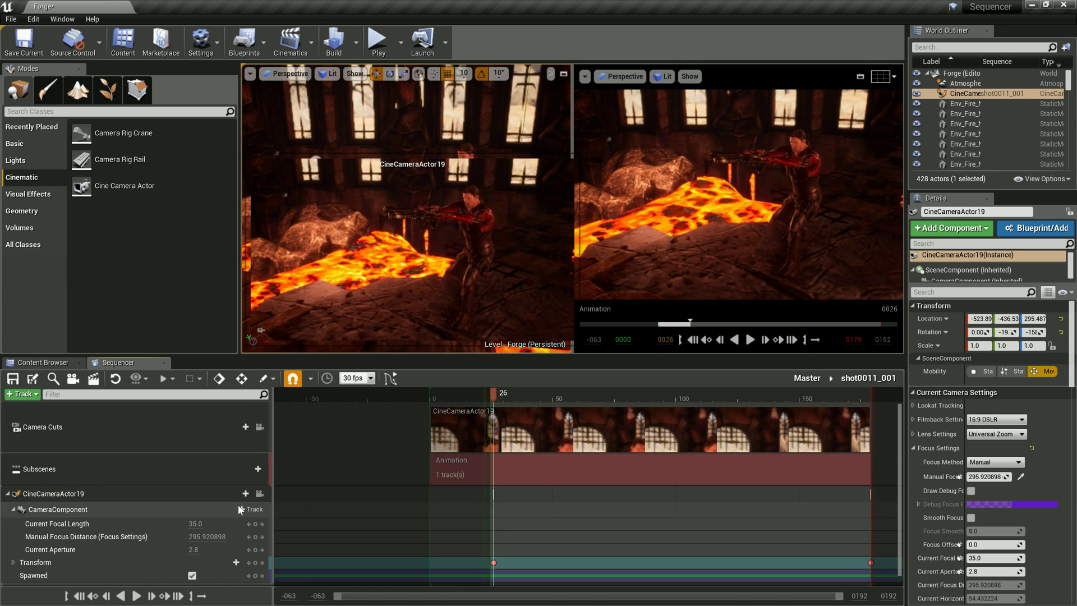
click(259, 494)
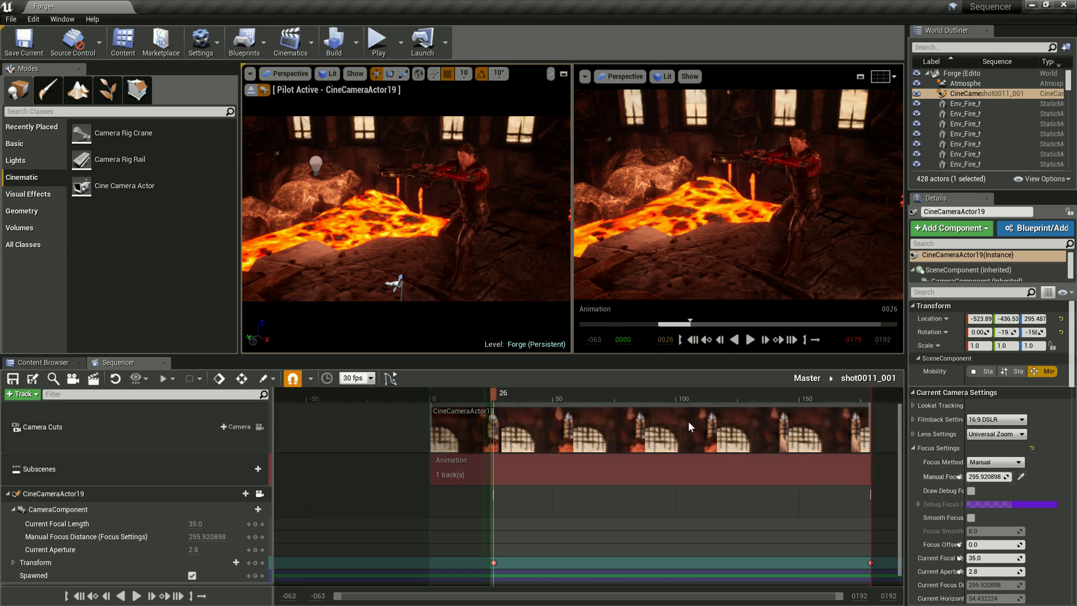
click(959, 476)
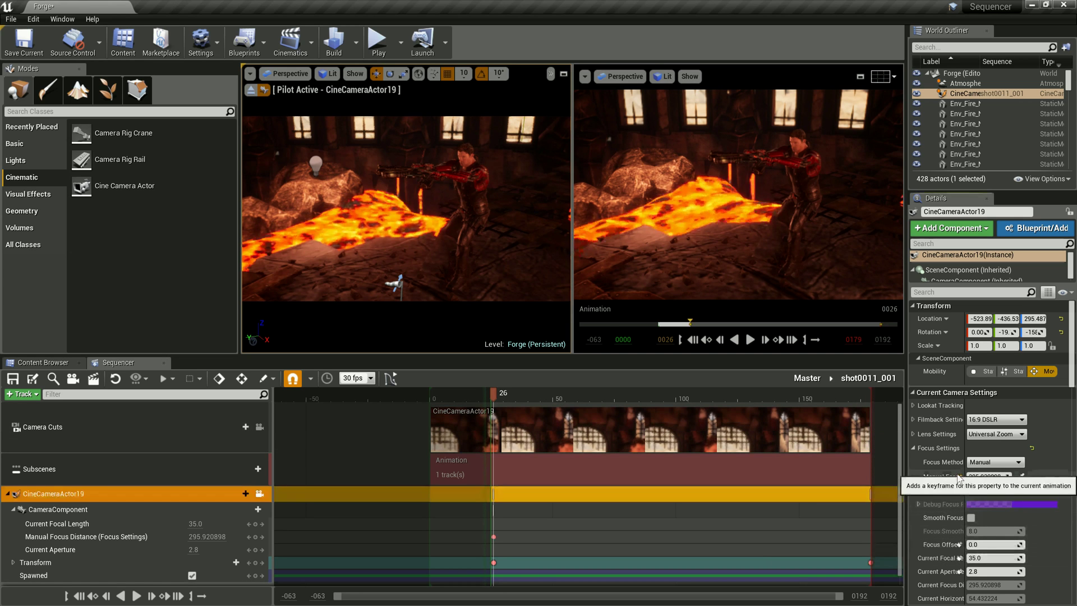
At frame 179, eyedrop the scene depth and key Manual Focus Distance at 295.920868.
drag(495, 392, 868, 393)
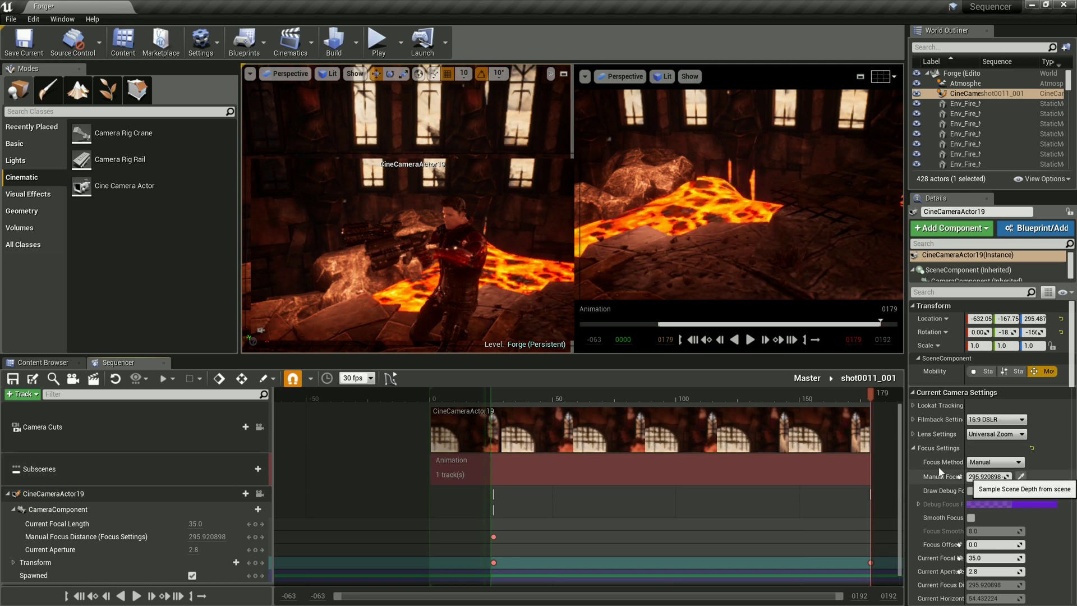
click(260, 494)
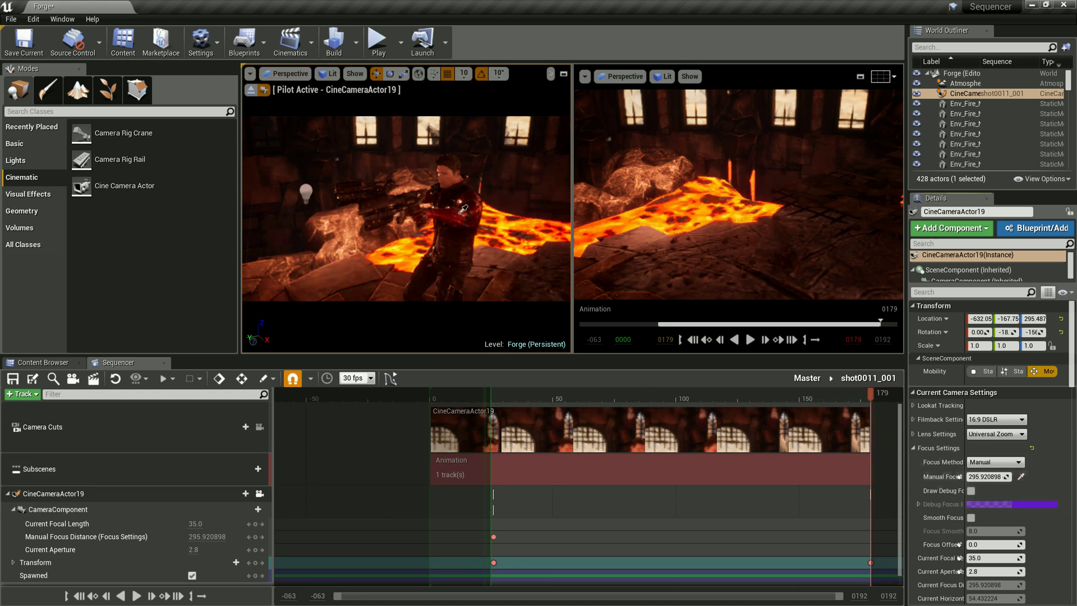
click(450, 198)
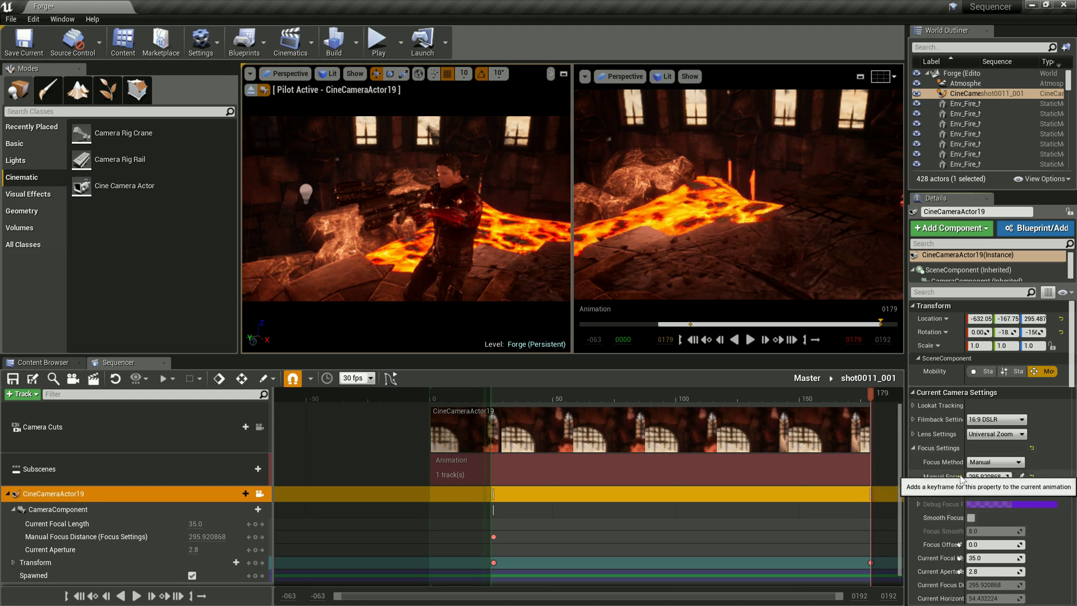
click(1021, 476)
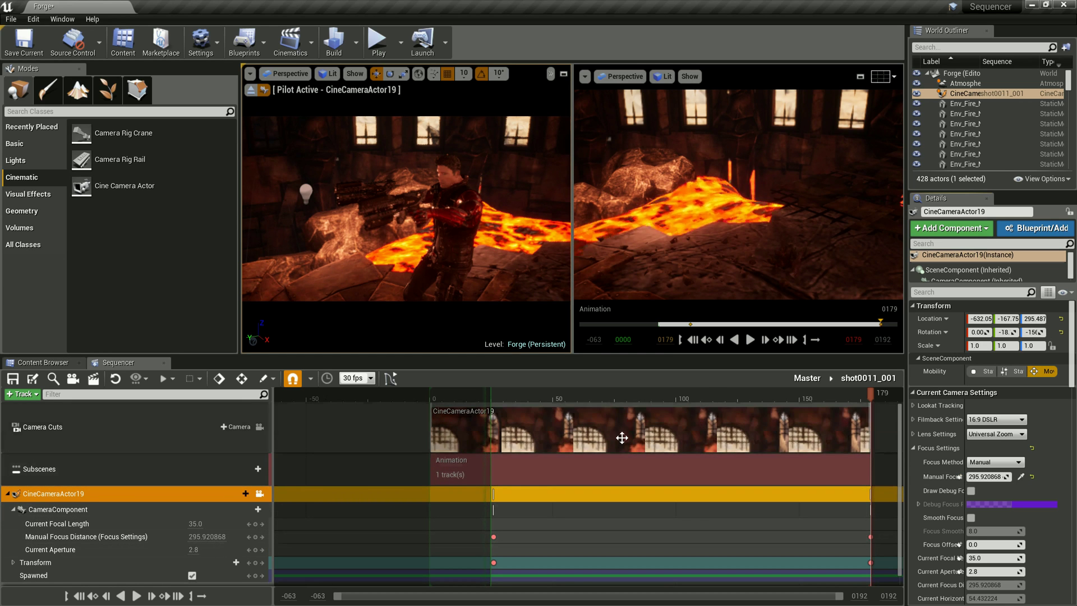
Play the Master sequence through both shots from frame 0, then reopen shot0011_001.
click(799, 382)
click(312, 392)
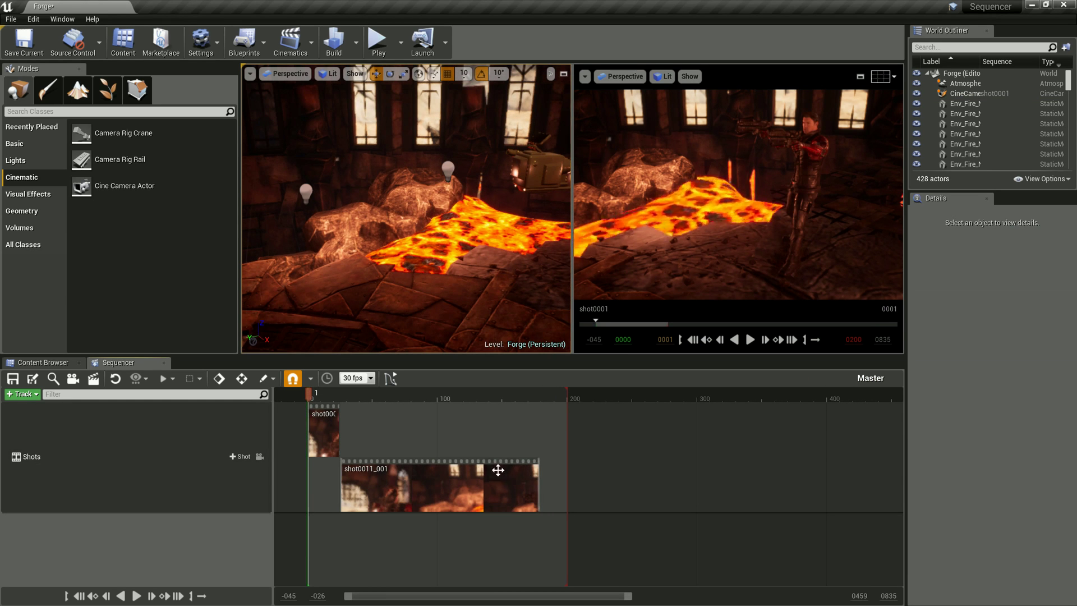
key(space)
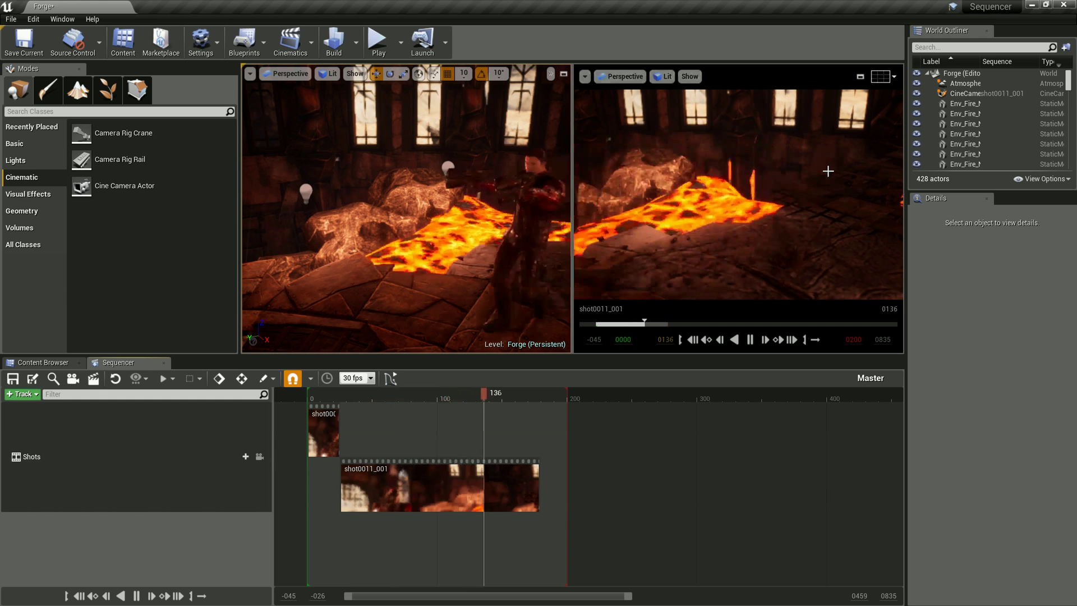
key(space)
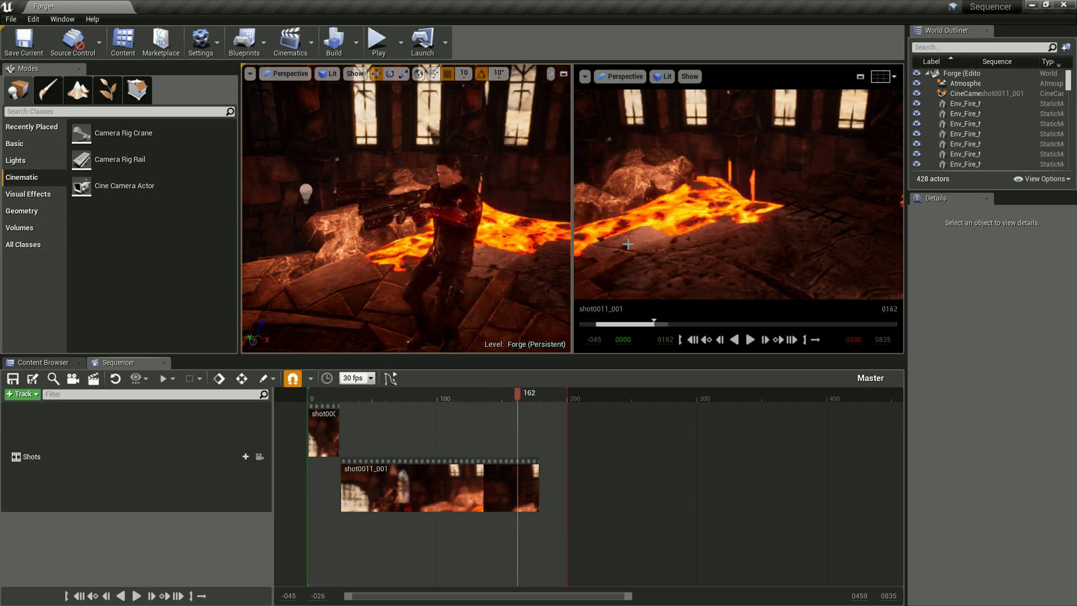
double_click(384, 488)
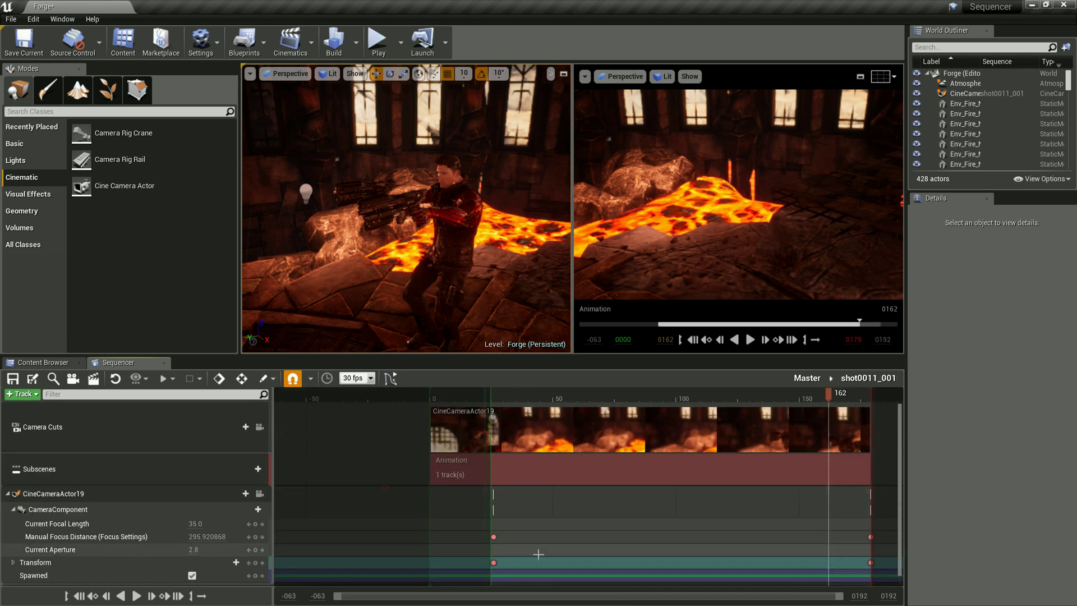
Replace CineCameraActor19's frame-179 Transform key with a new pose framing the armed character.
click(494, 562)
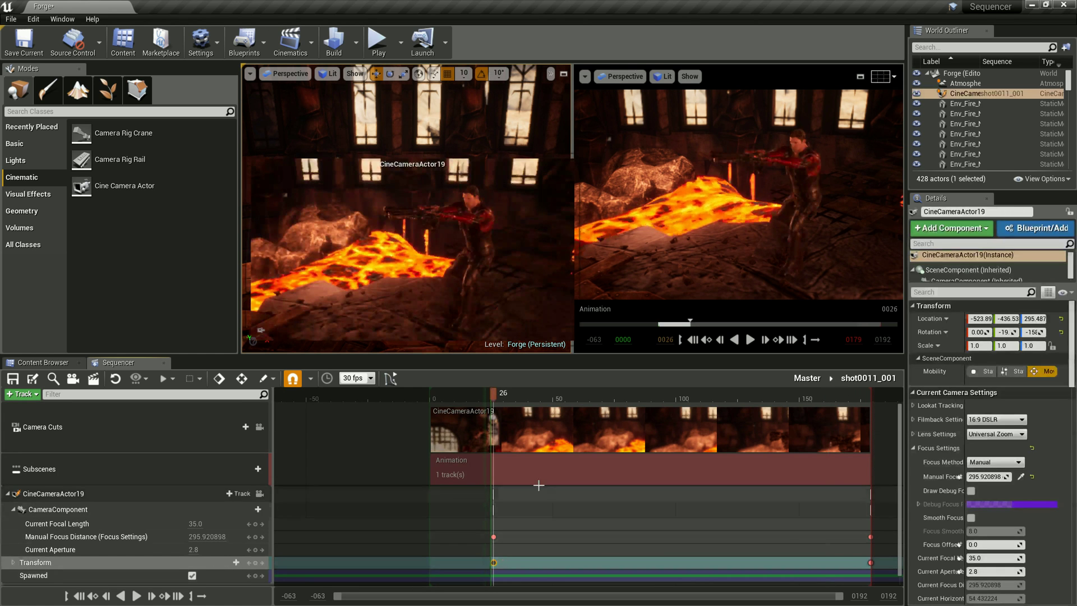
click(870, 562)
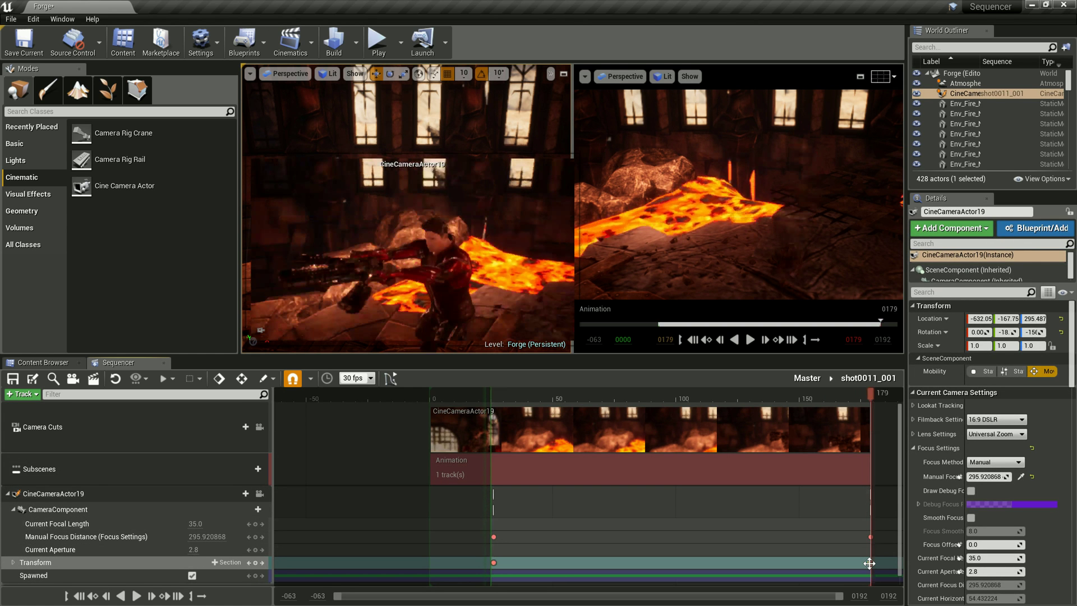
click(259, 493)
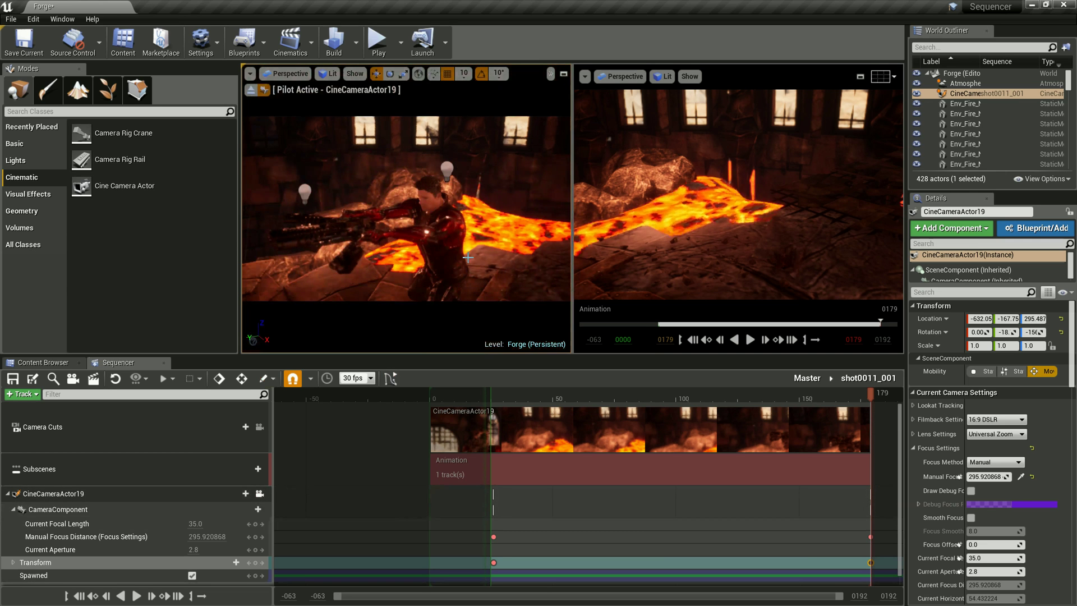
right_click(467, 258)
click(871, 568)
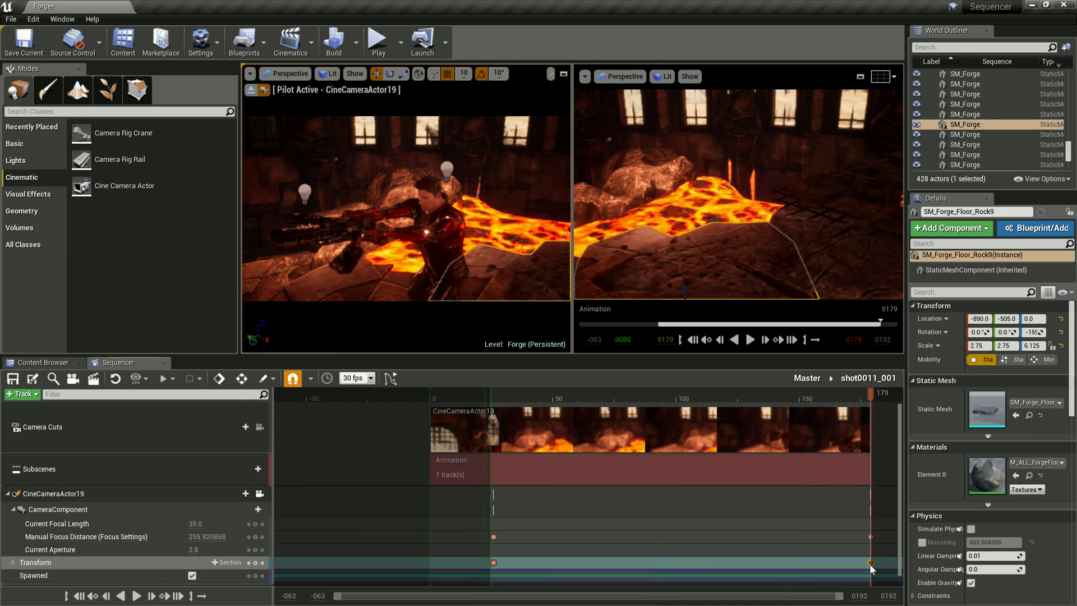
click(871, 568)
key(Delete)
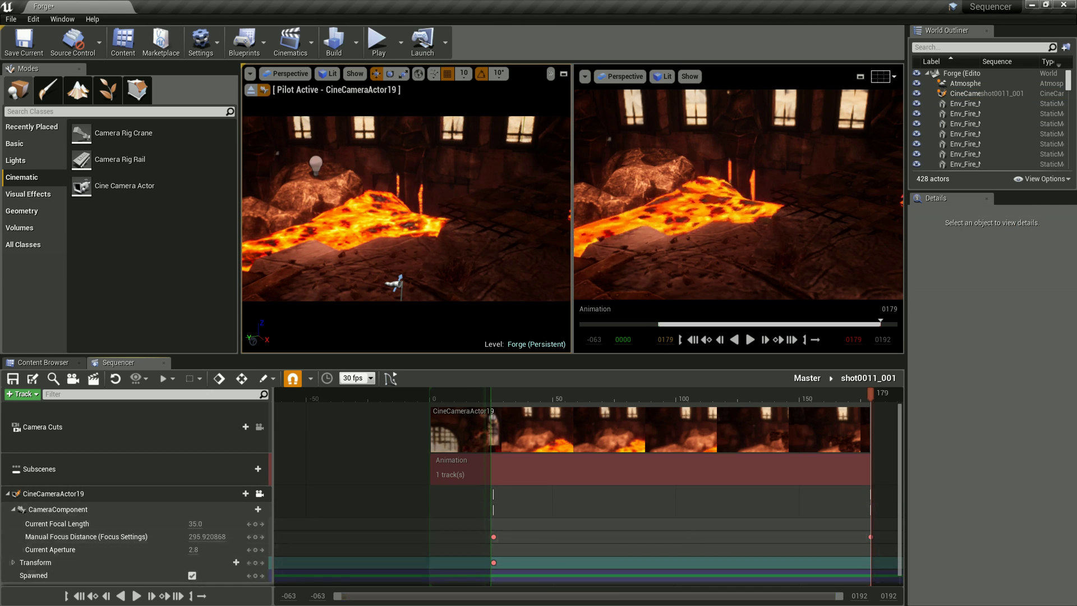
right_drag(484, 234, 483, 235)
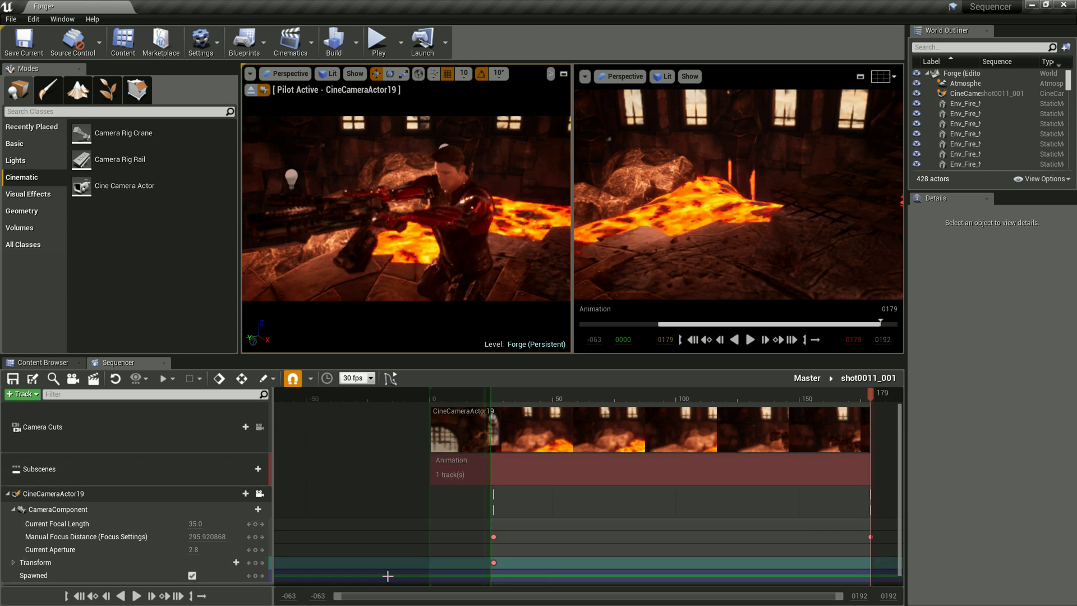
click(255, 563)
Rekey the frame-179 Manual Focus Distance to 256.243011 sampled from the character, then return to Master.
click(56, 494)
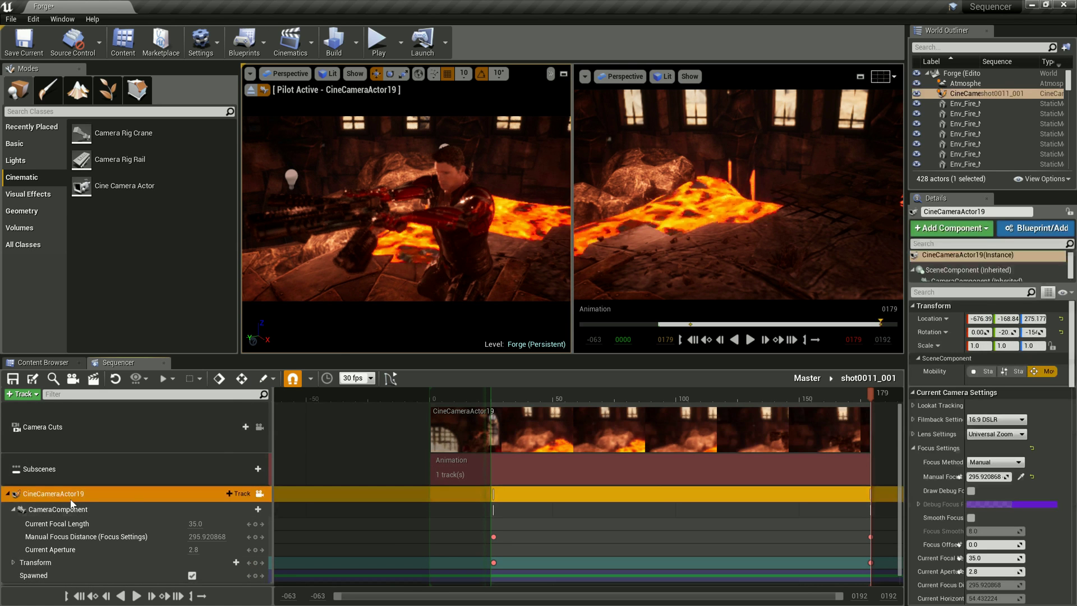
click(1022, 476)
click(450, 176)
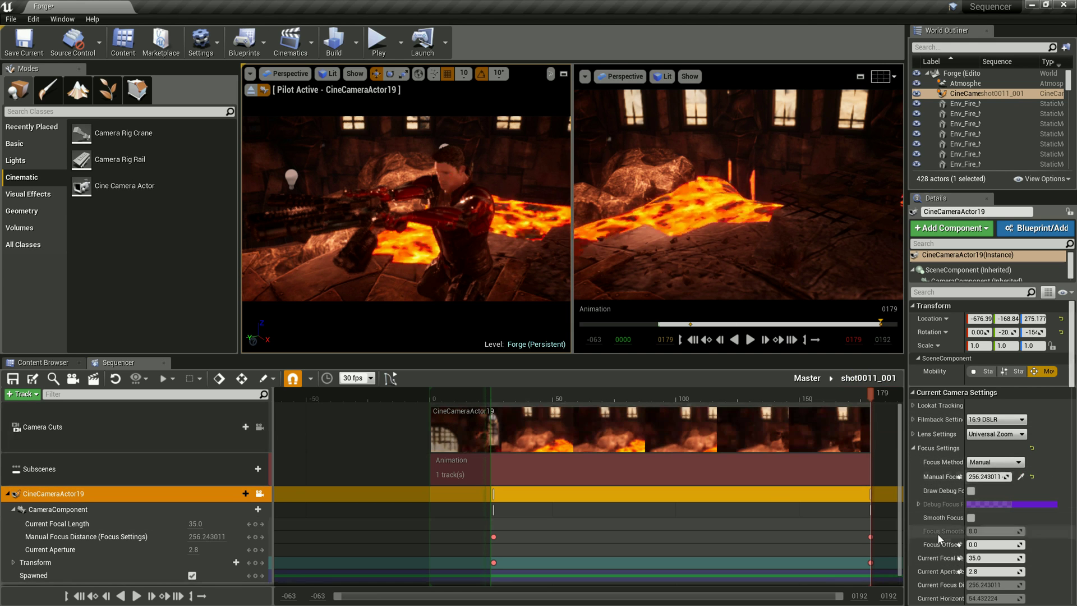
click(871, 537)
key(Delete)
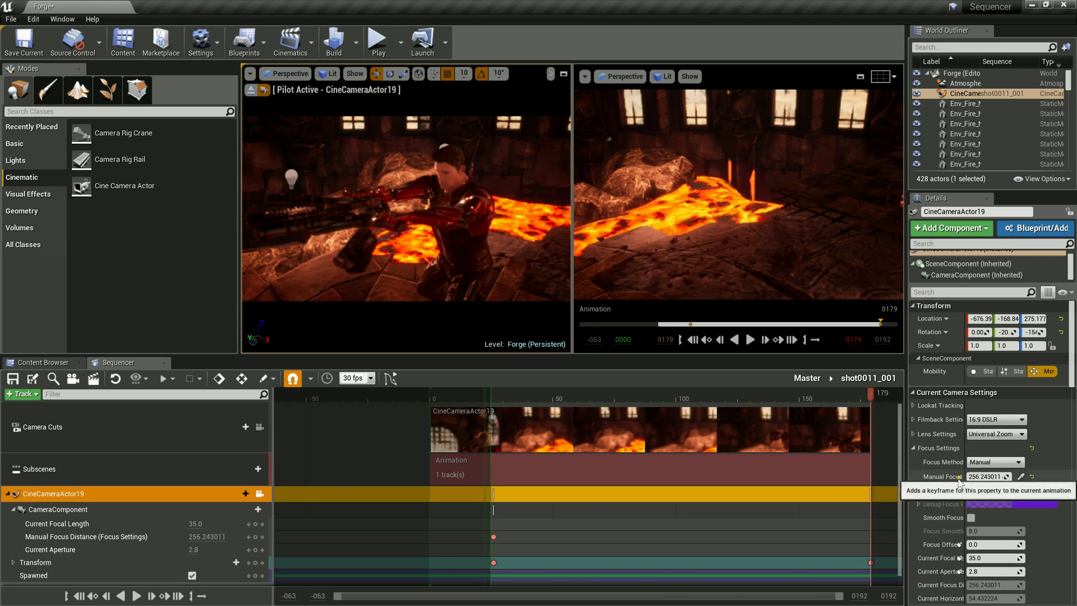
click(1065, 476)
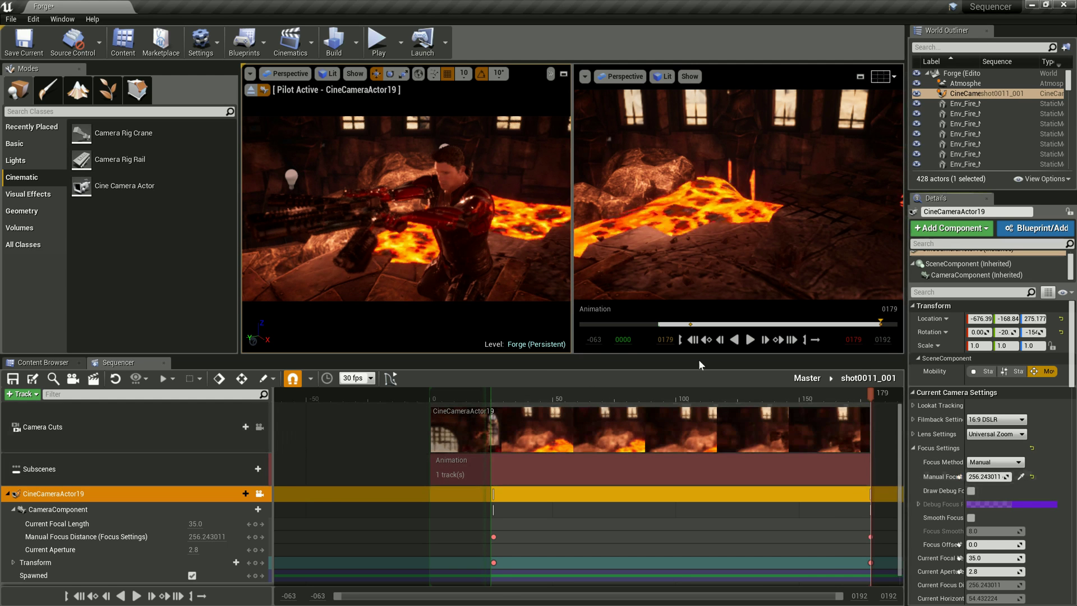
click(806, 378)
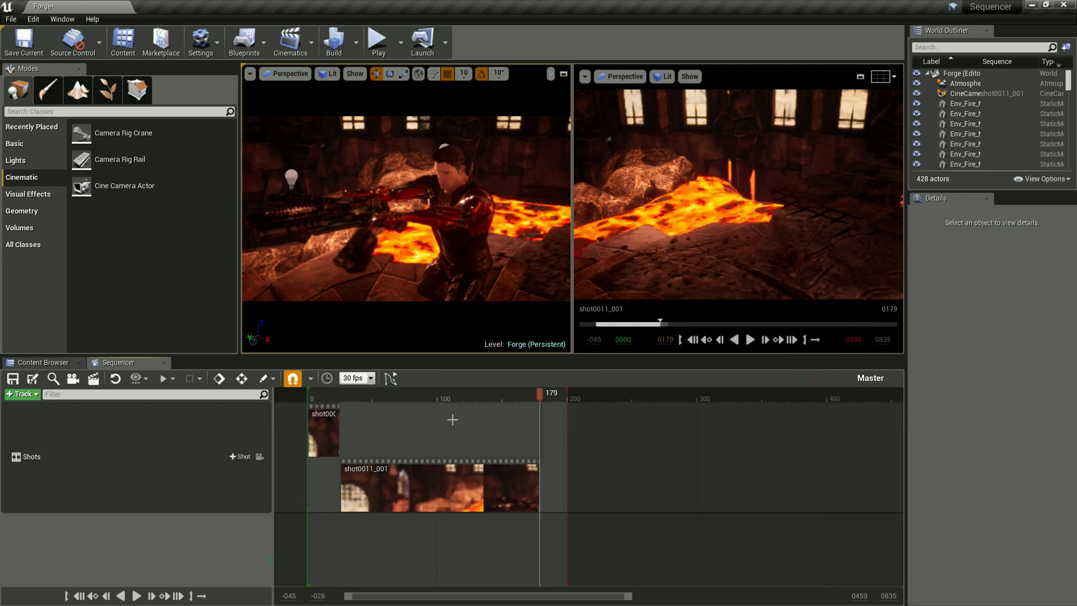
Play the two-shot Master sequence and preview shot0001 through its cine camera.
drag(540, 394, 322, 396)
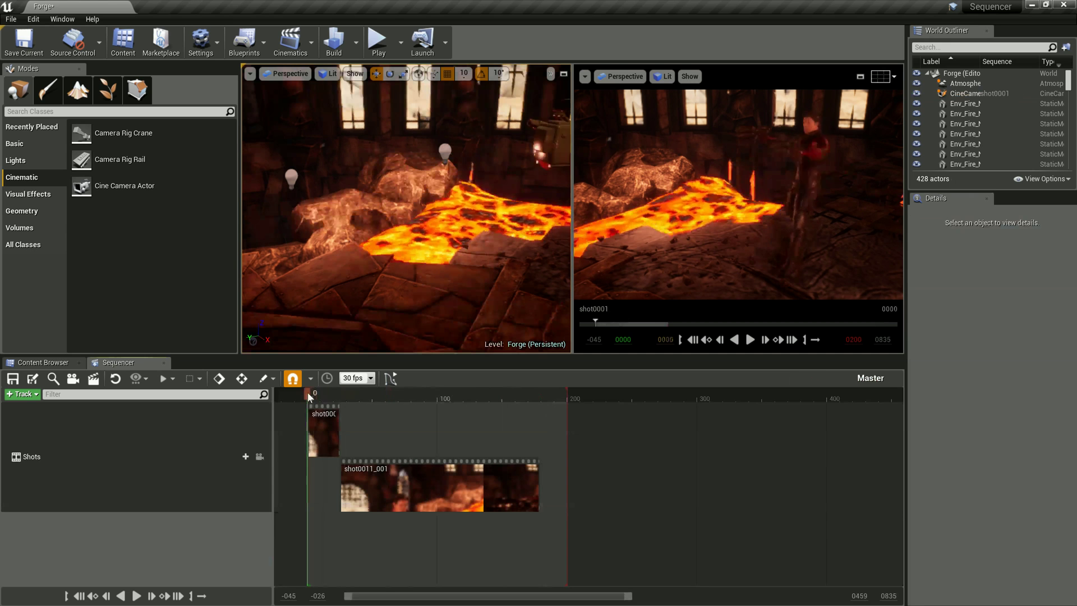
key(space)
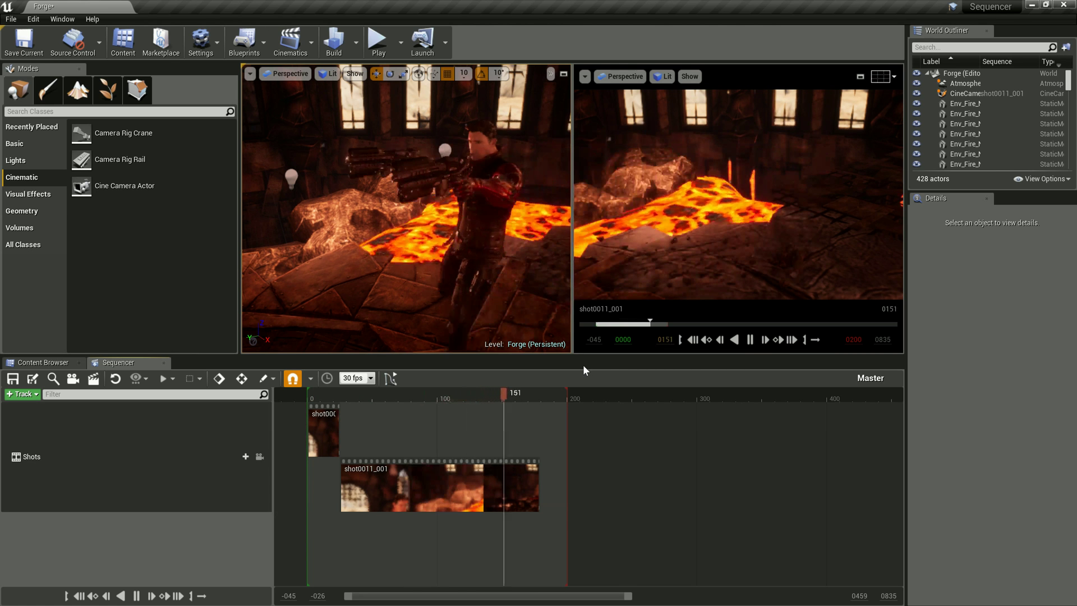
drag(540, 394, 308, 400)
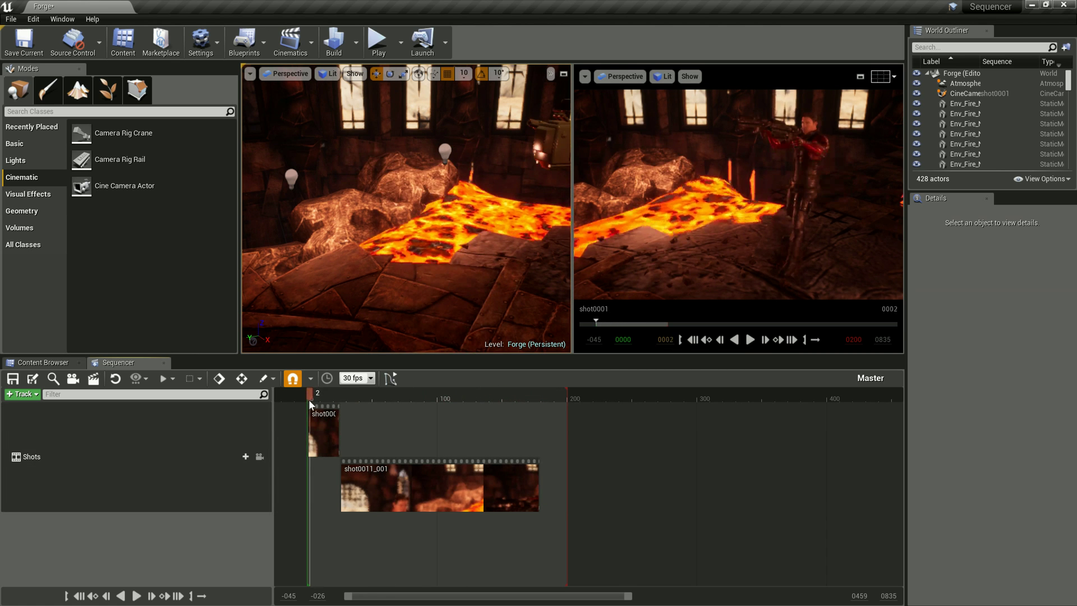
double_click(323, 432)
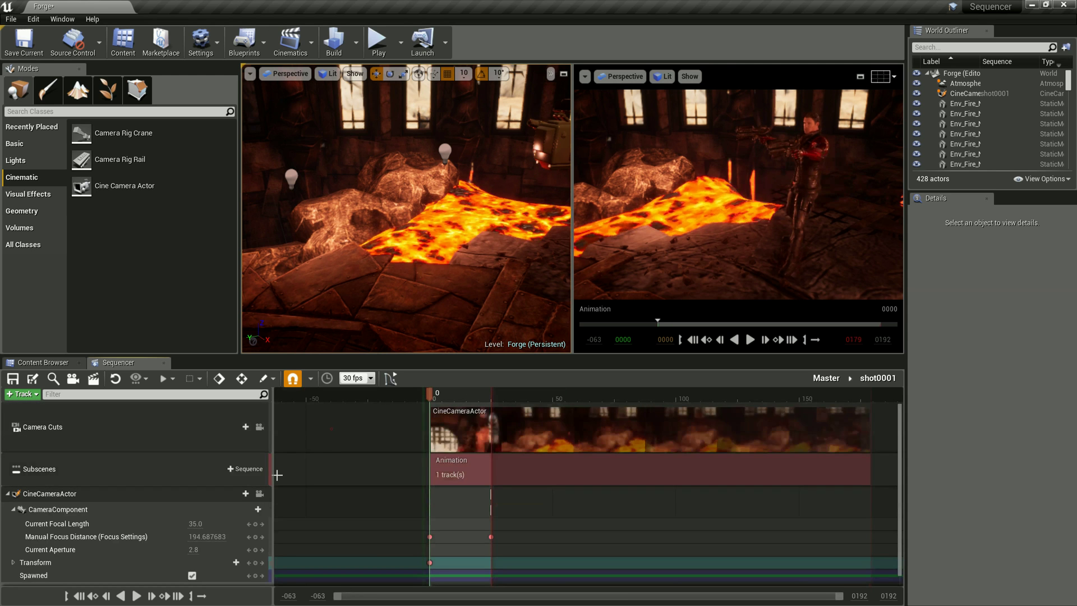
click(259, 428)
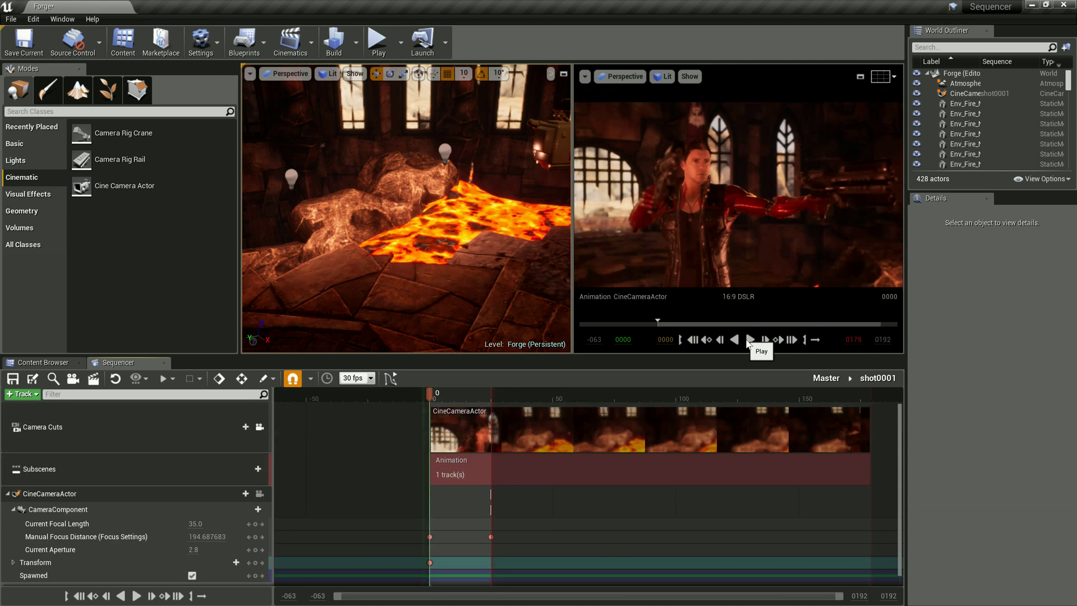
click(826, 378)
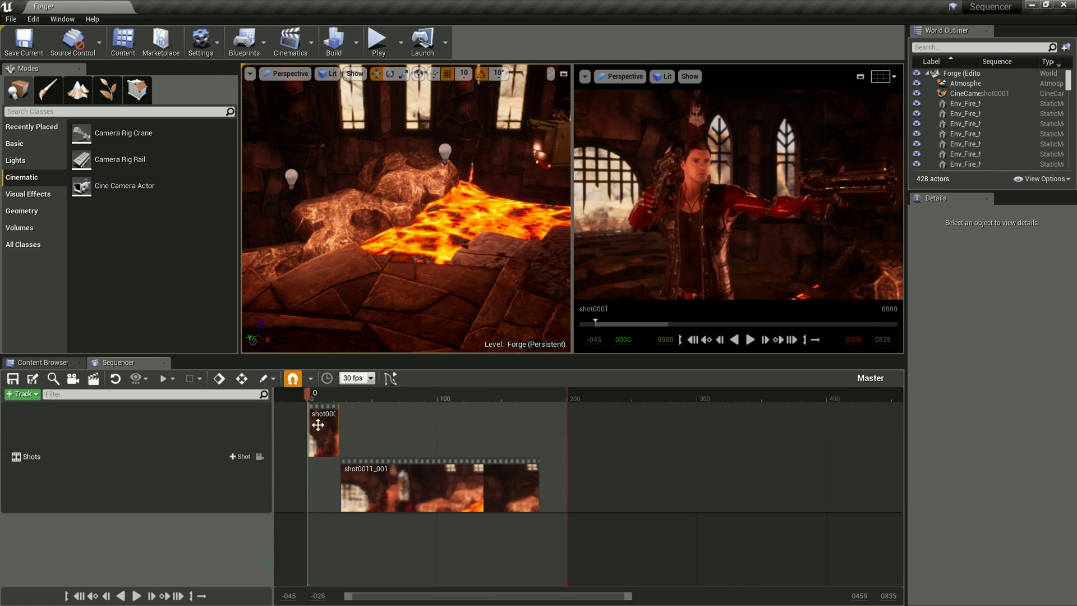
click(749, 339)
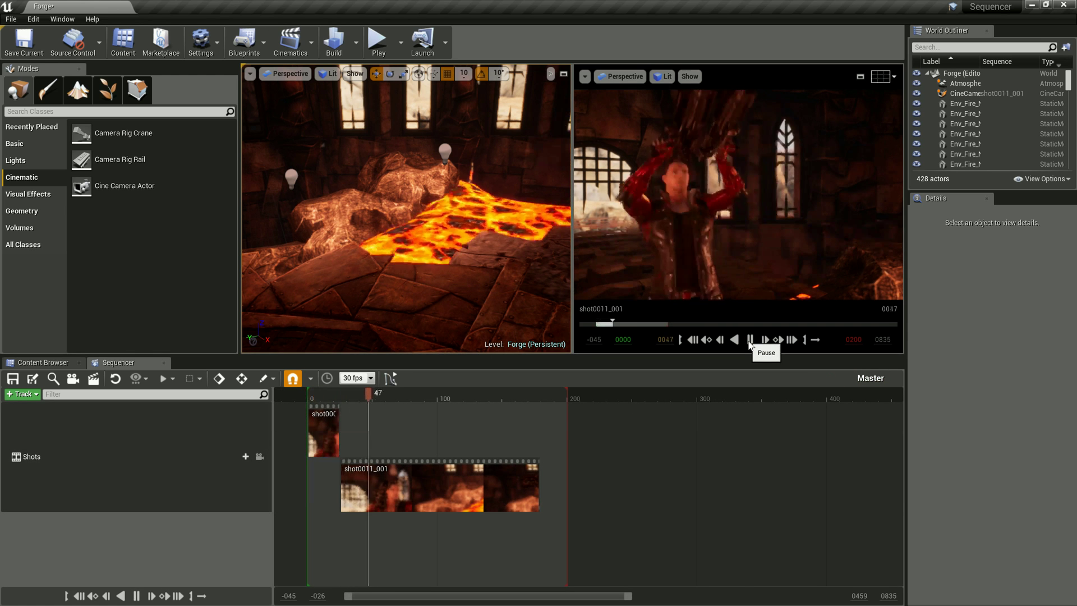
click(750, 340)
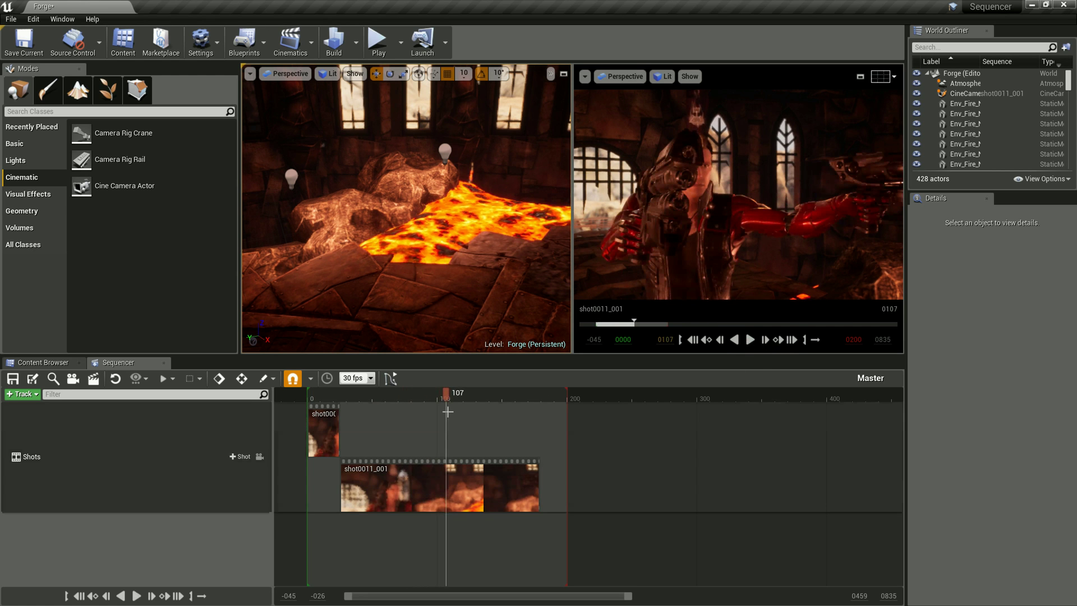
Rewind to frame 1, nudge the shot0011_001 clip, and end the playback range at frame 178.
mouse_move(444, 391)
mouse_down()
mouse_move(307, 395)
mouse_move(343, 381)
mouse_up()
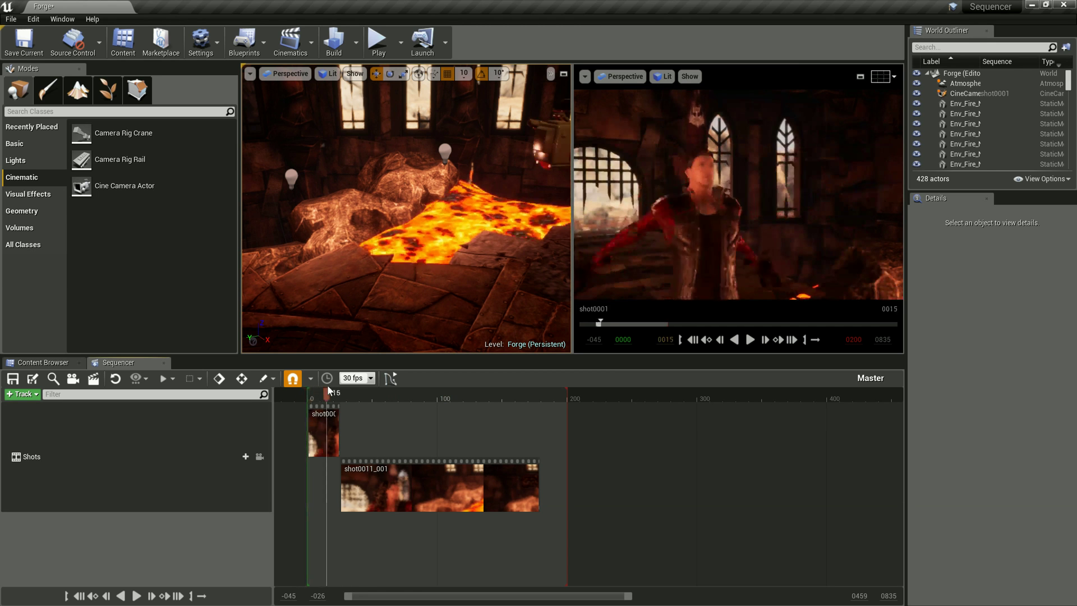
drag(342, 381, 308, 376)
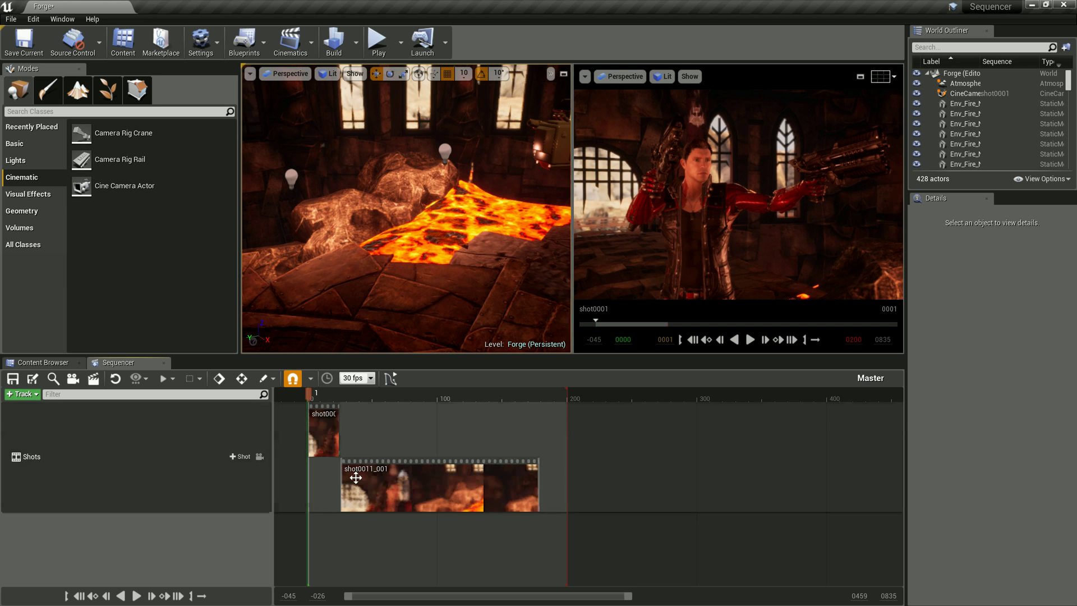
mouse_move(361, 476)
mouse_down()
mouse_move(363, 421)
mouse_move(391, 483)
mouse_up()
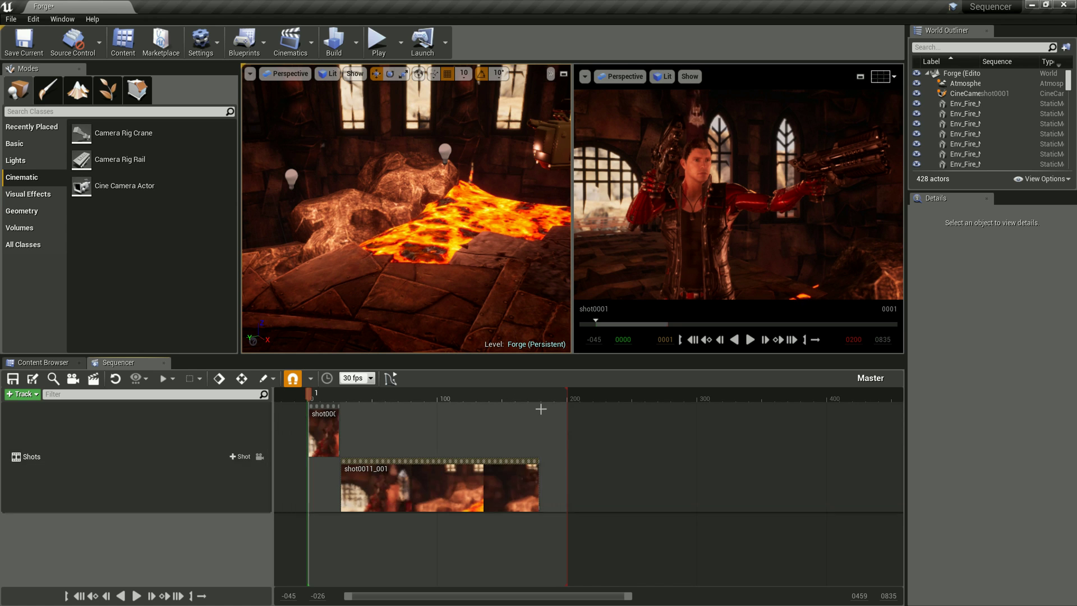
drag(566, 395, 539, 396)
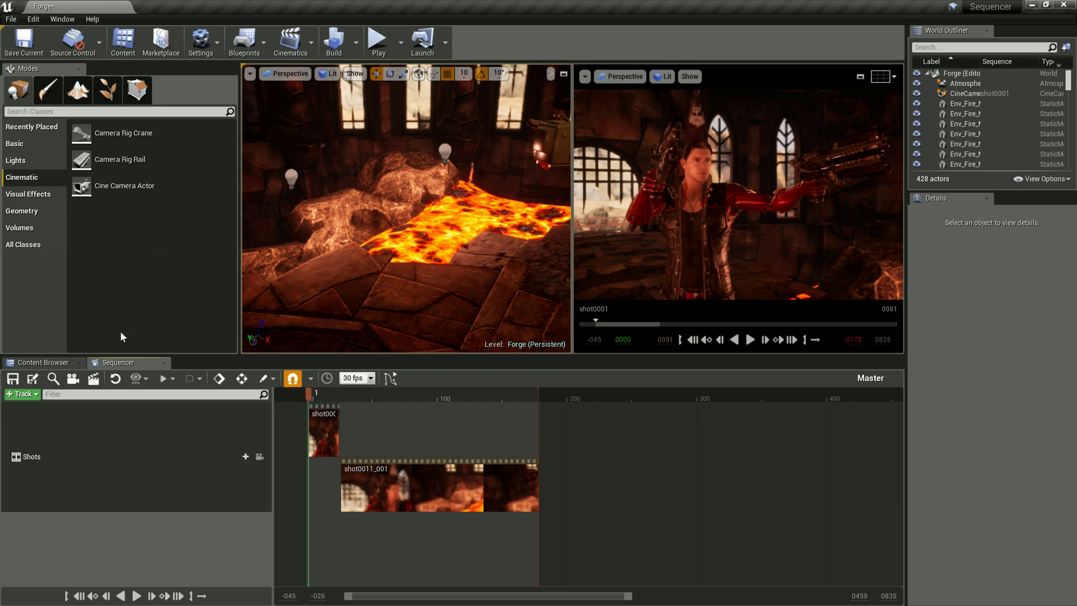
Drill into shot0011_001 from the Master Shots track to show CineCameraActor19's camera tracks.
double_click(385, 492)
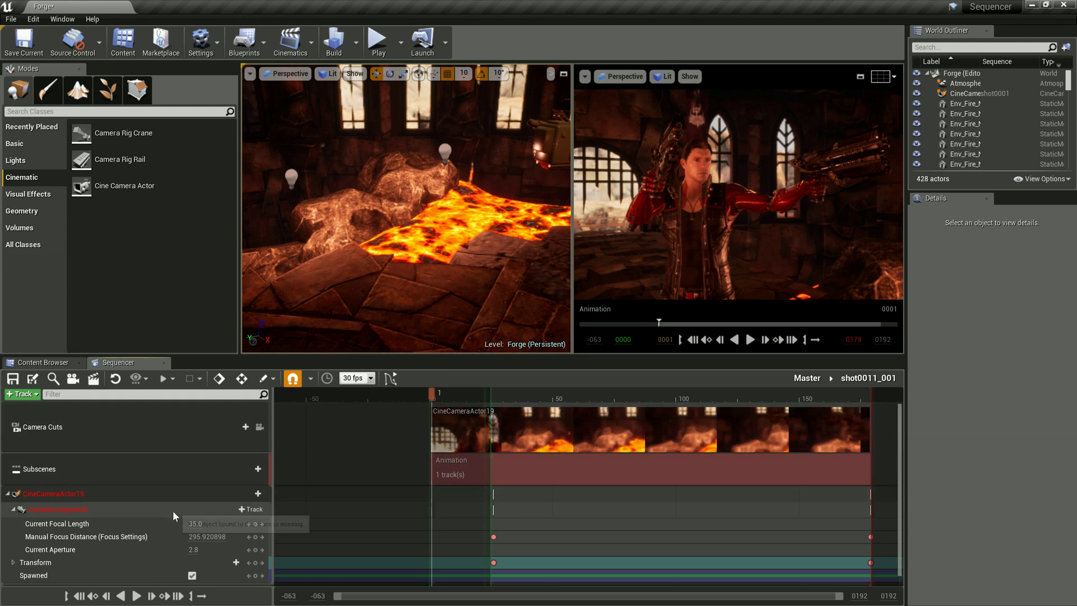
scroll(146, 504, down, 1)
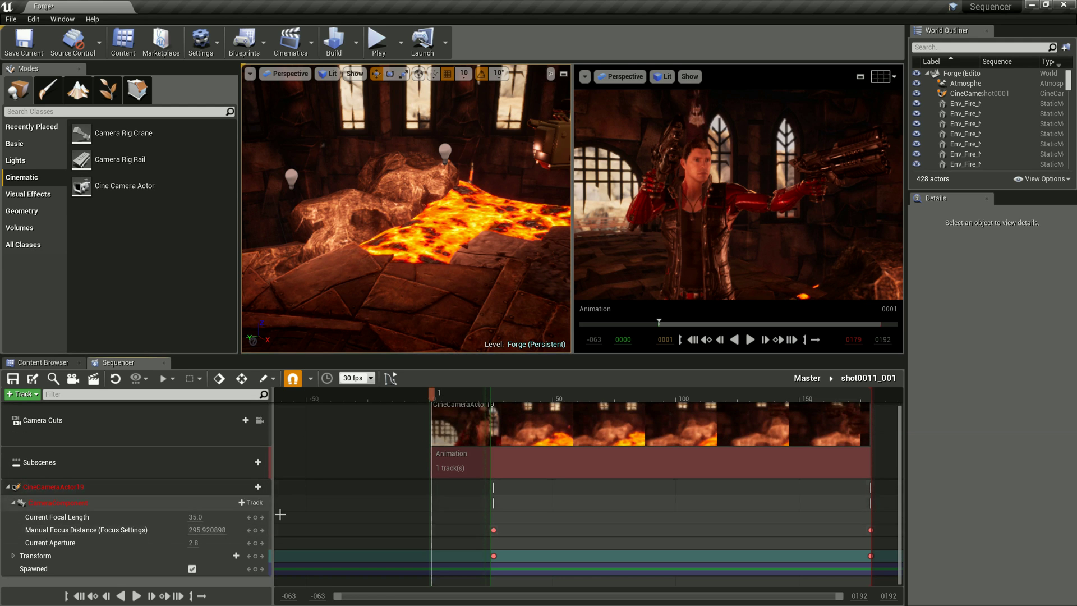